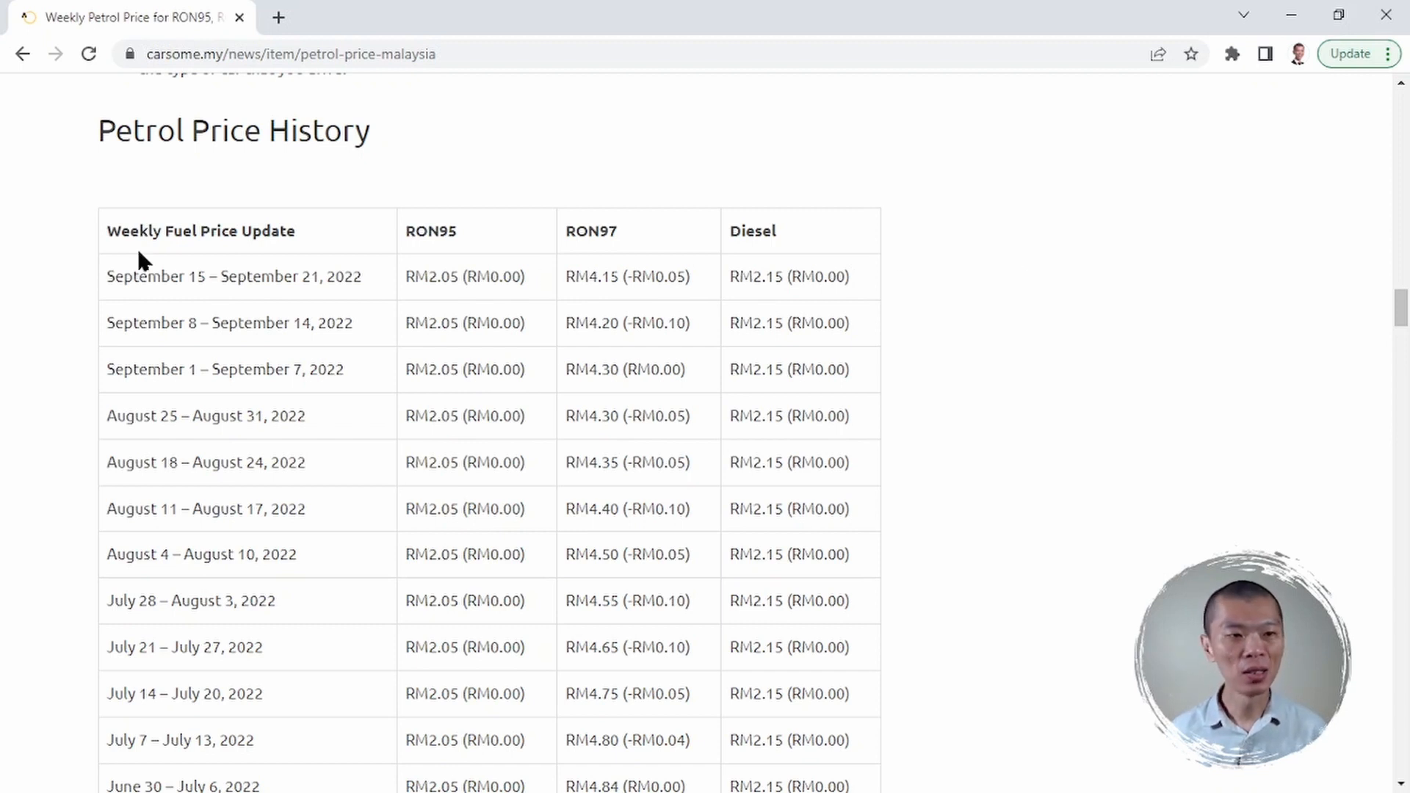
- Select the Petrol Price History table from its header down to the August 11 Diesel cell
left_click_drag(108, 228, 841, 503)
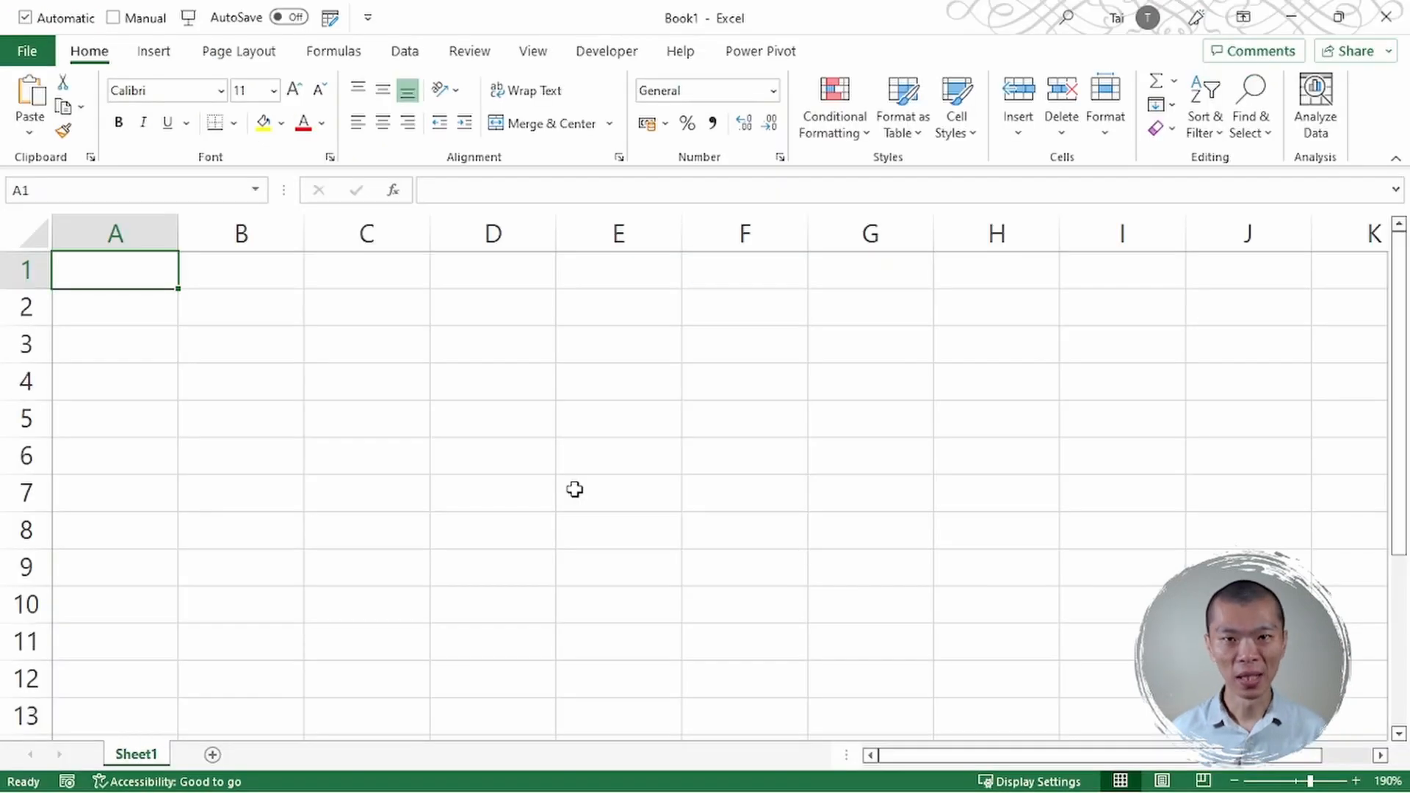
- Paste the copied fuel price table into A1 and widen column A to fit the dates
key("ctrl+v")
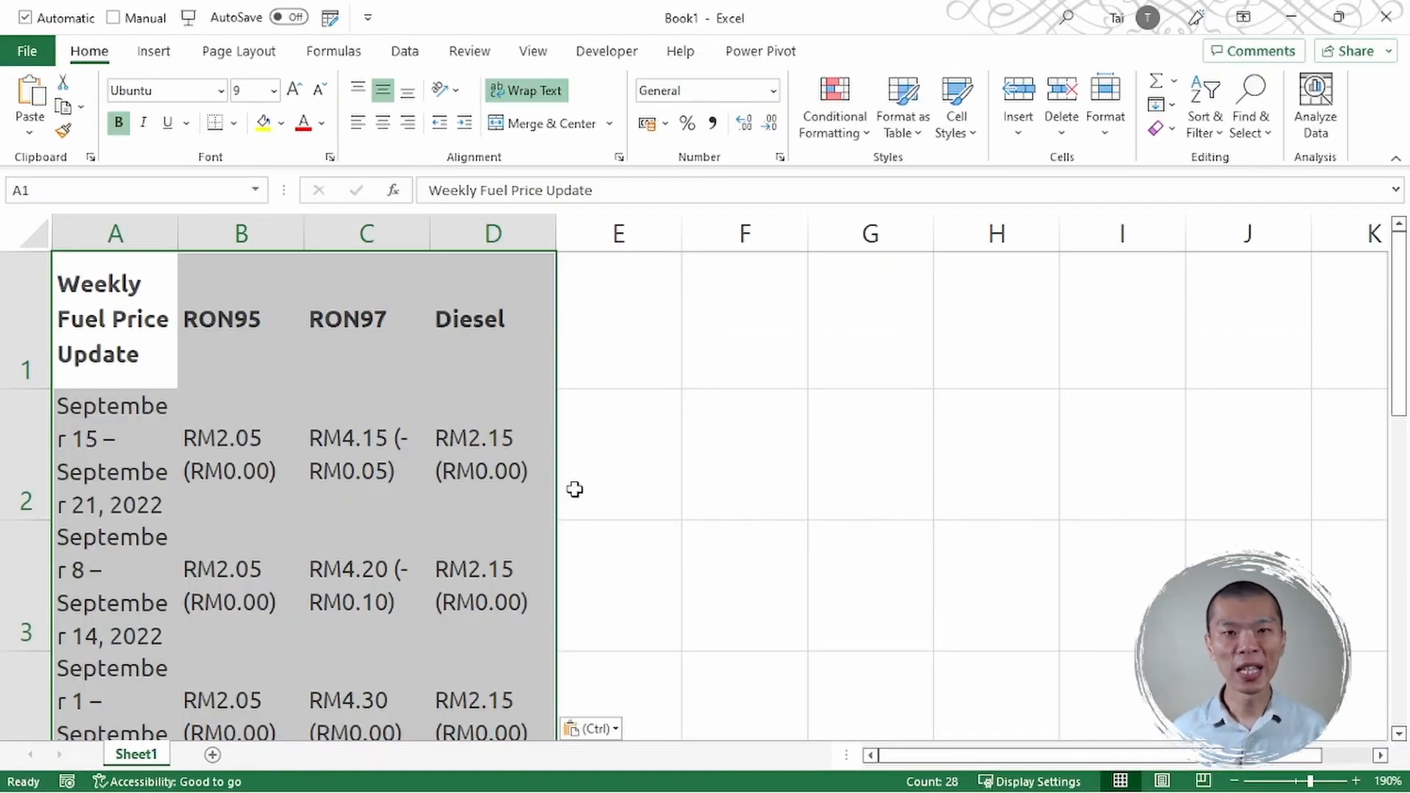
left_click(218, 394)
left_click_drag(179, 234, 420, 243)
- Inspect the A2 date range, highlighting its 2022 year, and leave it unchanged
left_click(209, 477)
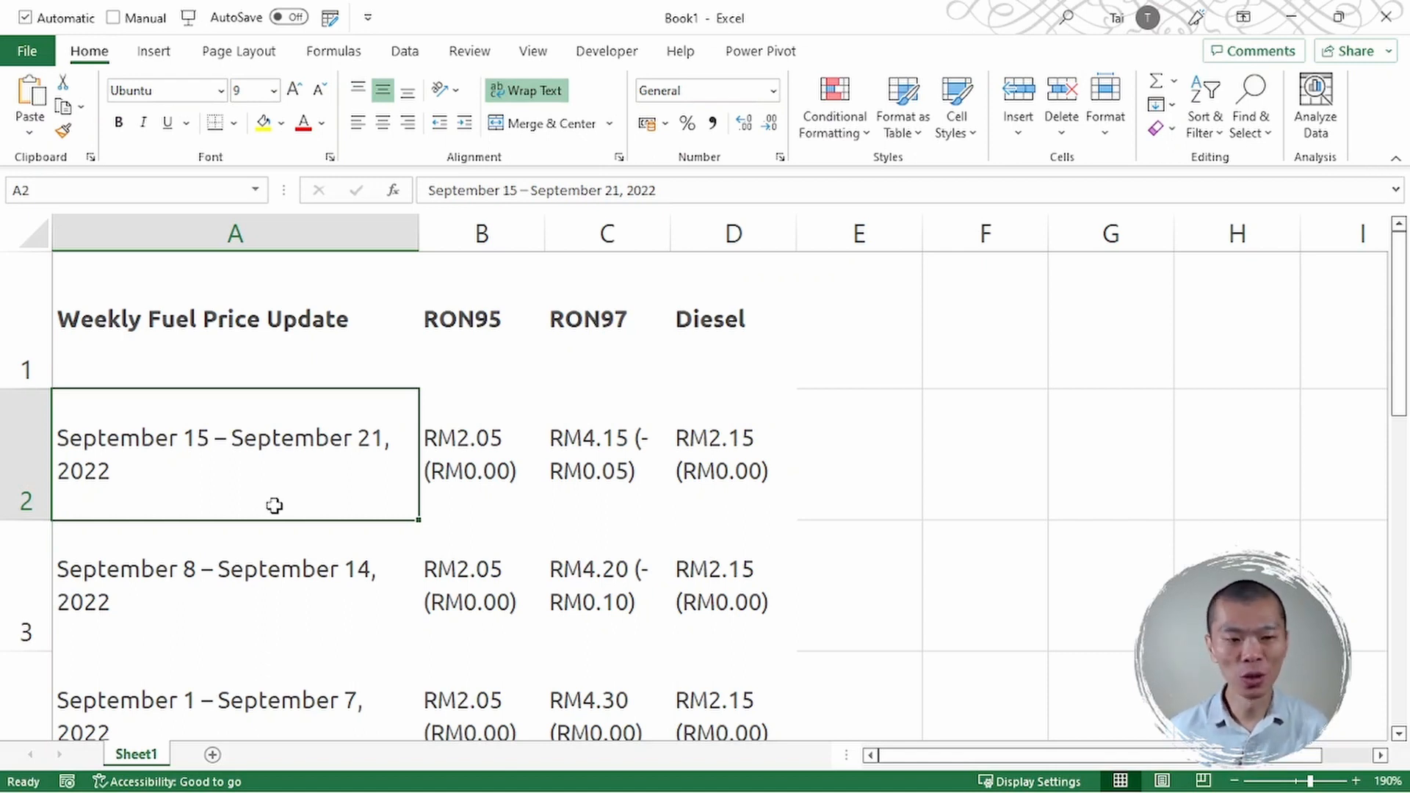
double_click(259, 469)
left_click_drag(113, 469, 15, 465)
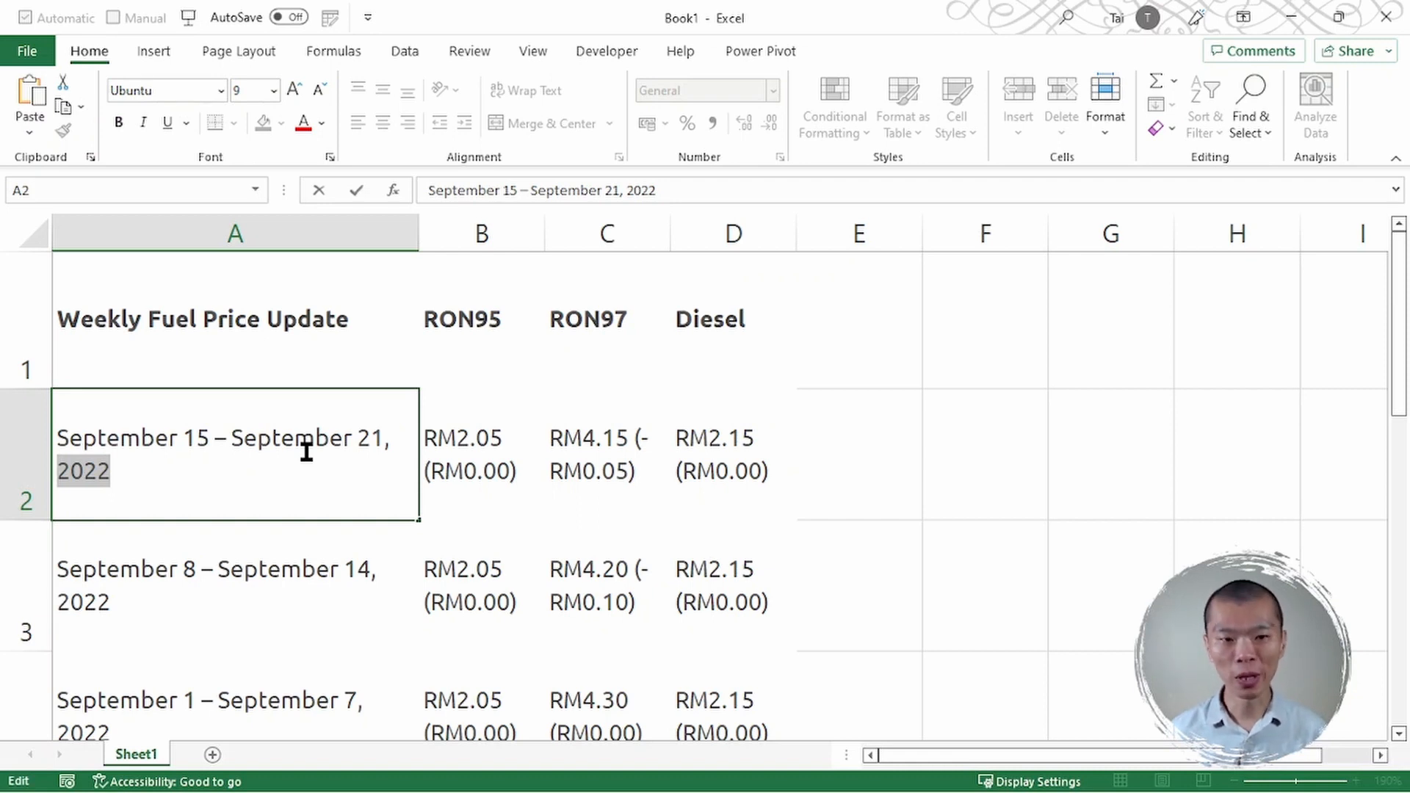
key("Escape")
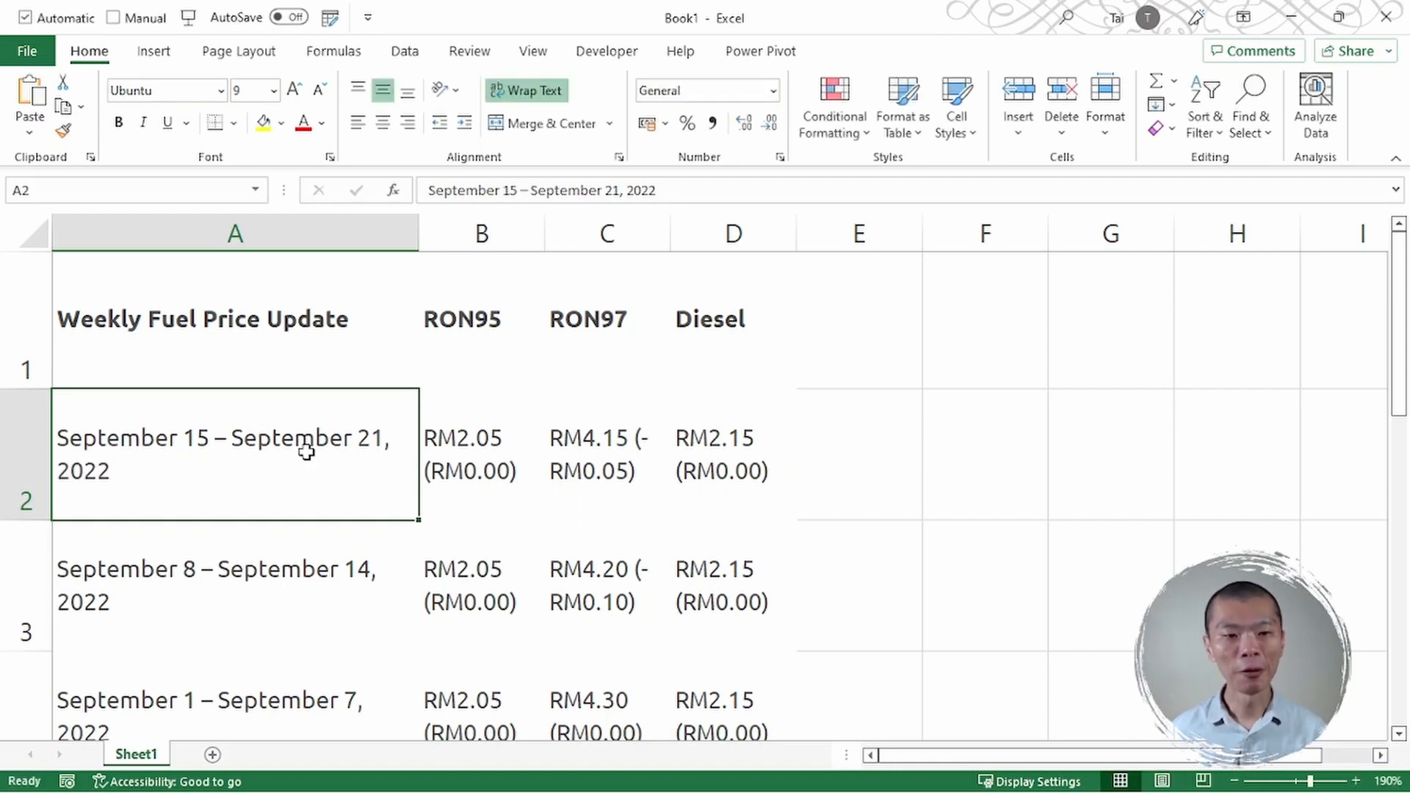
- Review the RON95, RON97 and Diesel headers and highlight the numeric part of B2's price
left_click(489, 469)
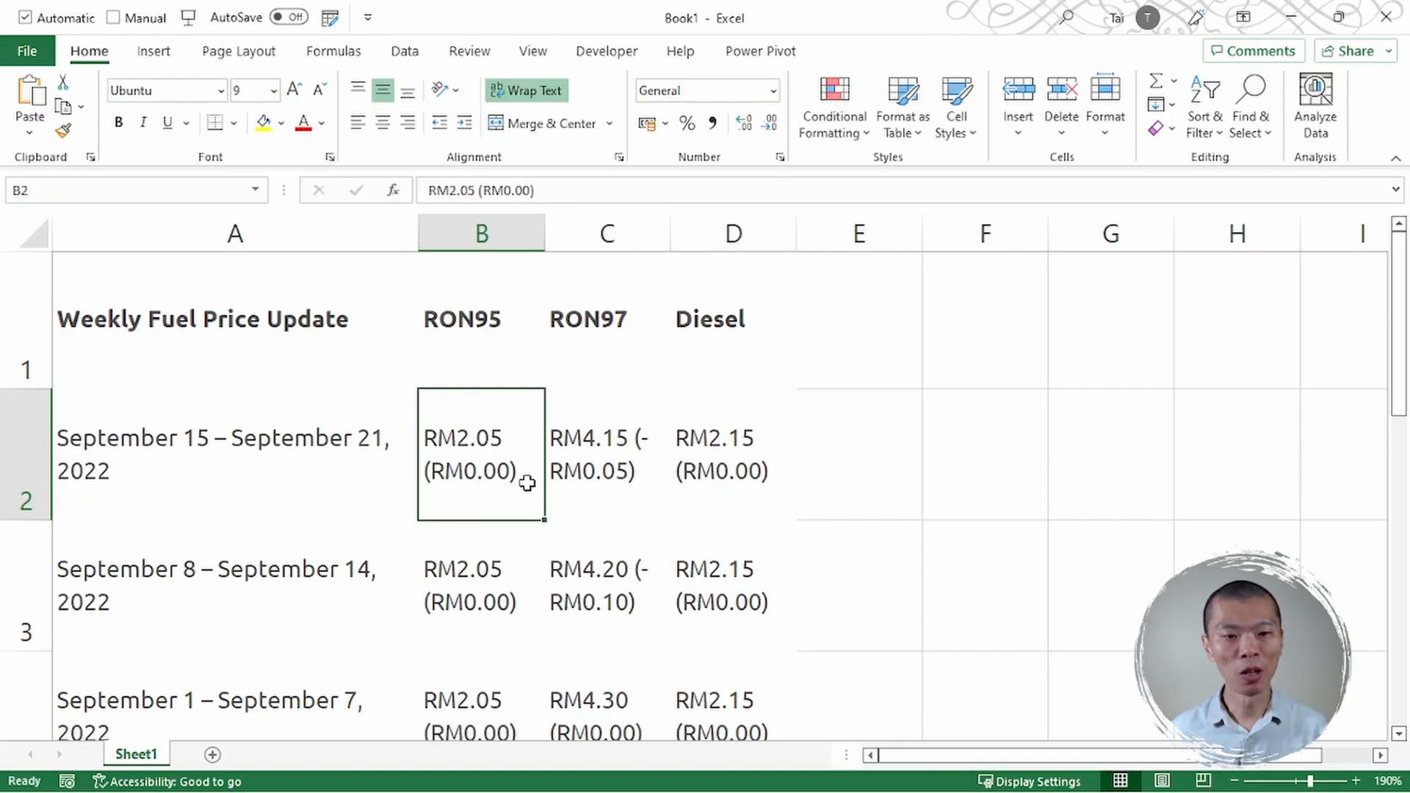
left_click(500, 328)
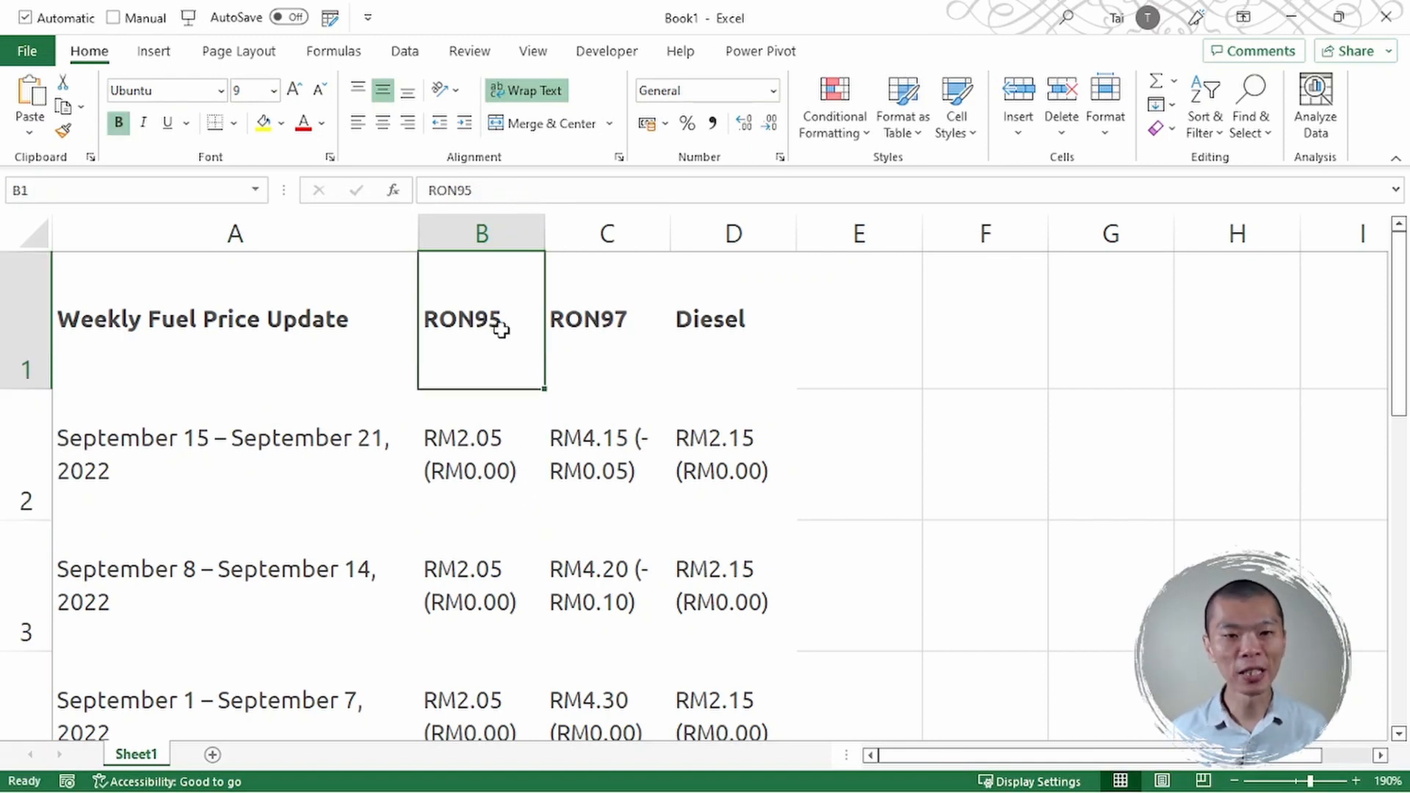
left_click(580, 351)
left_click(757, 344)
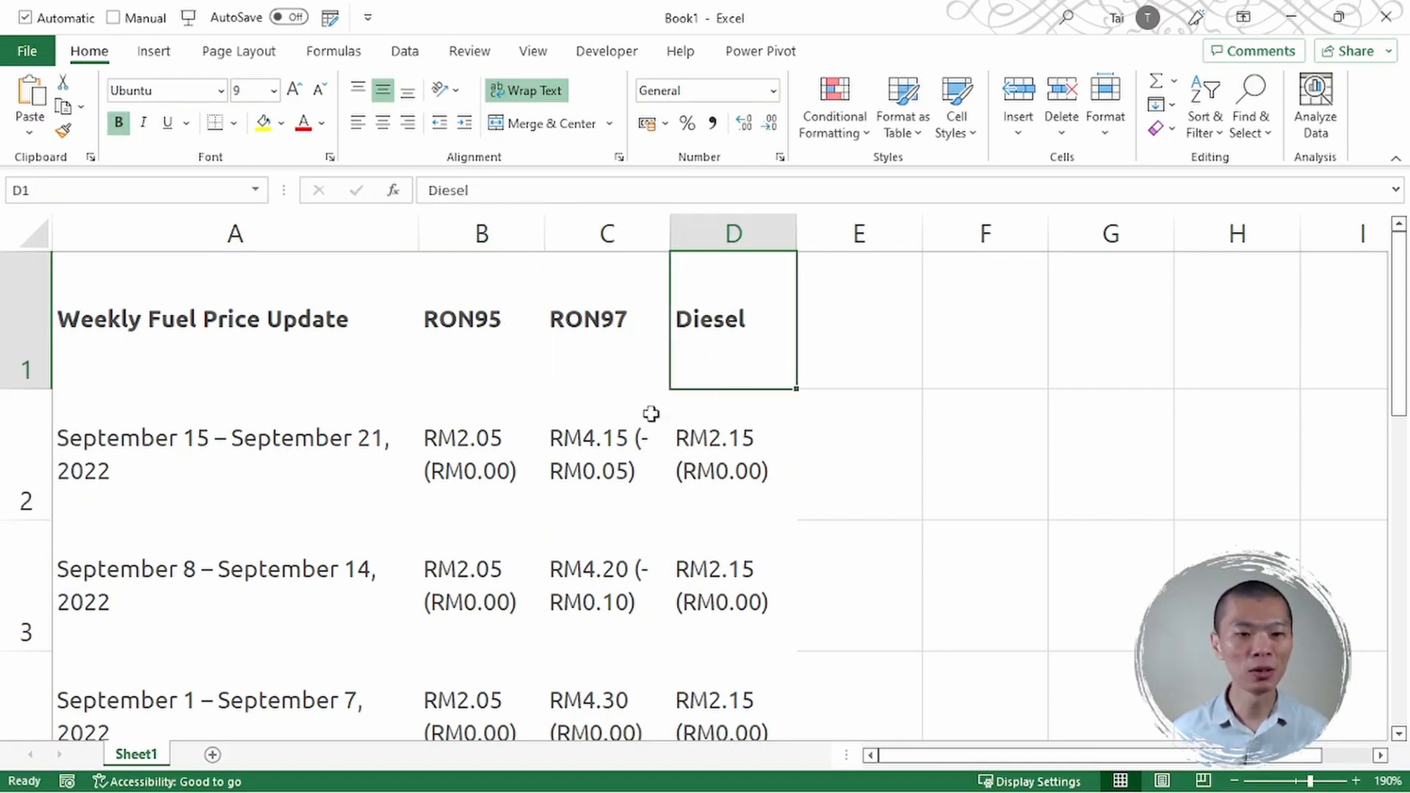
left_click(488, 458)
double_click(488, 458)
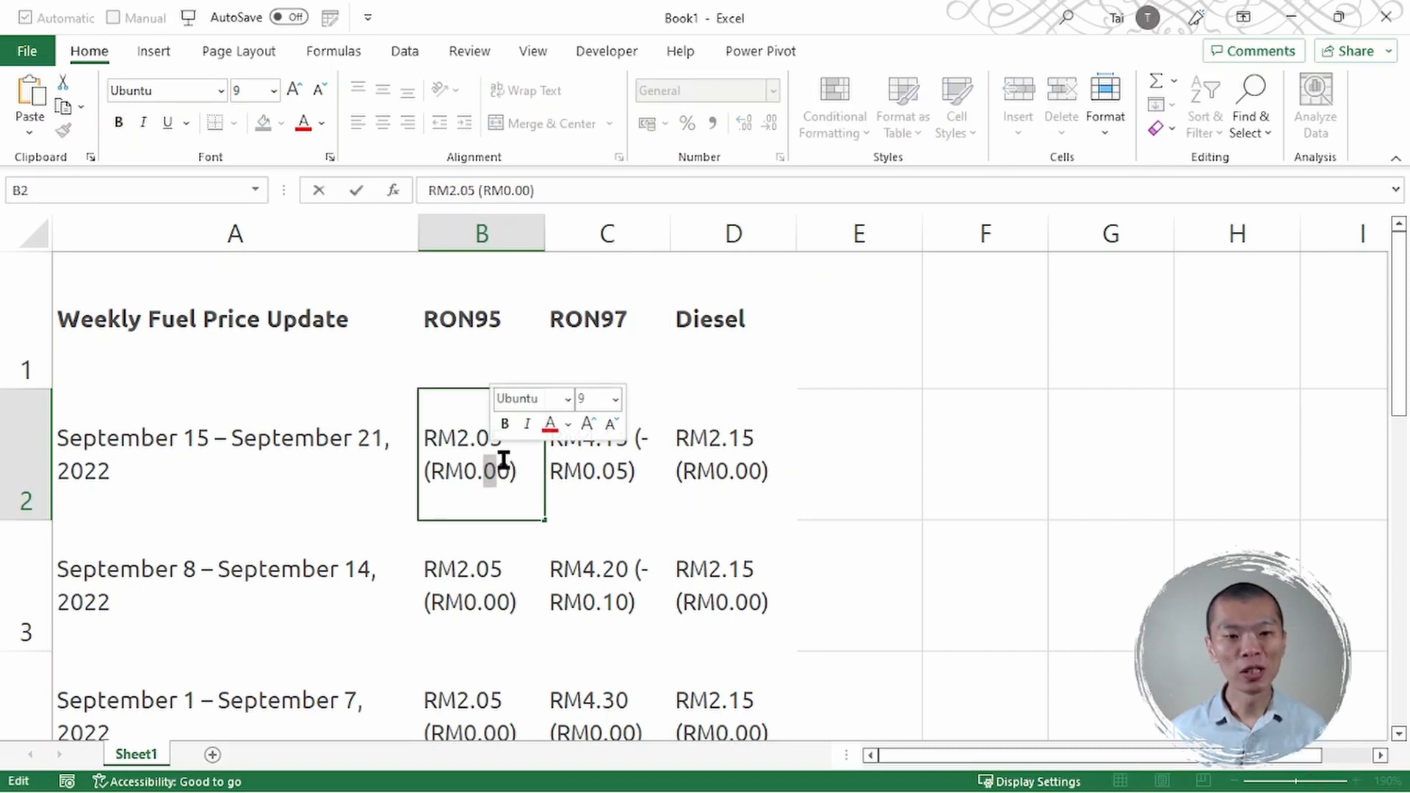
left_click_drag(458, 440, 503, 438)
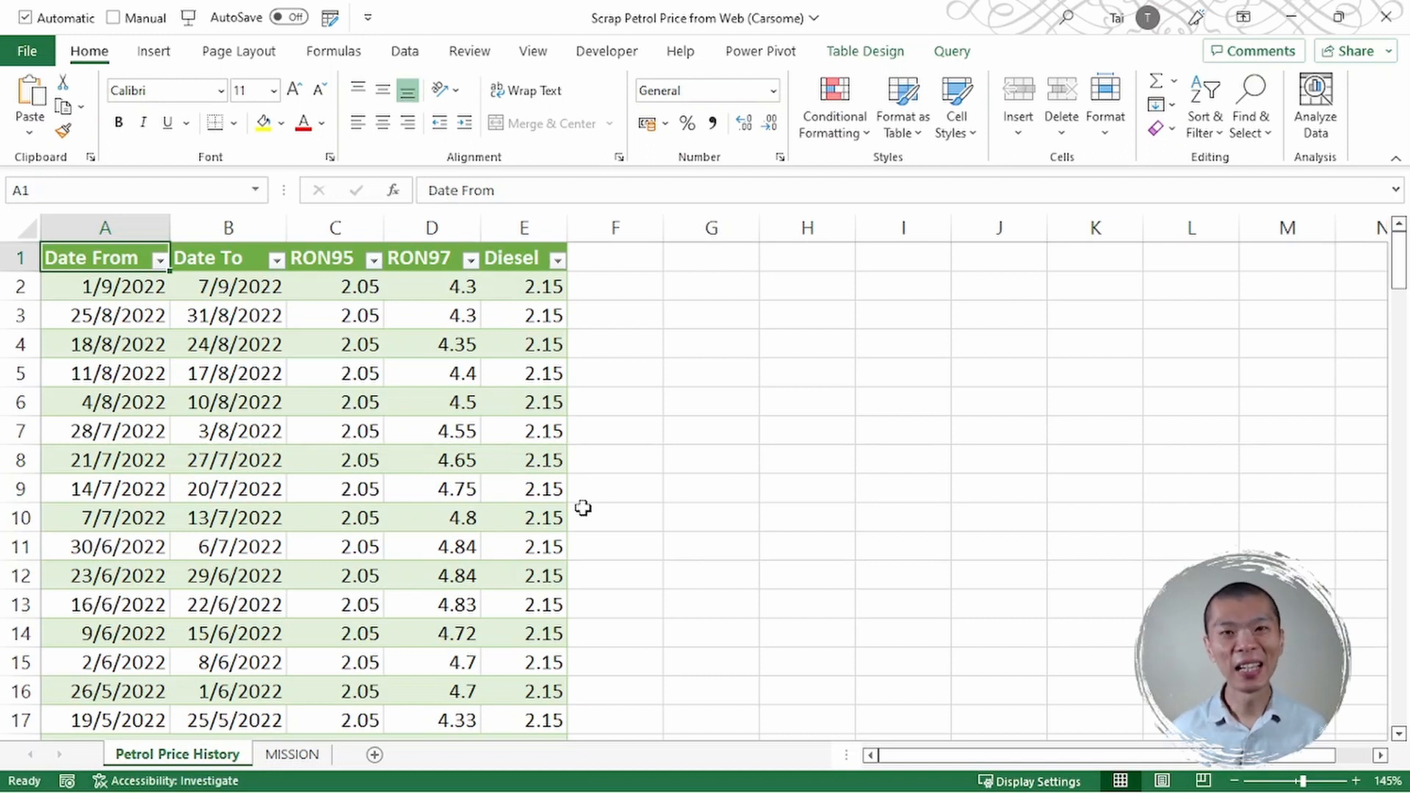
- Refresh the loaded price table from its web source using Refresh
left_click(330, 394)
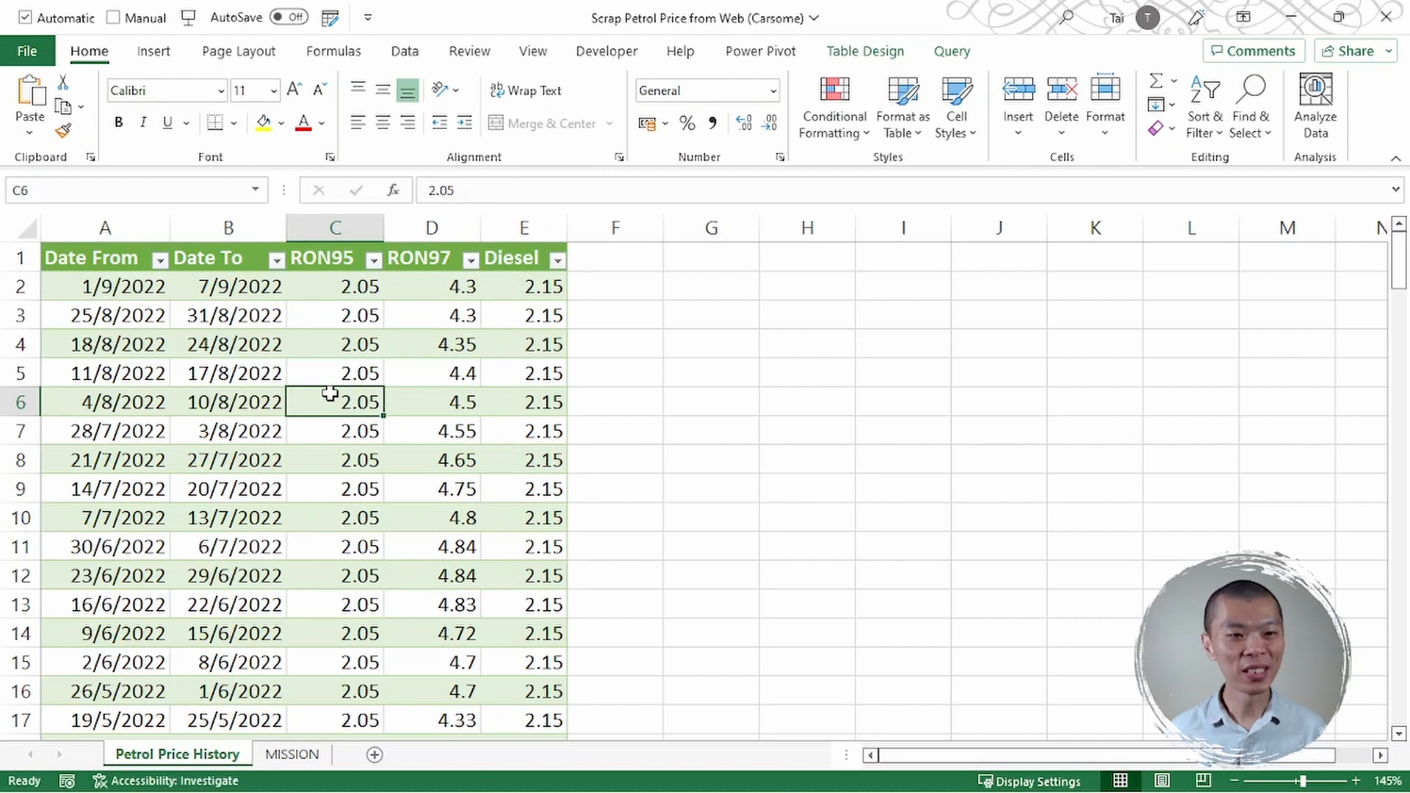
right_click(329, 394)
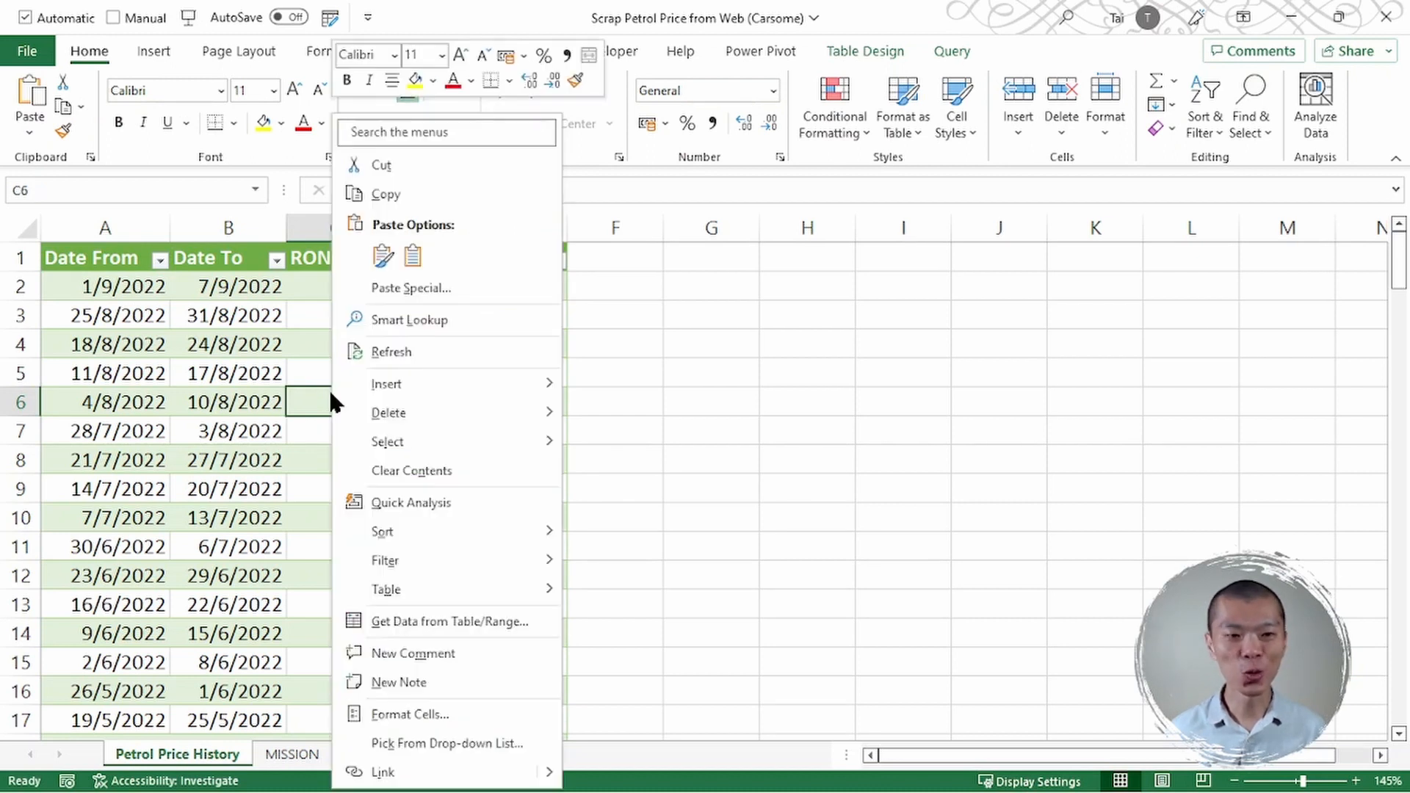
left_click(360, 351)
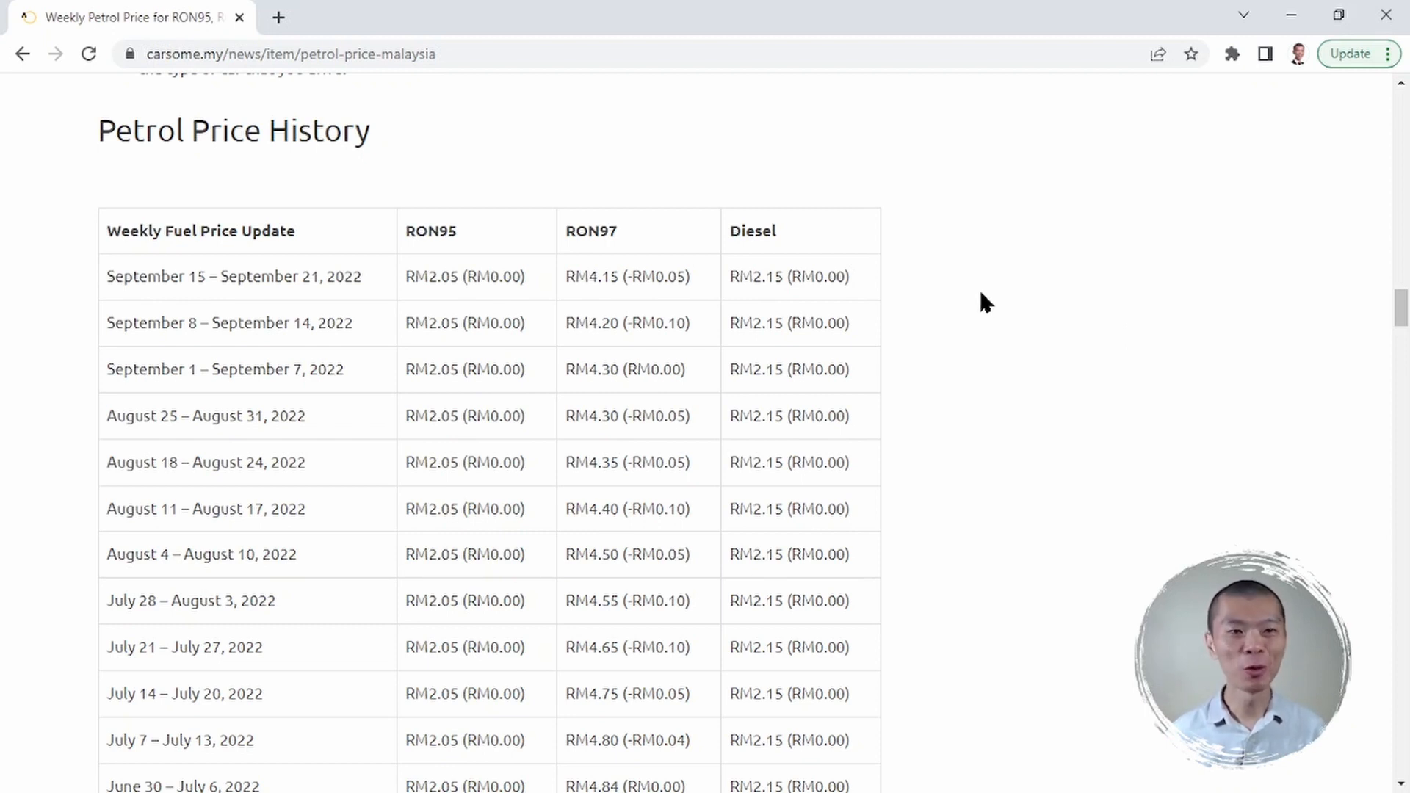
- Copy the carsome petrol price page's URL from Chrome's address bar
left_click(729, 54)
key("ctrl+c")
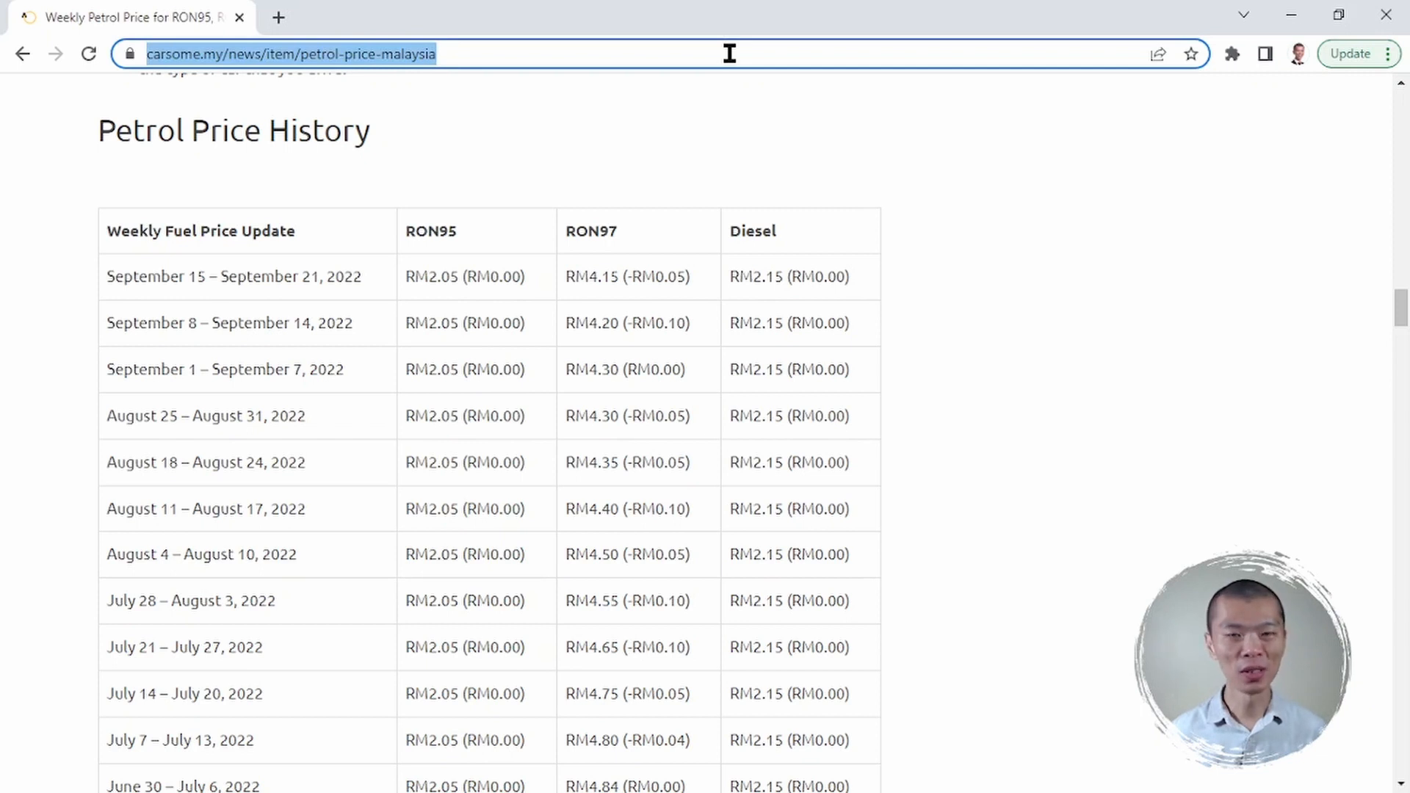
left_click(756, 143)
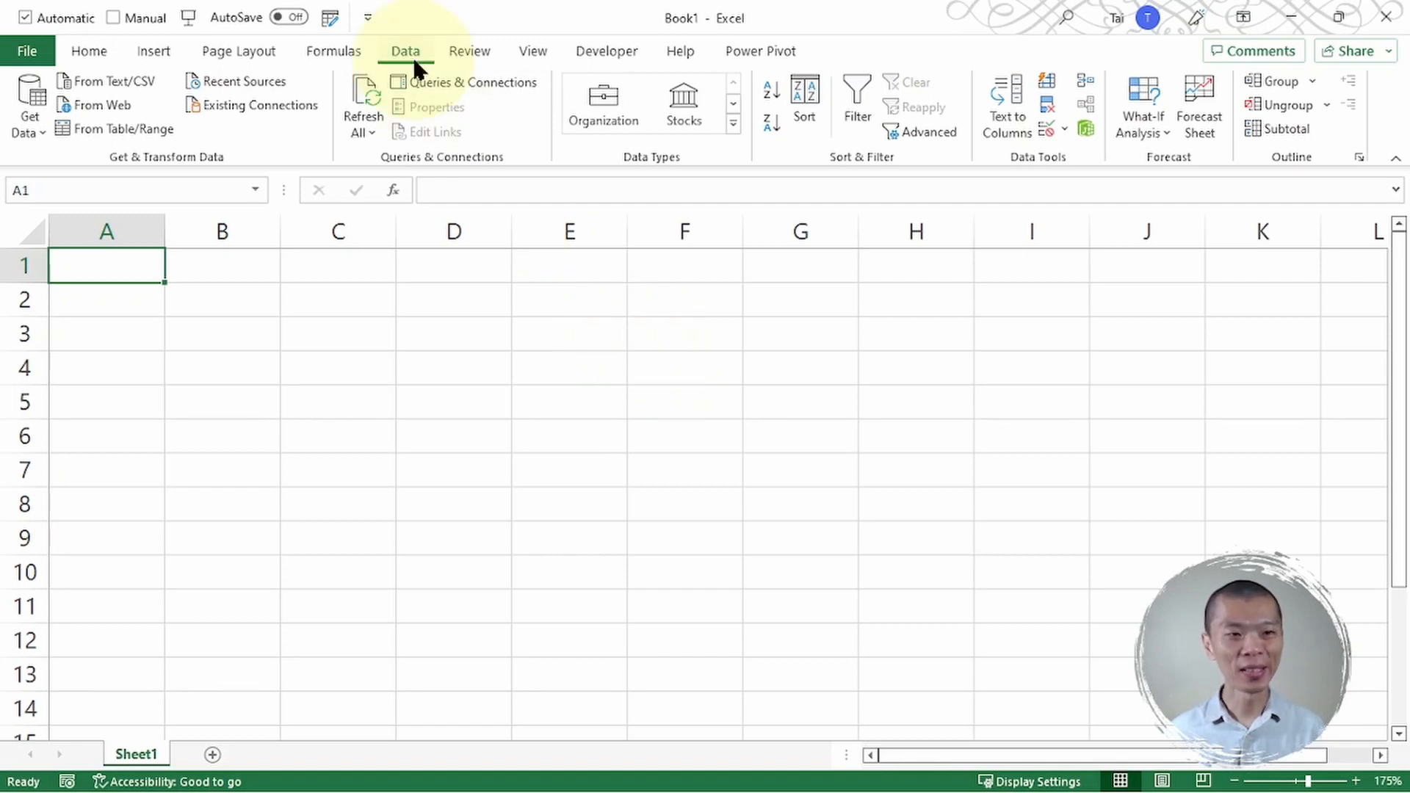
- Connect Excel to the carsome page using From Web with the pasted URL
left_click(91, 111)
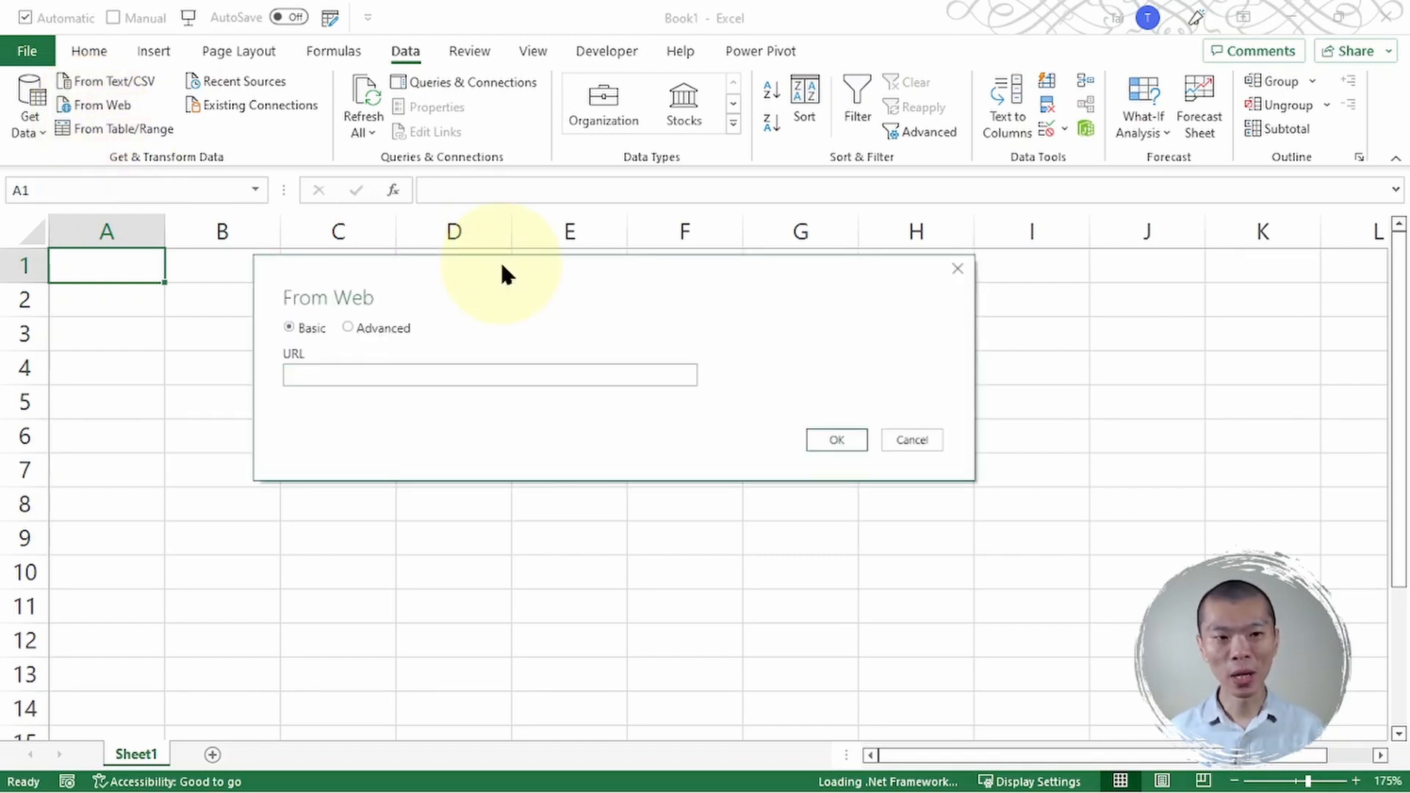
left_click(472, 376)
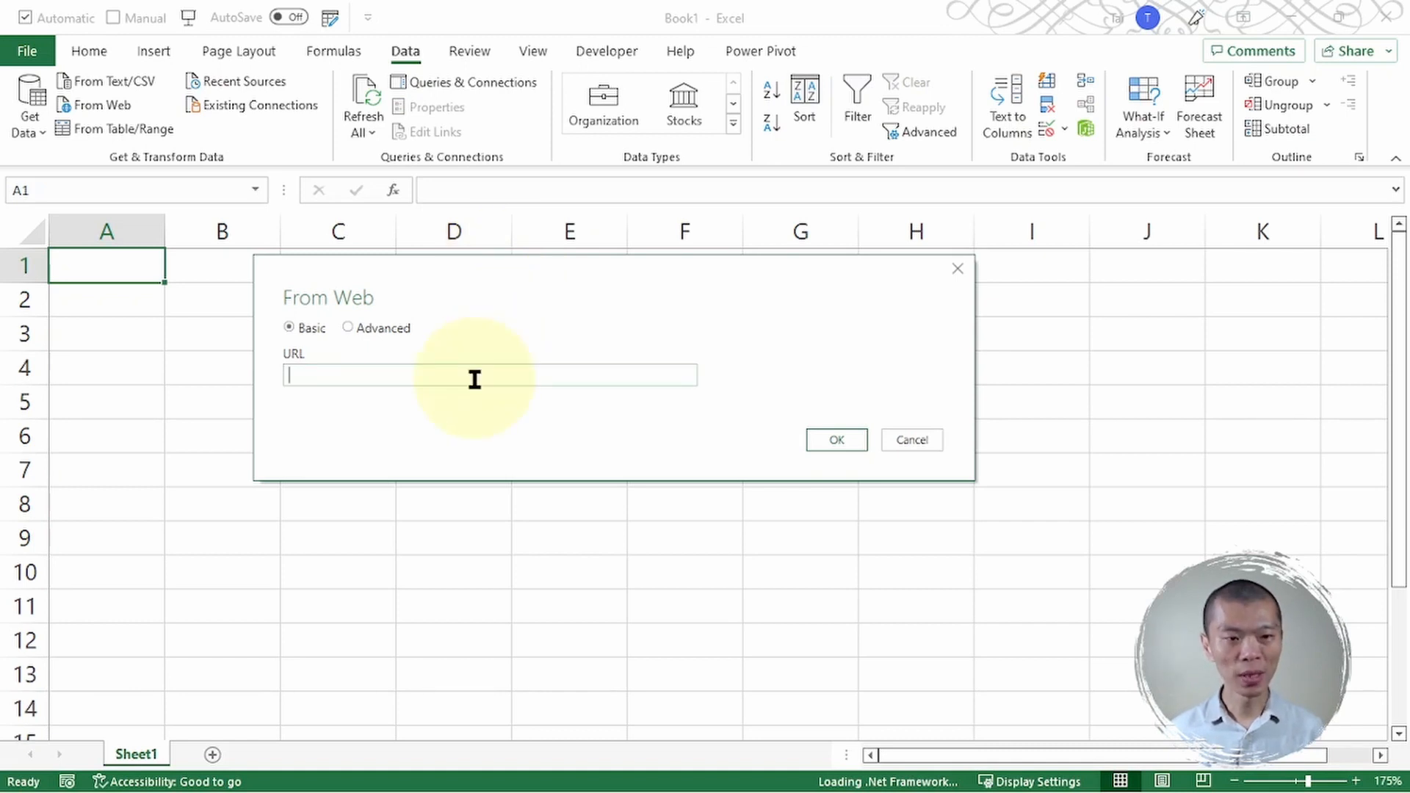
key("ctrl+v")
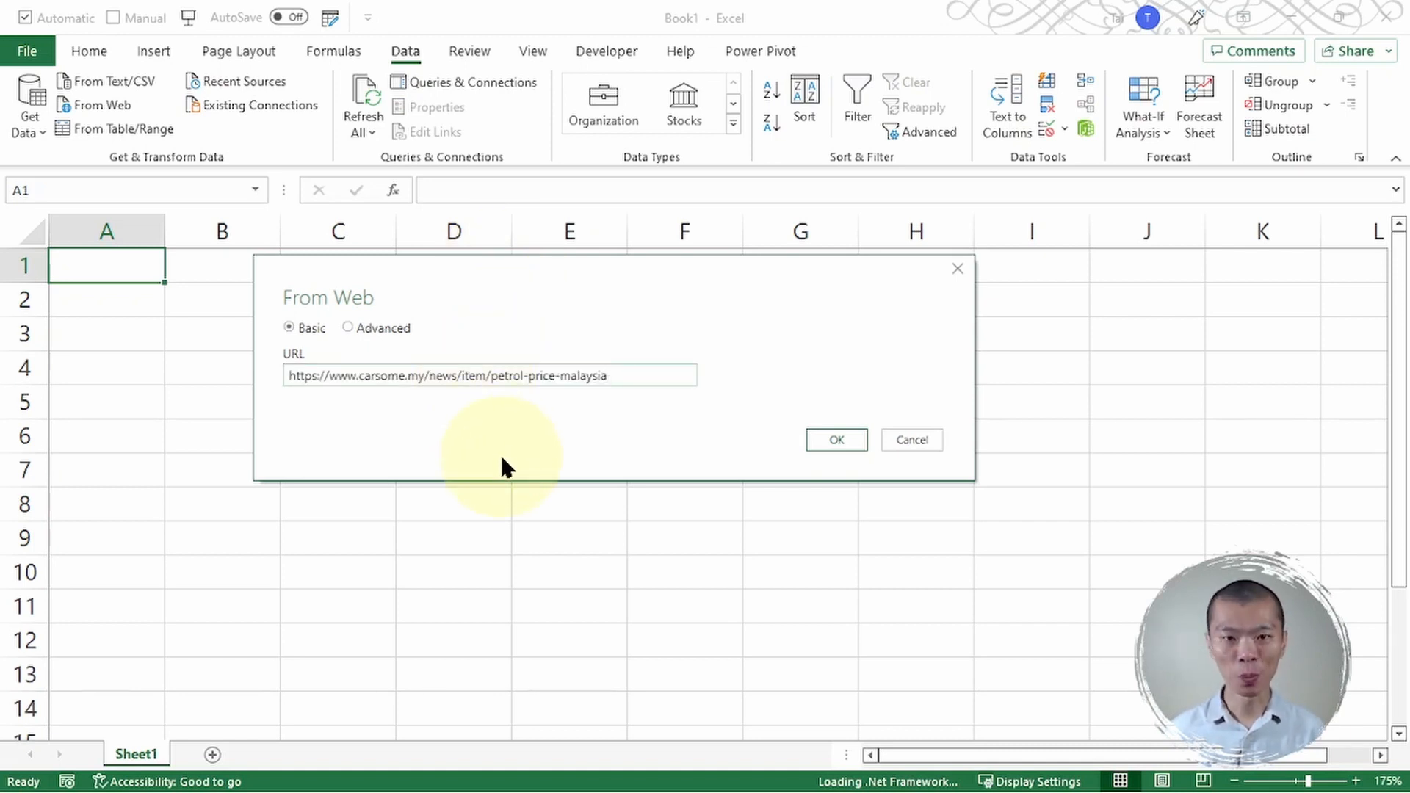
left_click(840, 434)
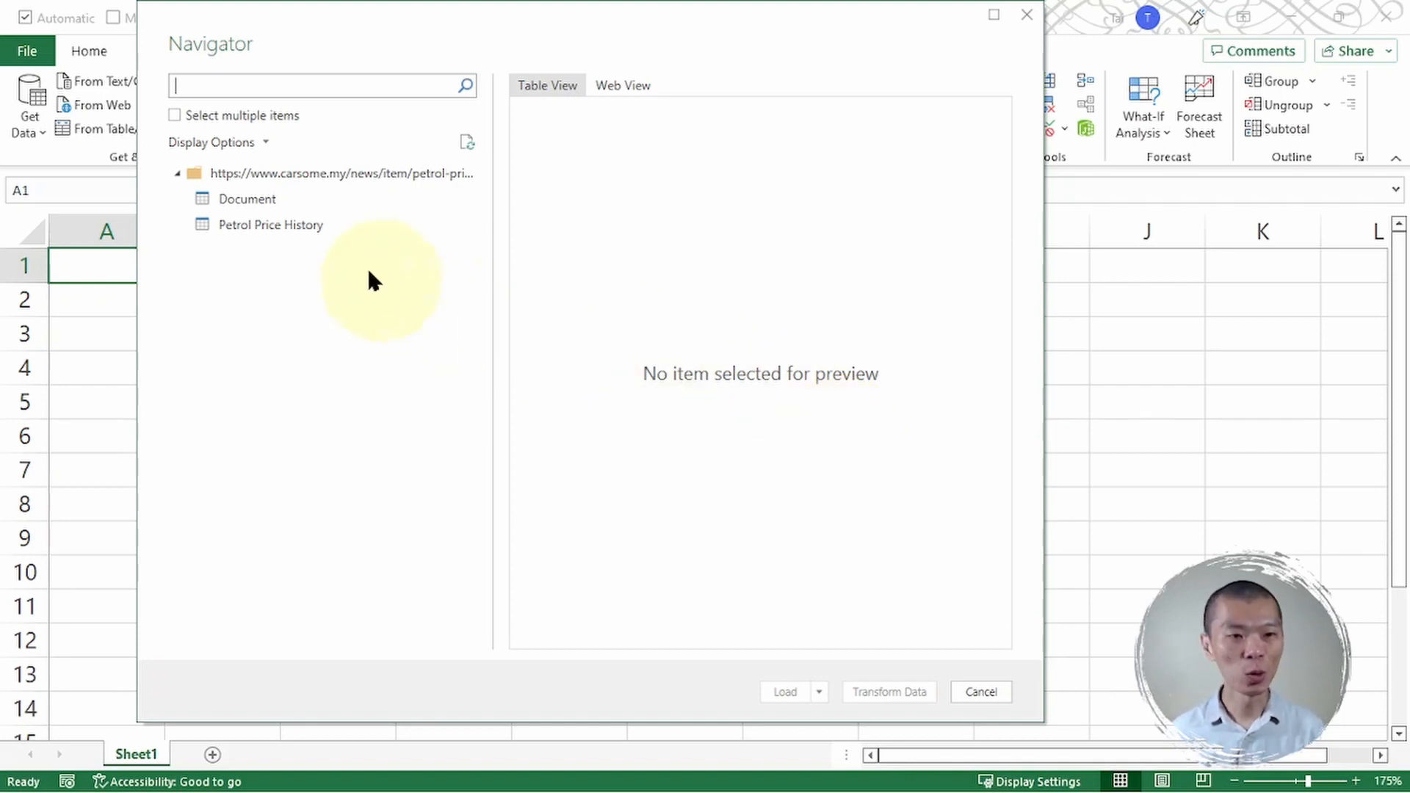
- Preview the Petrol Price History table in Navigator and load it with Transform Data
left_click(301, 231)
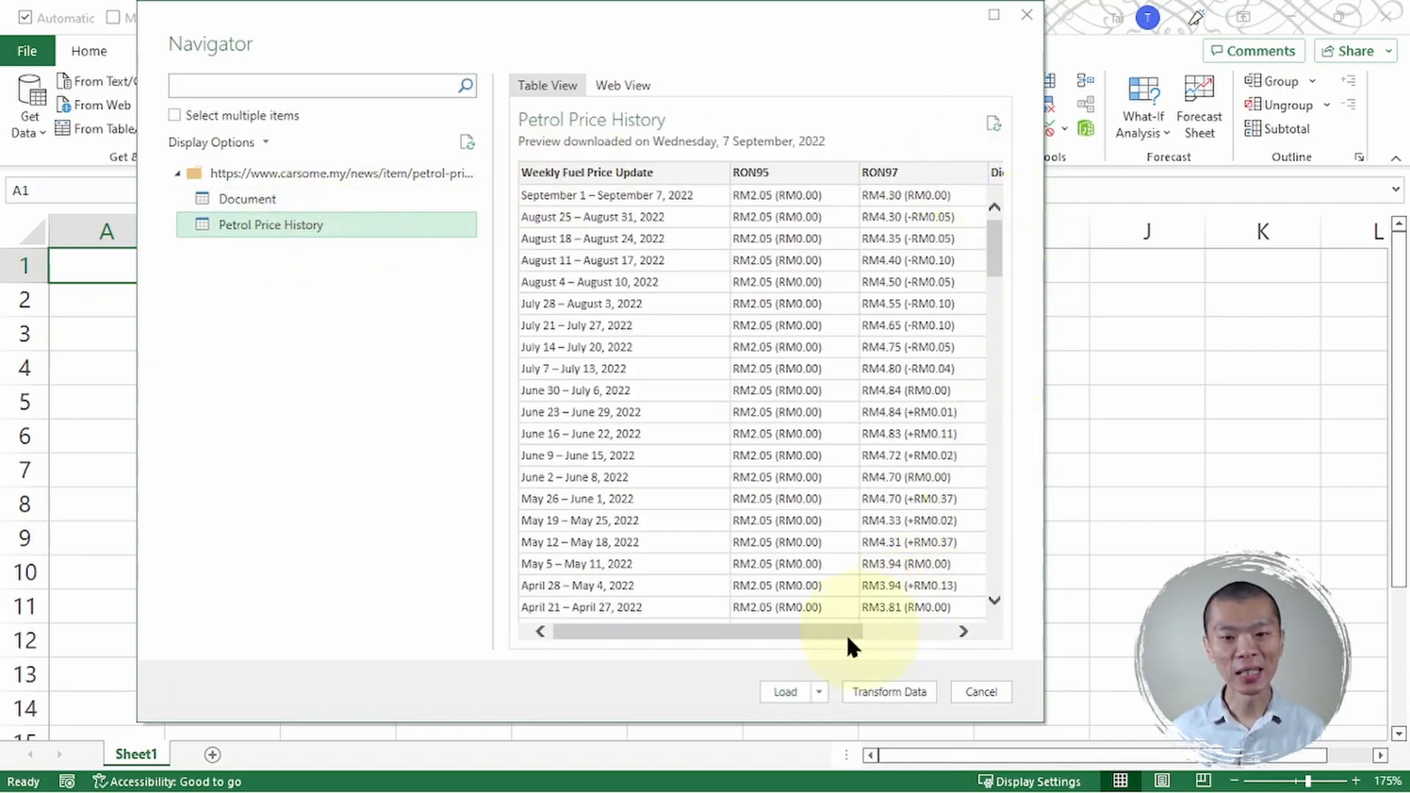
left_click_drag(801, 632, 731, 639)
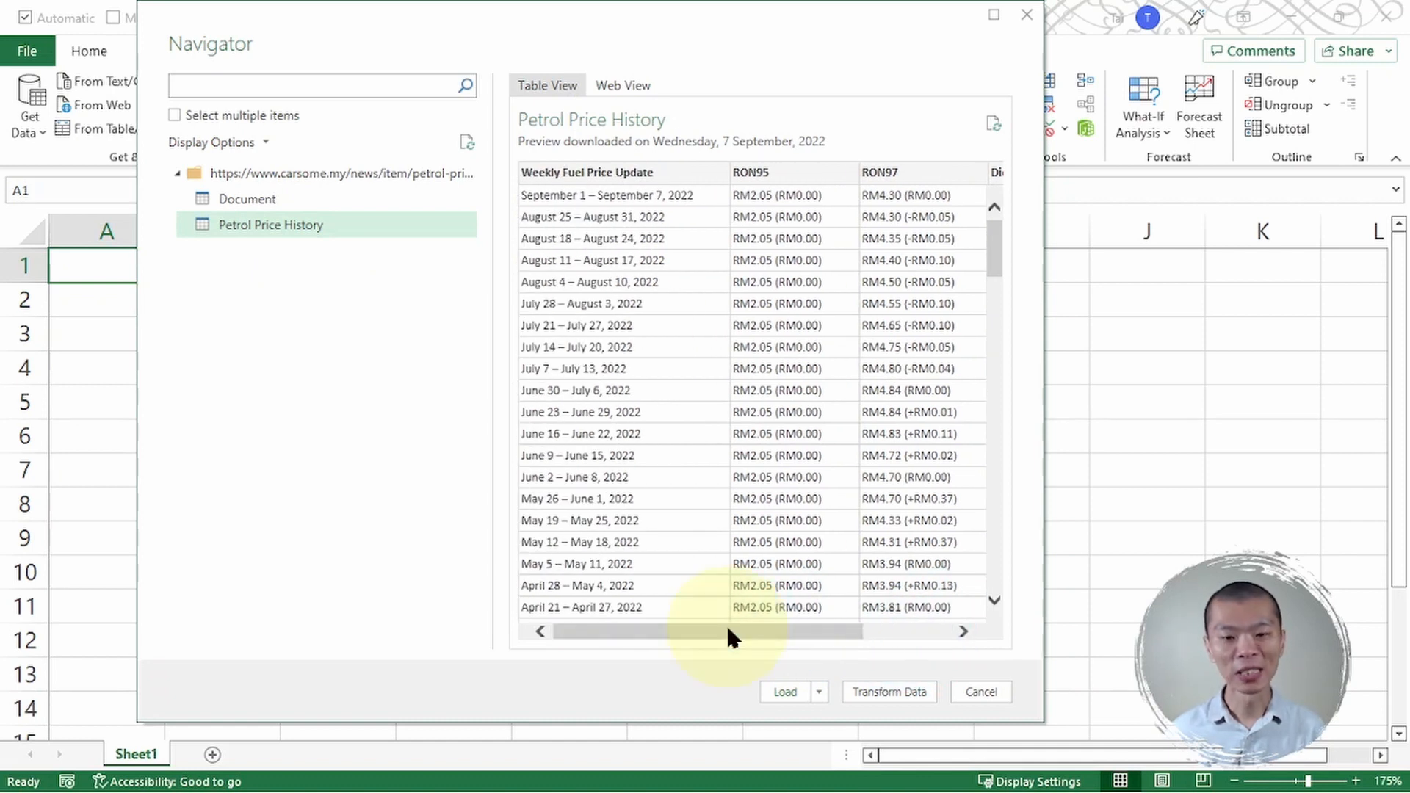
left_click(892, 690)
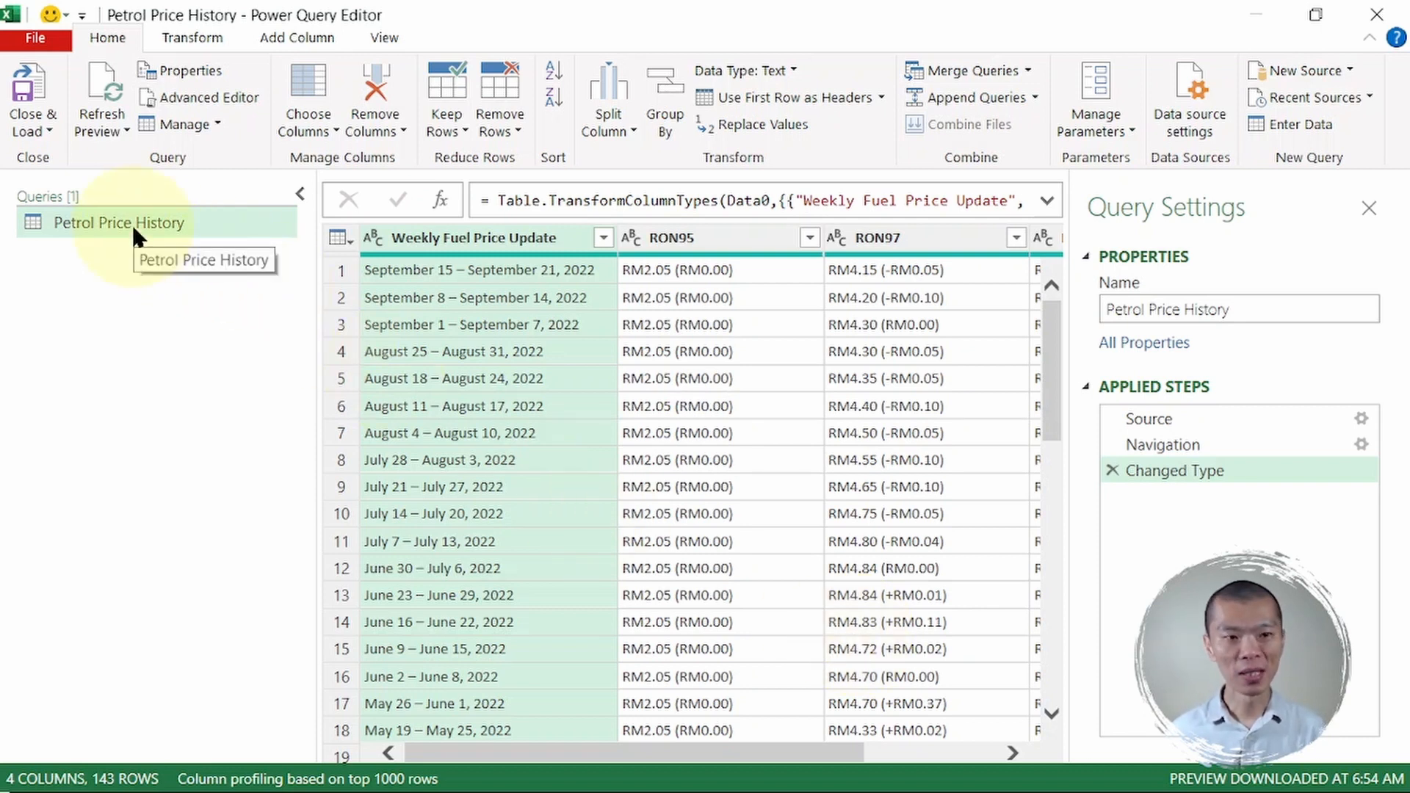
- Collapse the Queries pane and review the RON95, RON97 and Diesel columns
left_click(297, 194)
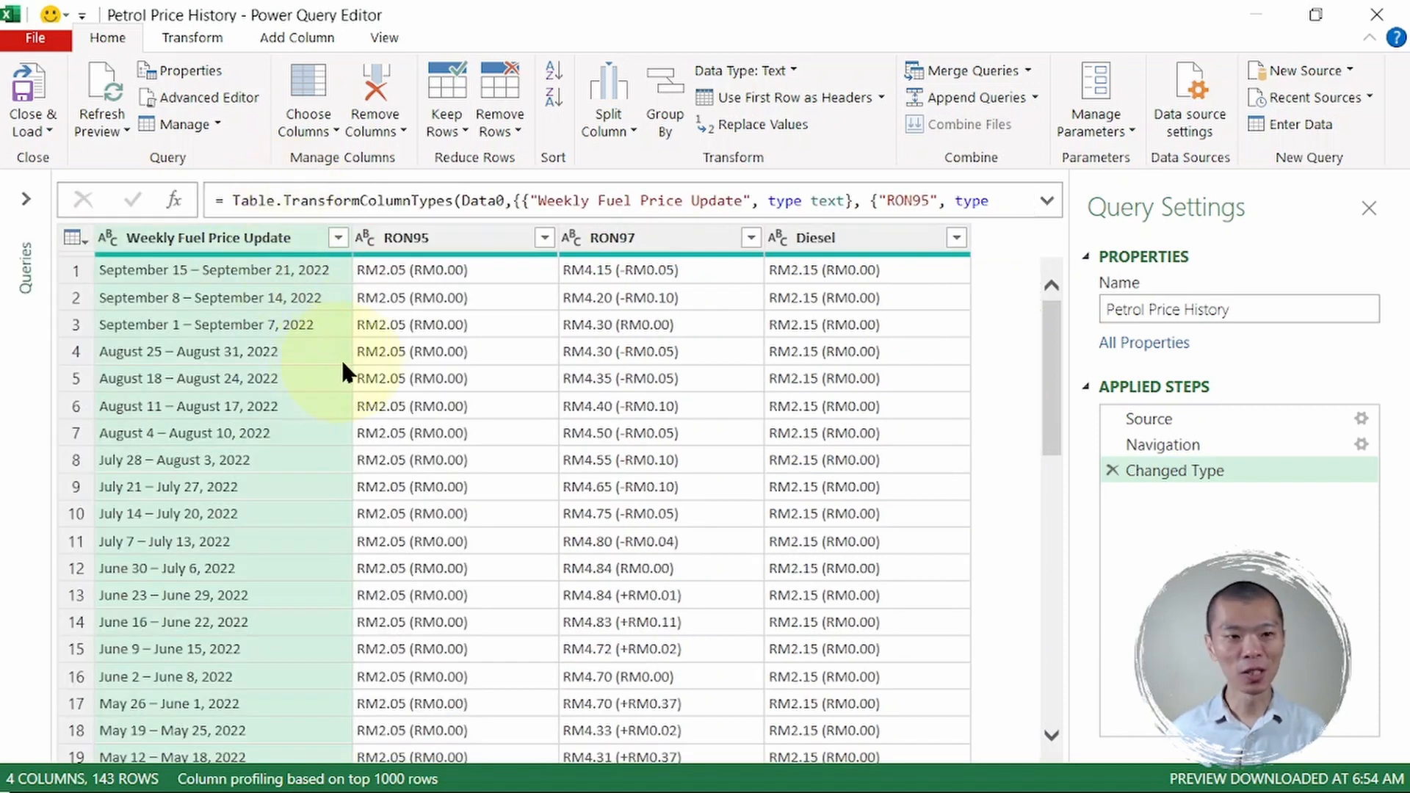
left_click(443, 236)
left_click(668, 233)
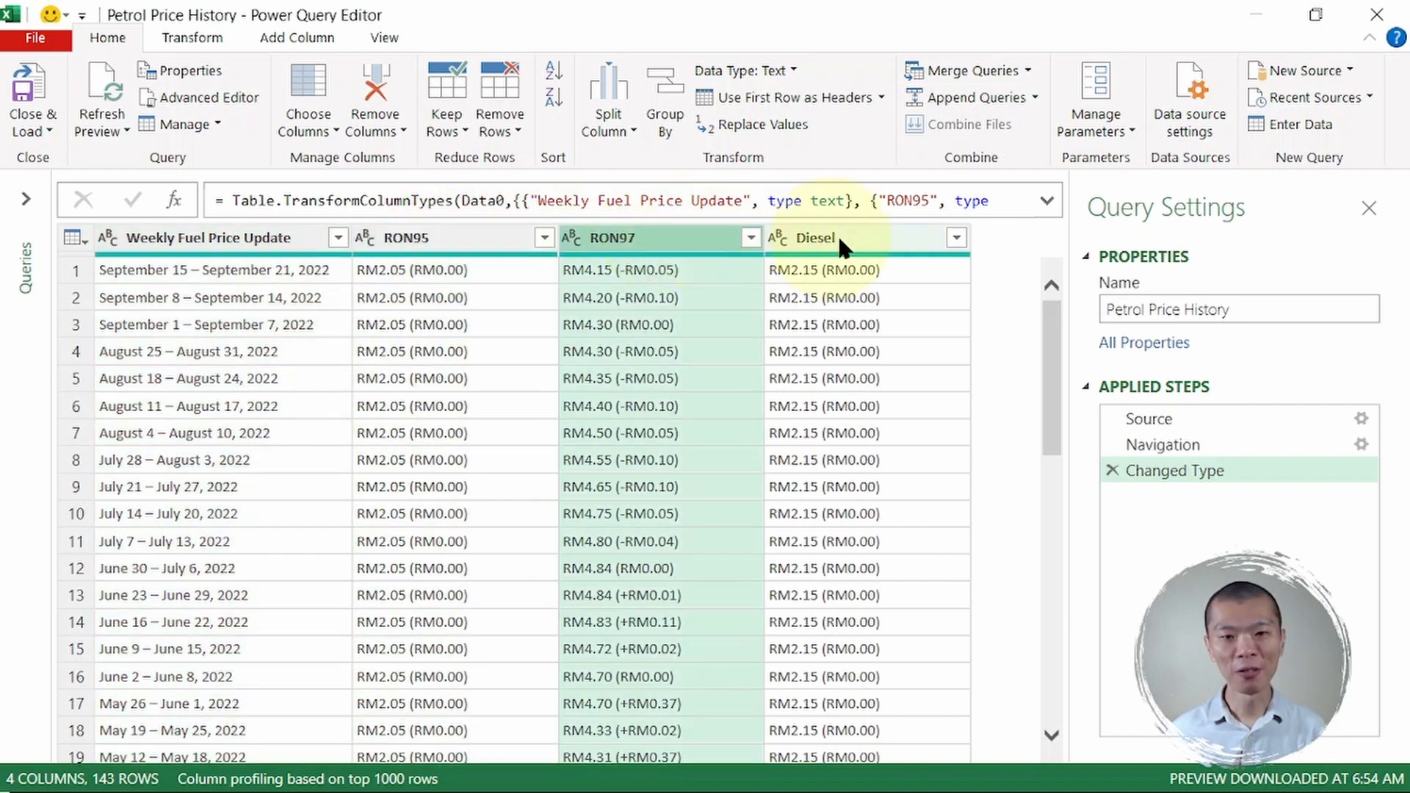
left_click(856, 234)
left_click(429, 241)
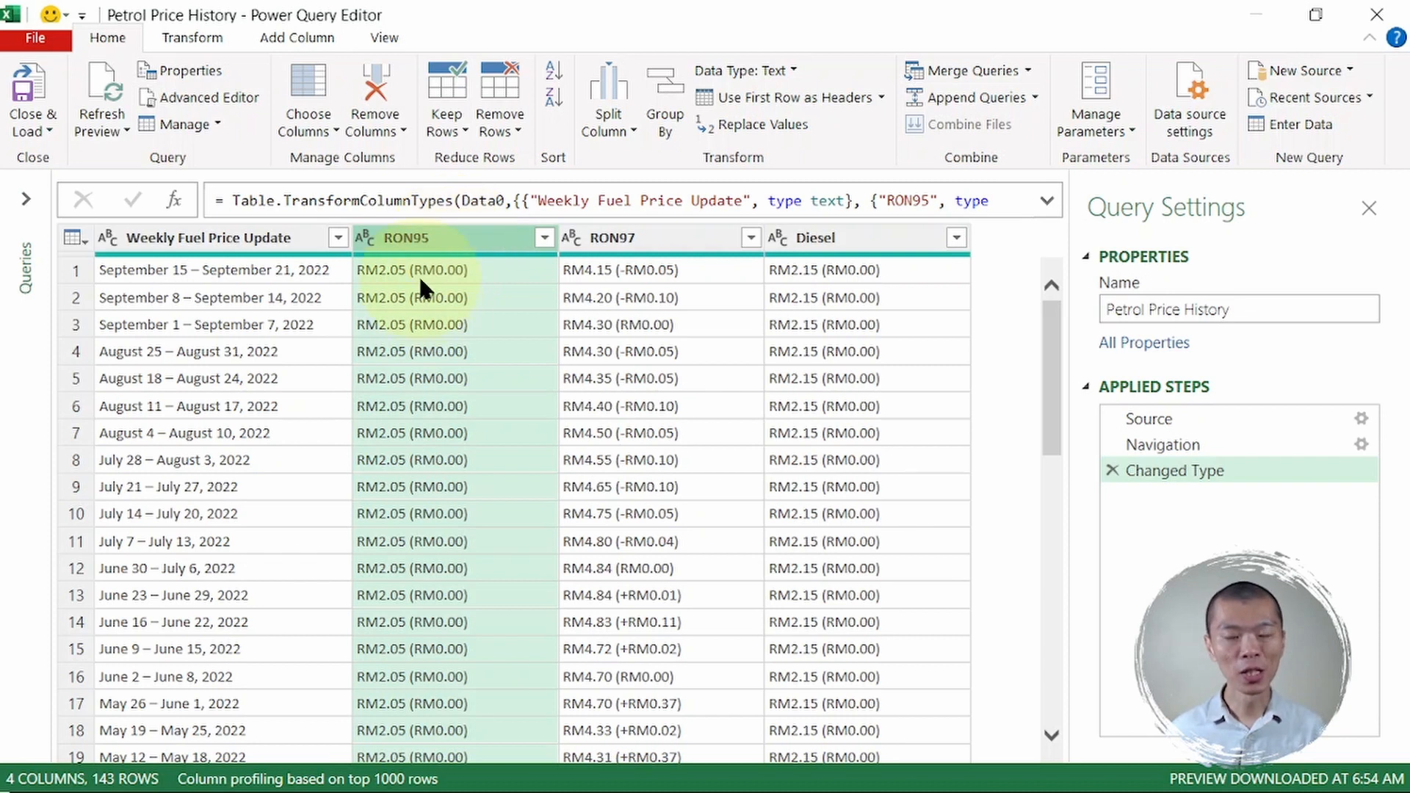
- Split RON95 by the custom delimiter '(' into RON95.1 and RON95.2
right_click(452, 235)
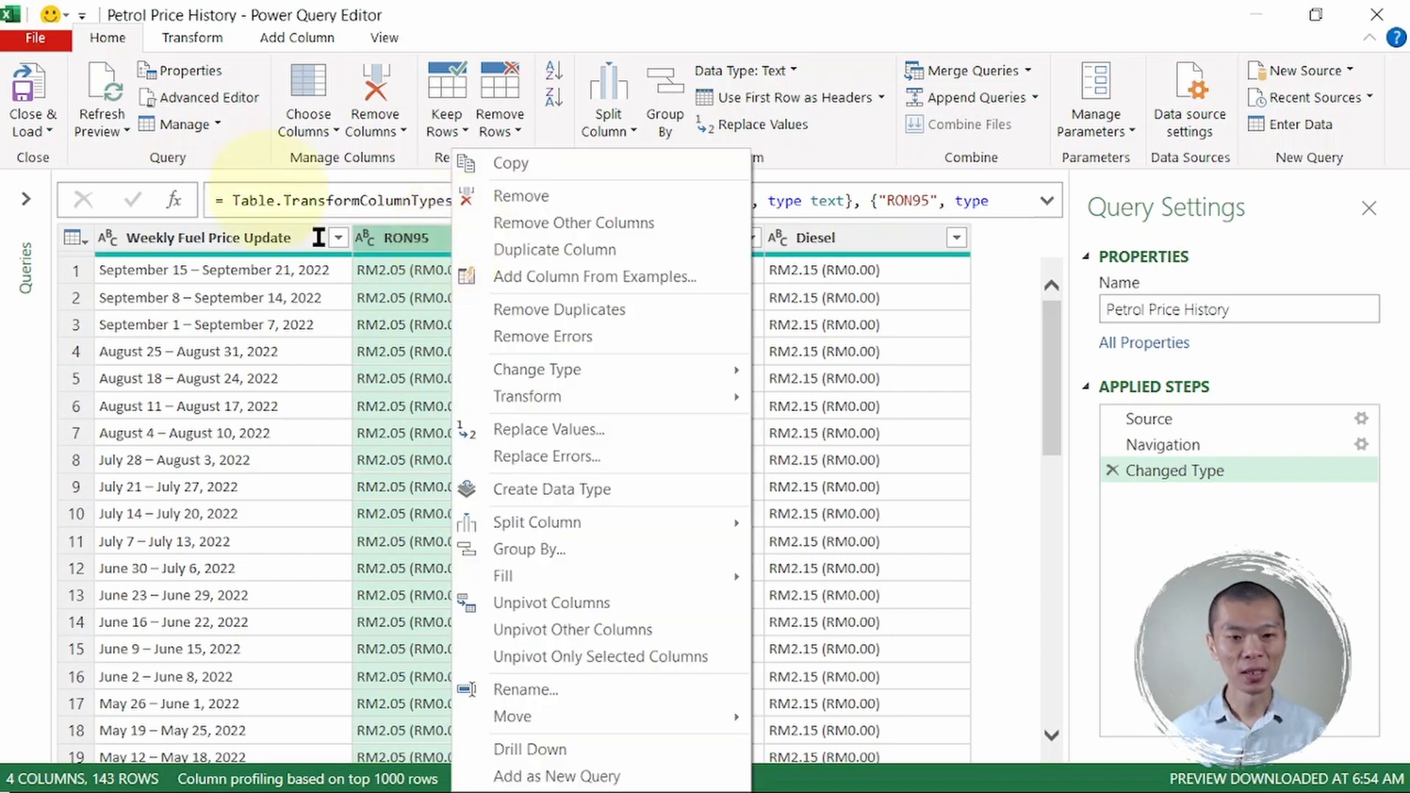
mouse_move(615, 527)
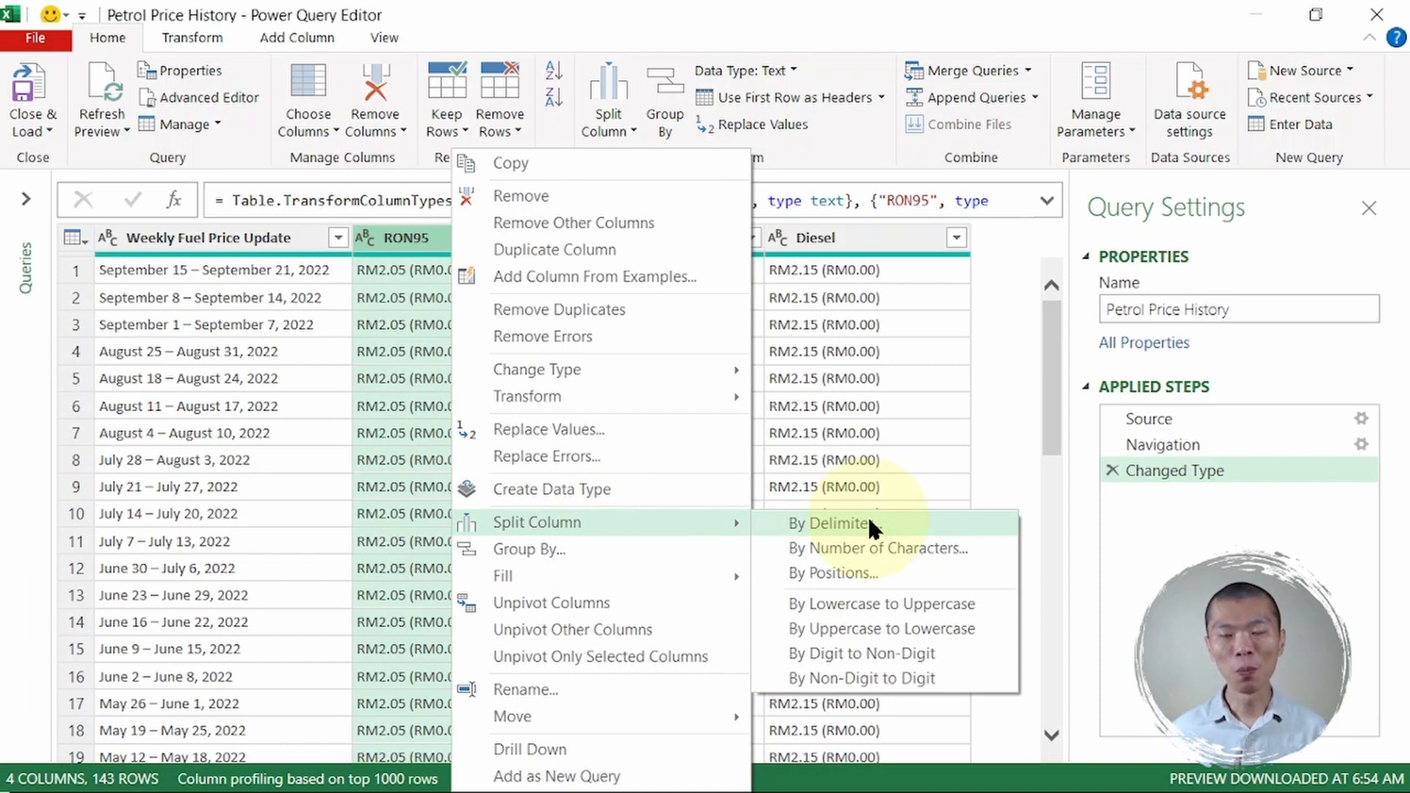
left_click(830, 523)
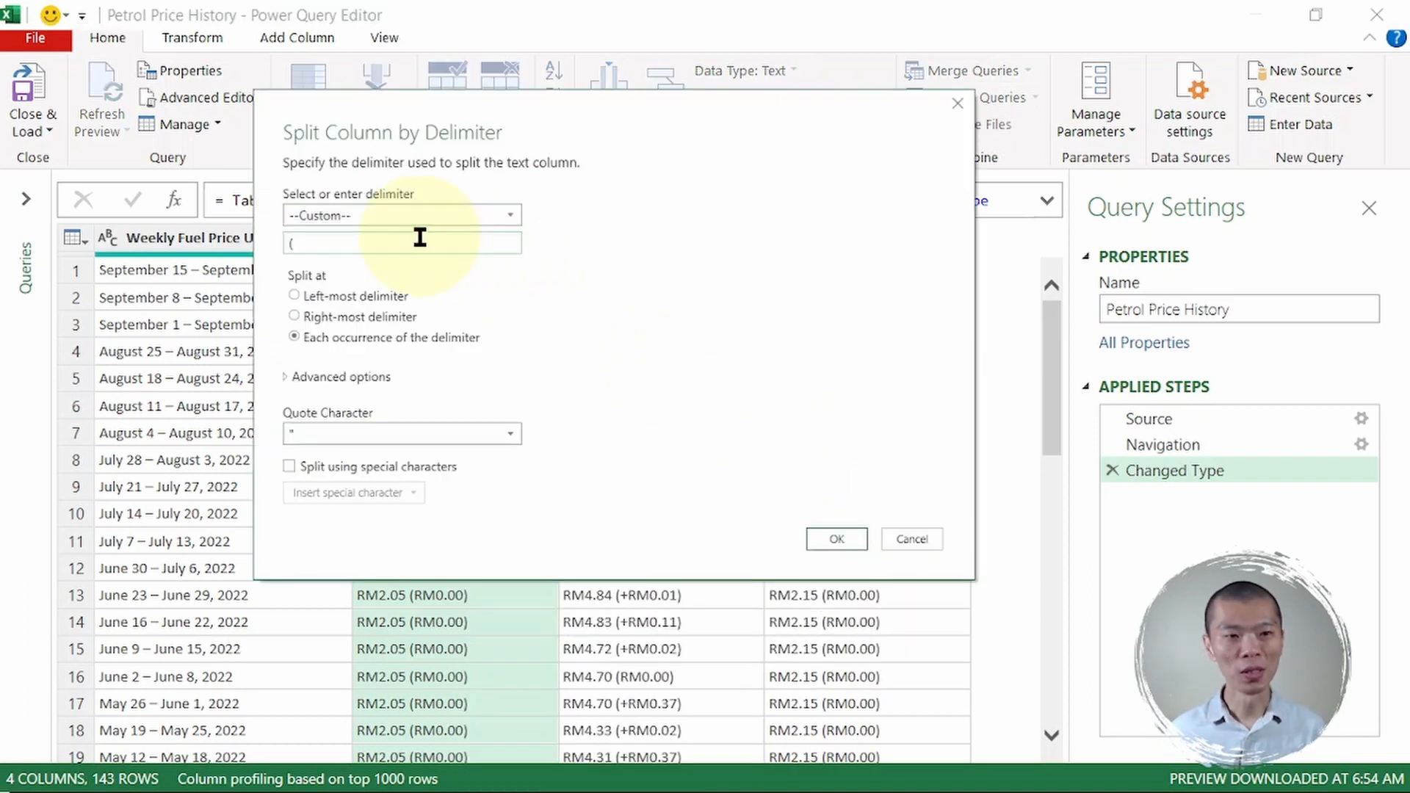
left_click(832, 536)
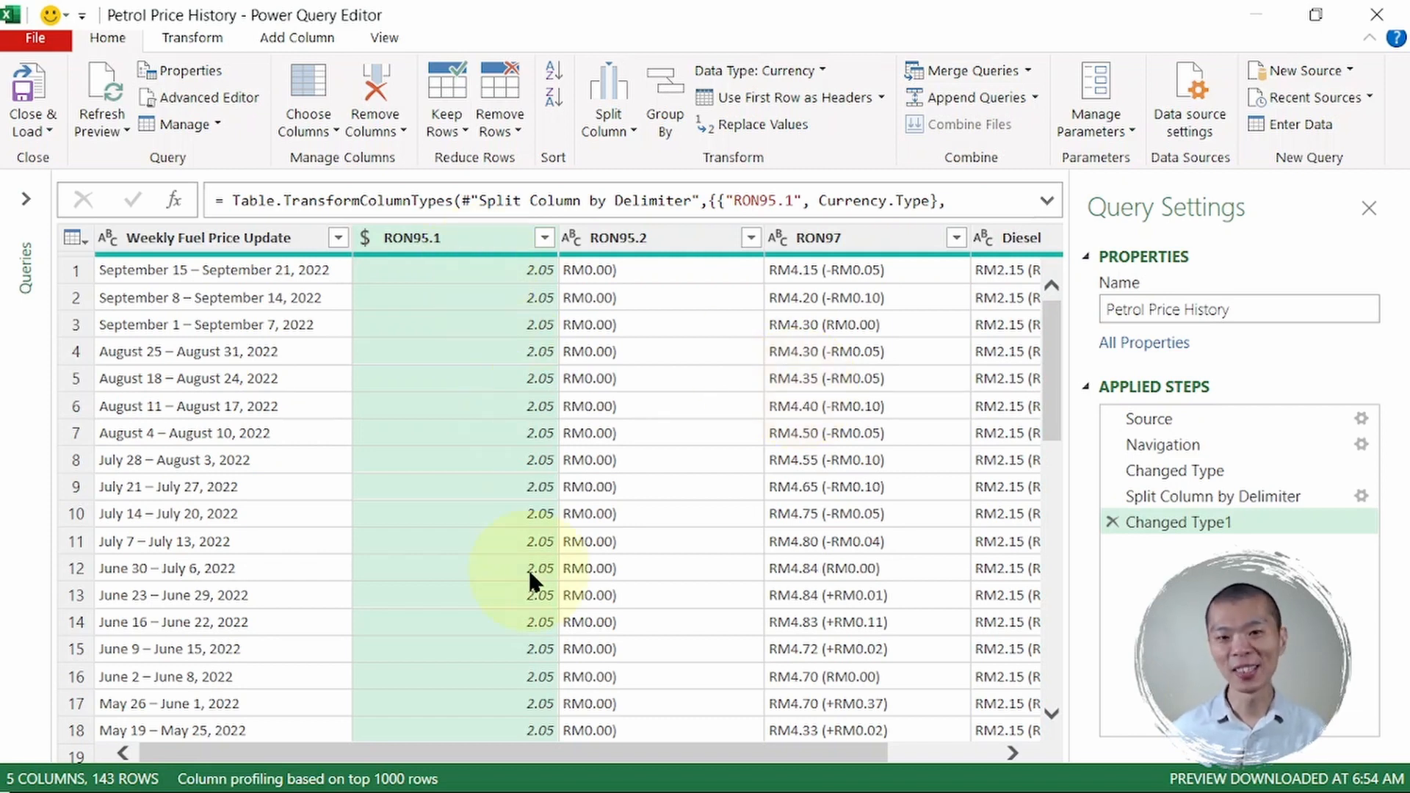
- Split RON97 by the custom delimiter '(' into RON97.1 and RON97.2
left_click(843, 239)
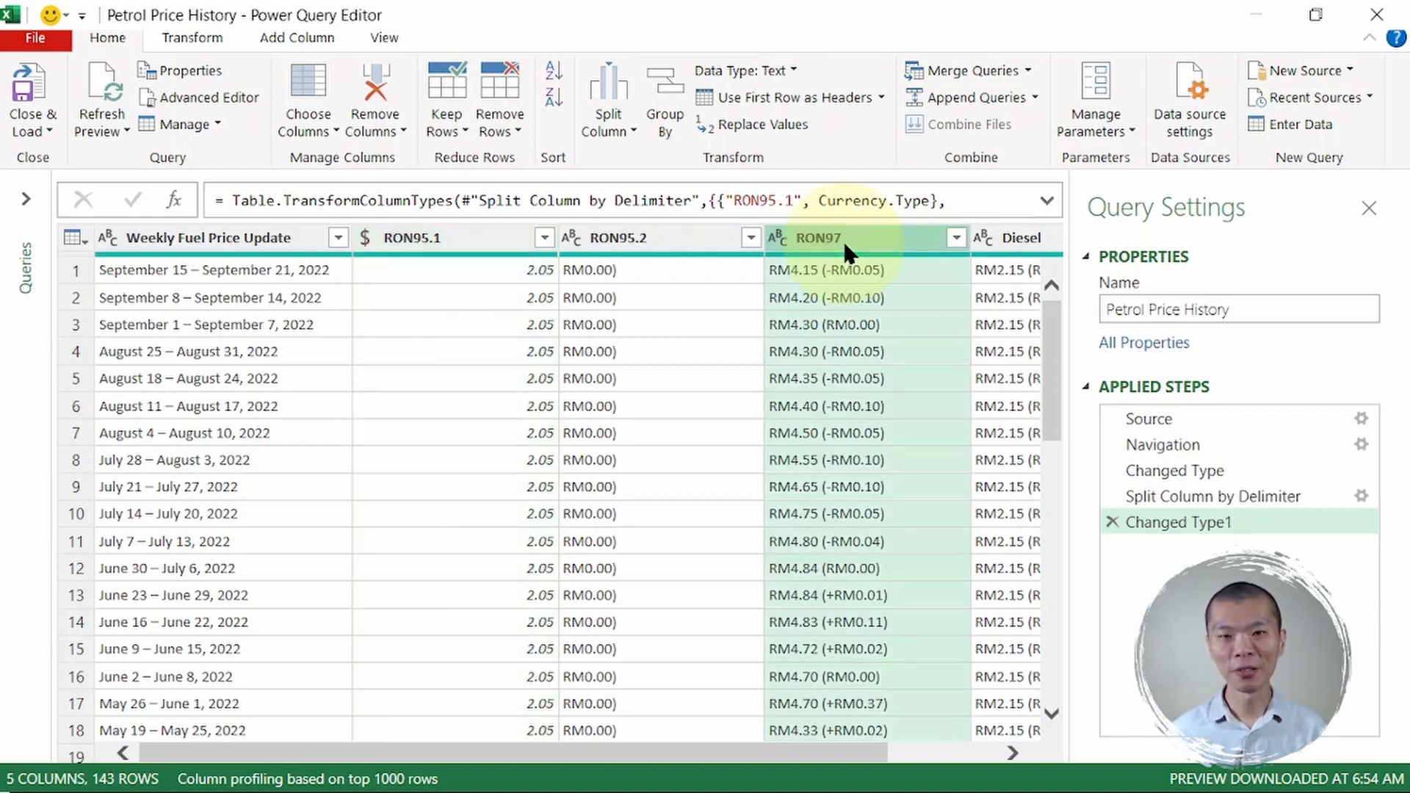
right_click(843, 241)
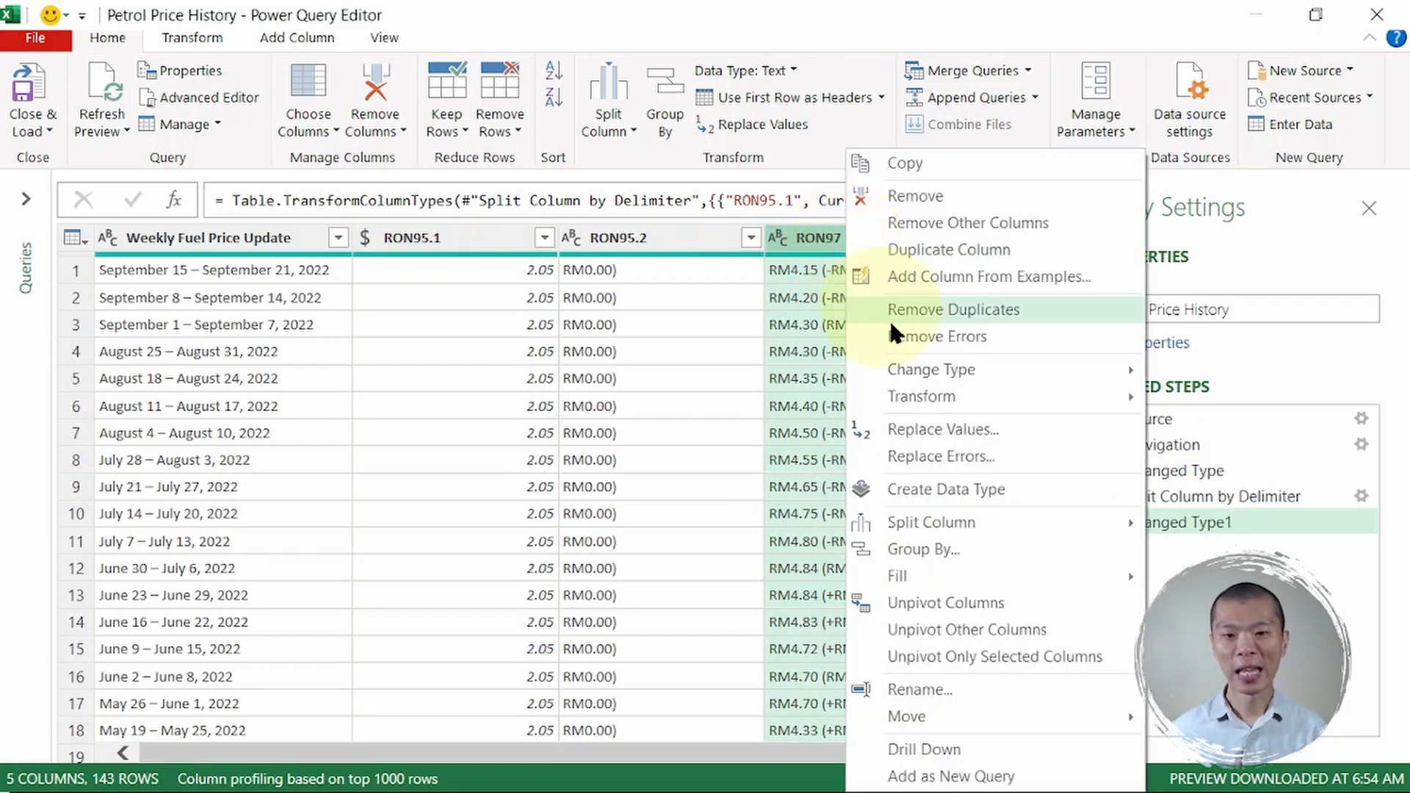
mouse_move(959, 521)
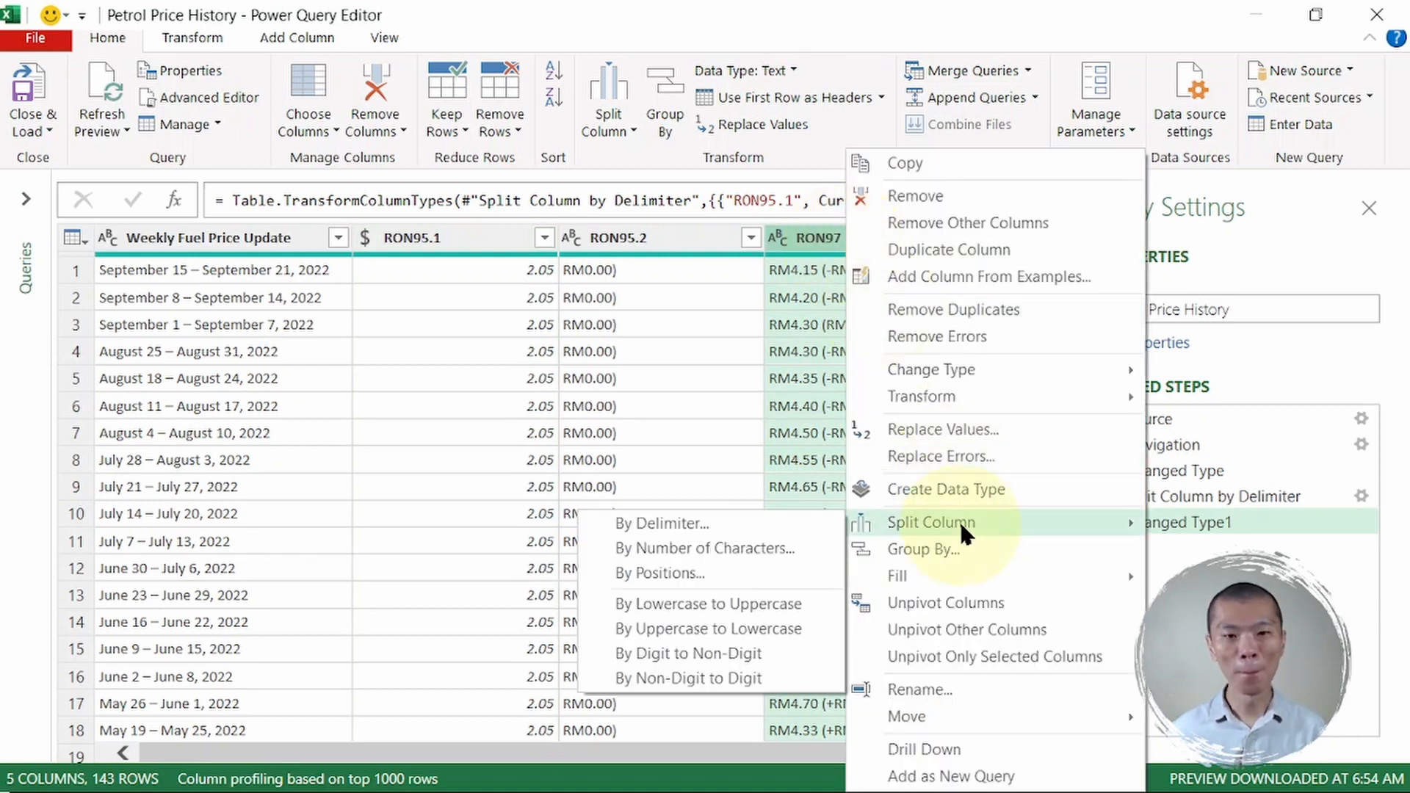
left_click(735, 522)
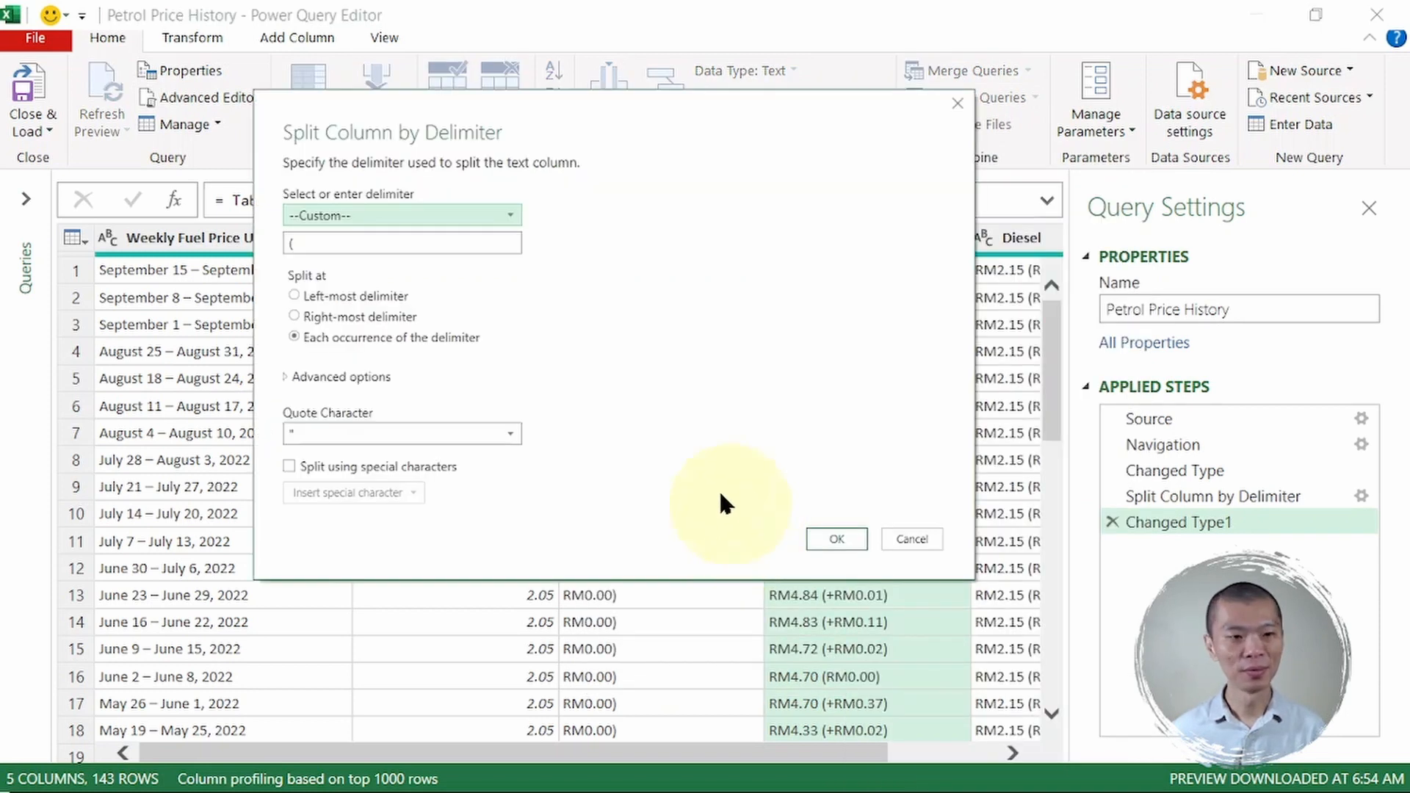
left_click(350, 245)
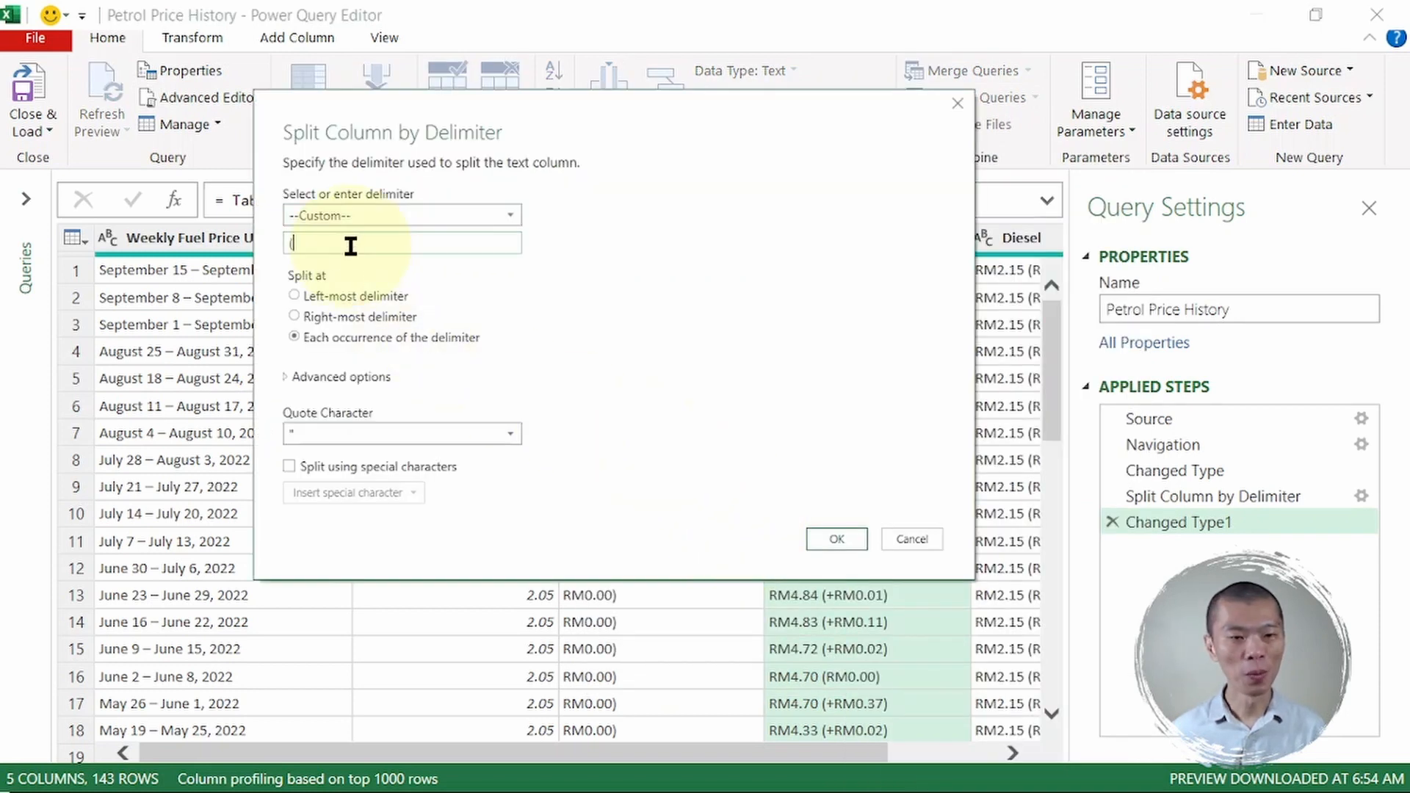
left_click(836, 538)
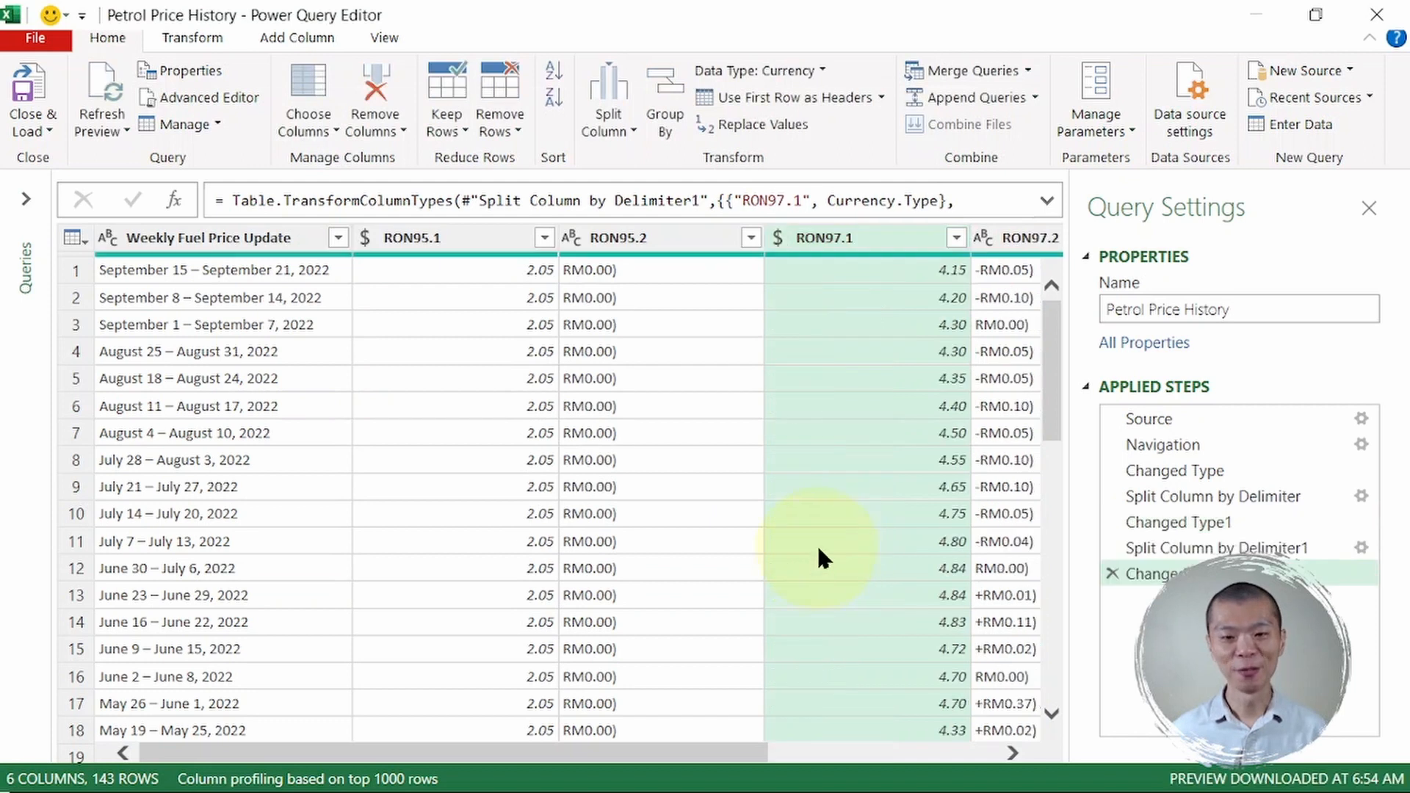
left_click_drag(682, 752, 950, 749)
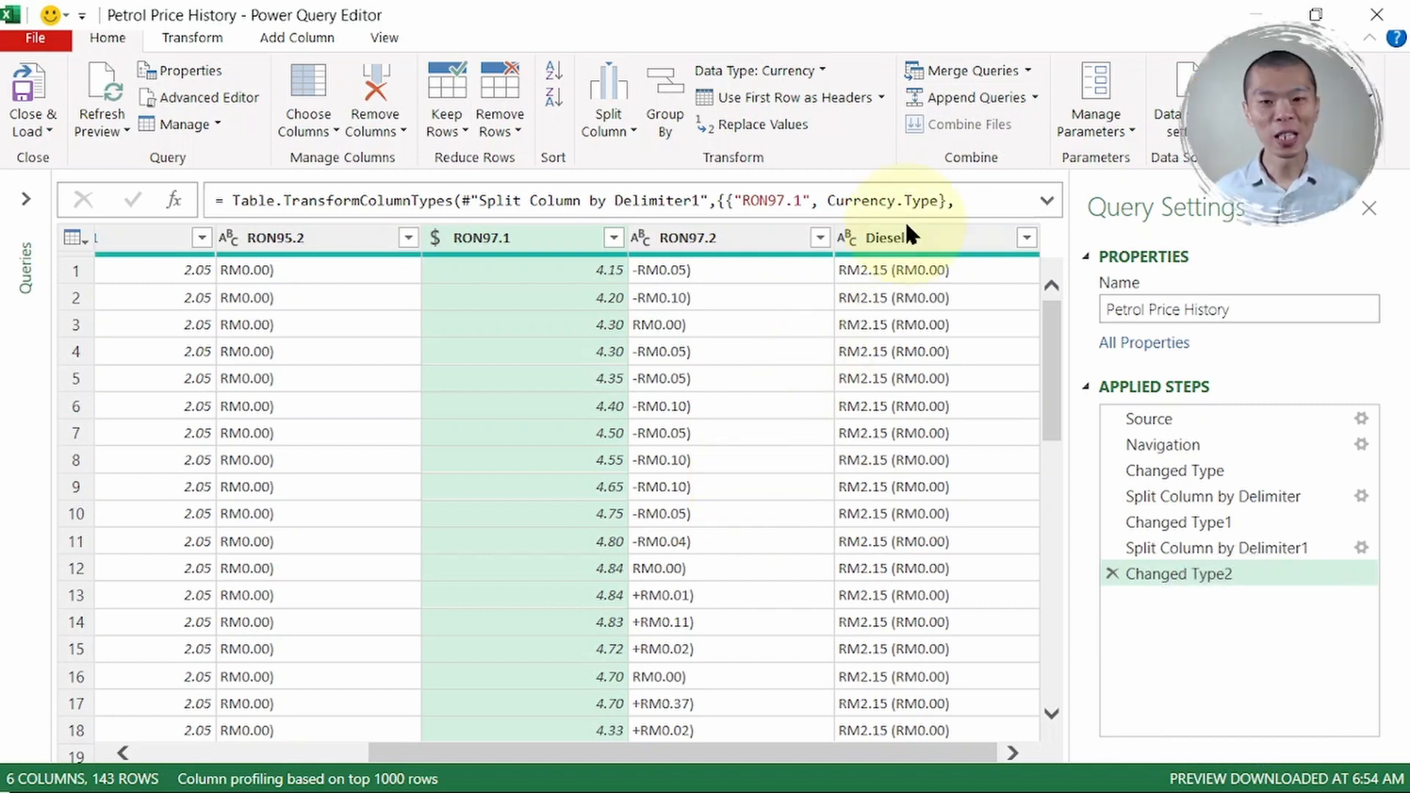
- Split Diesel at '(' into Diesel.1 and Diesel.2, then select the RON95.2 column
left_click(908, 244)
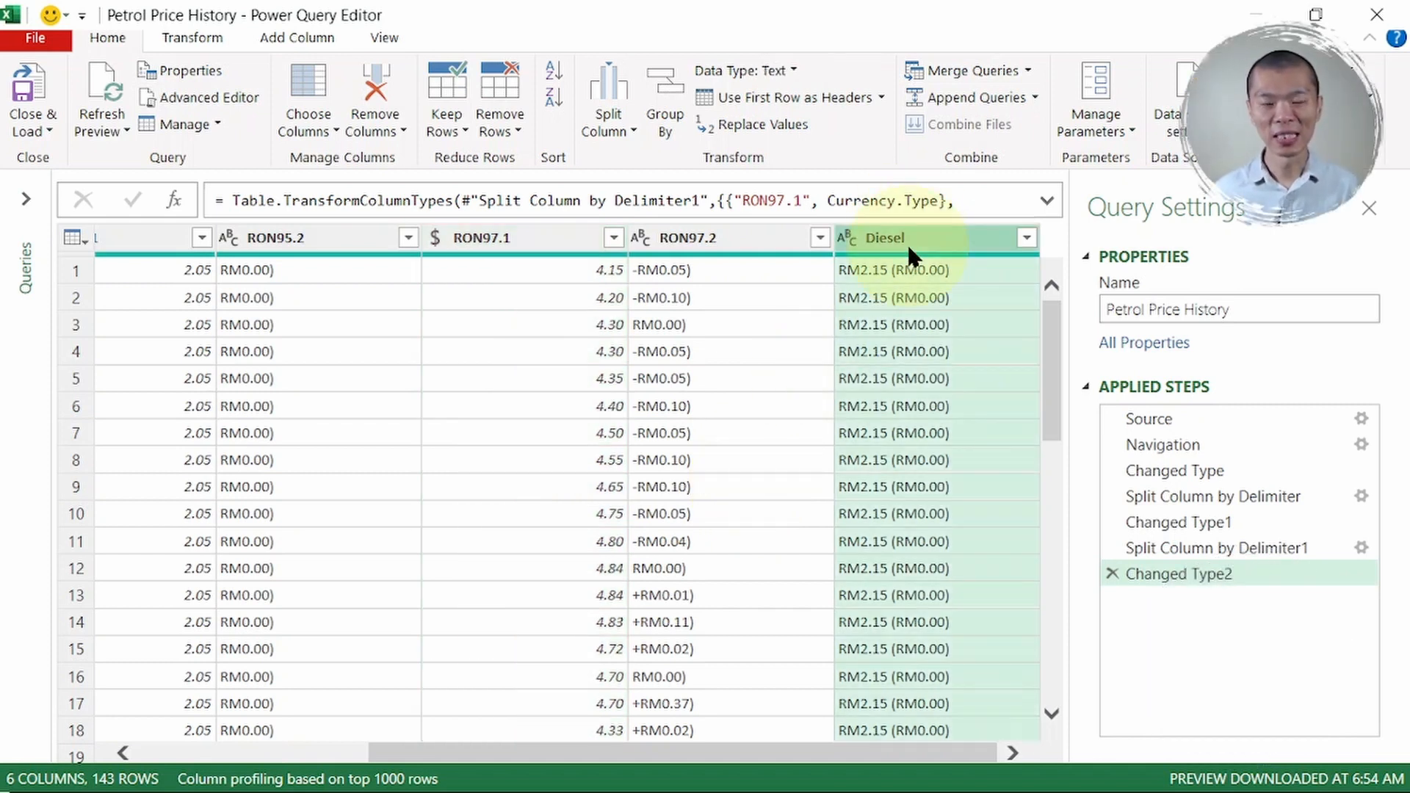
right_click(908, 244)
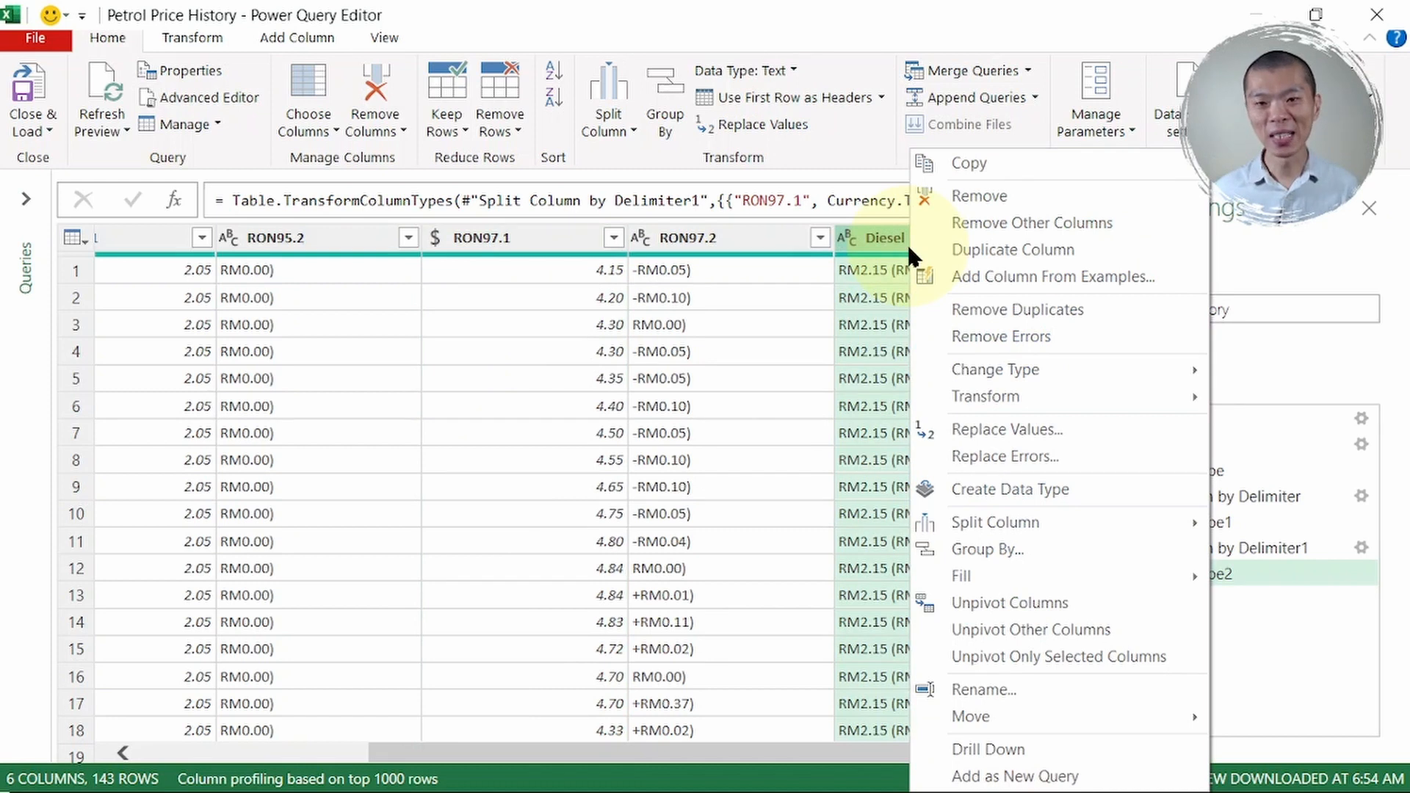
mouse_move(1035, 523)
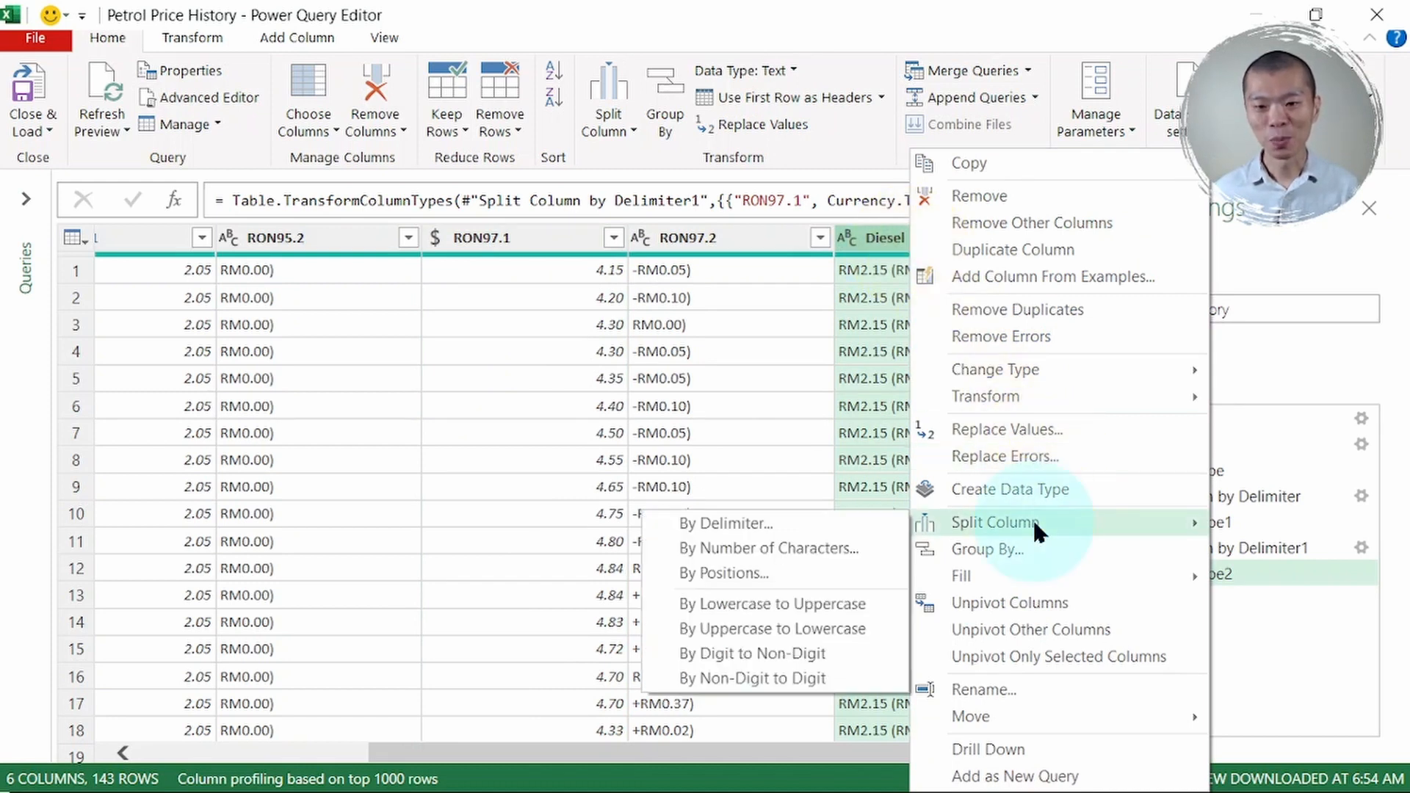
left_click(804, 523)
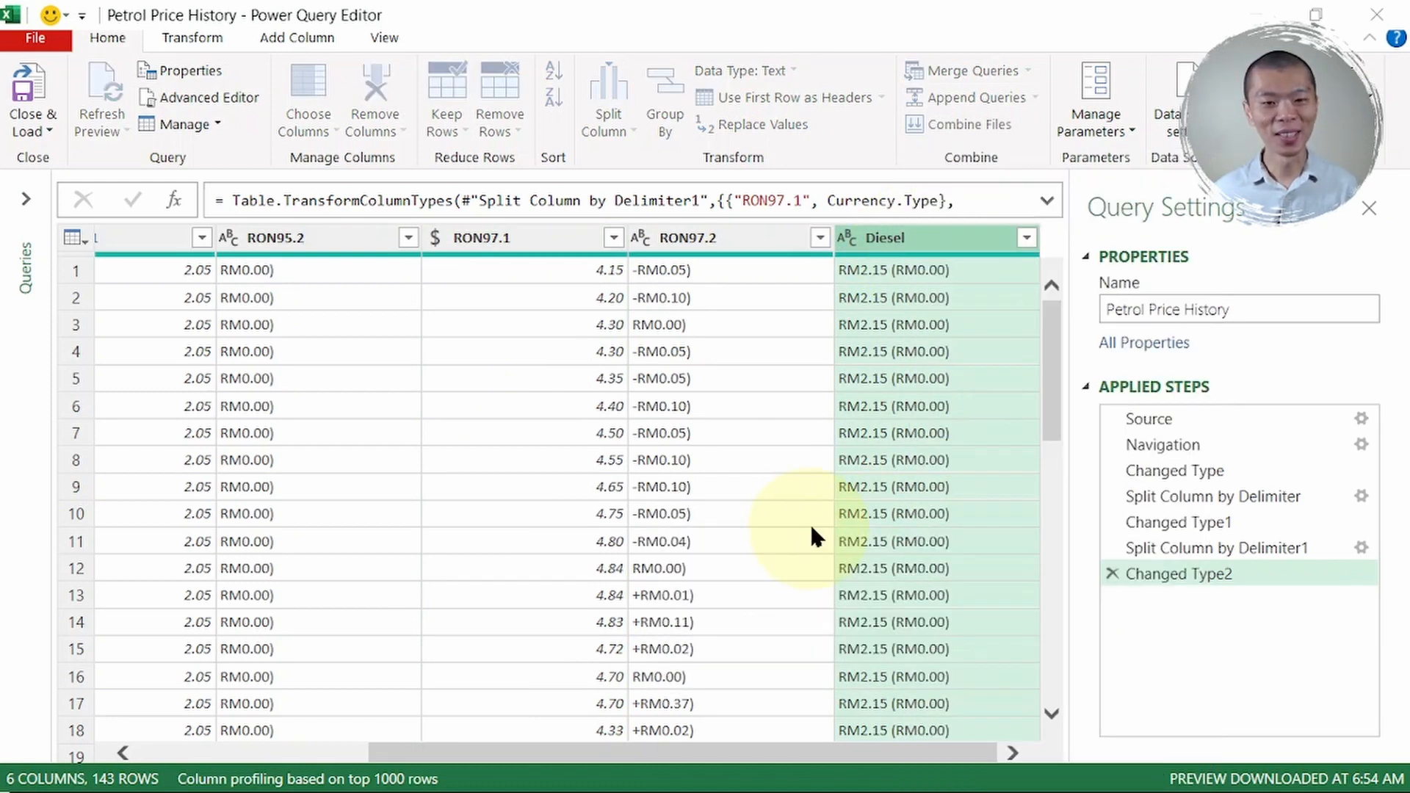
left_click(414, 246)
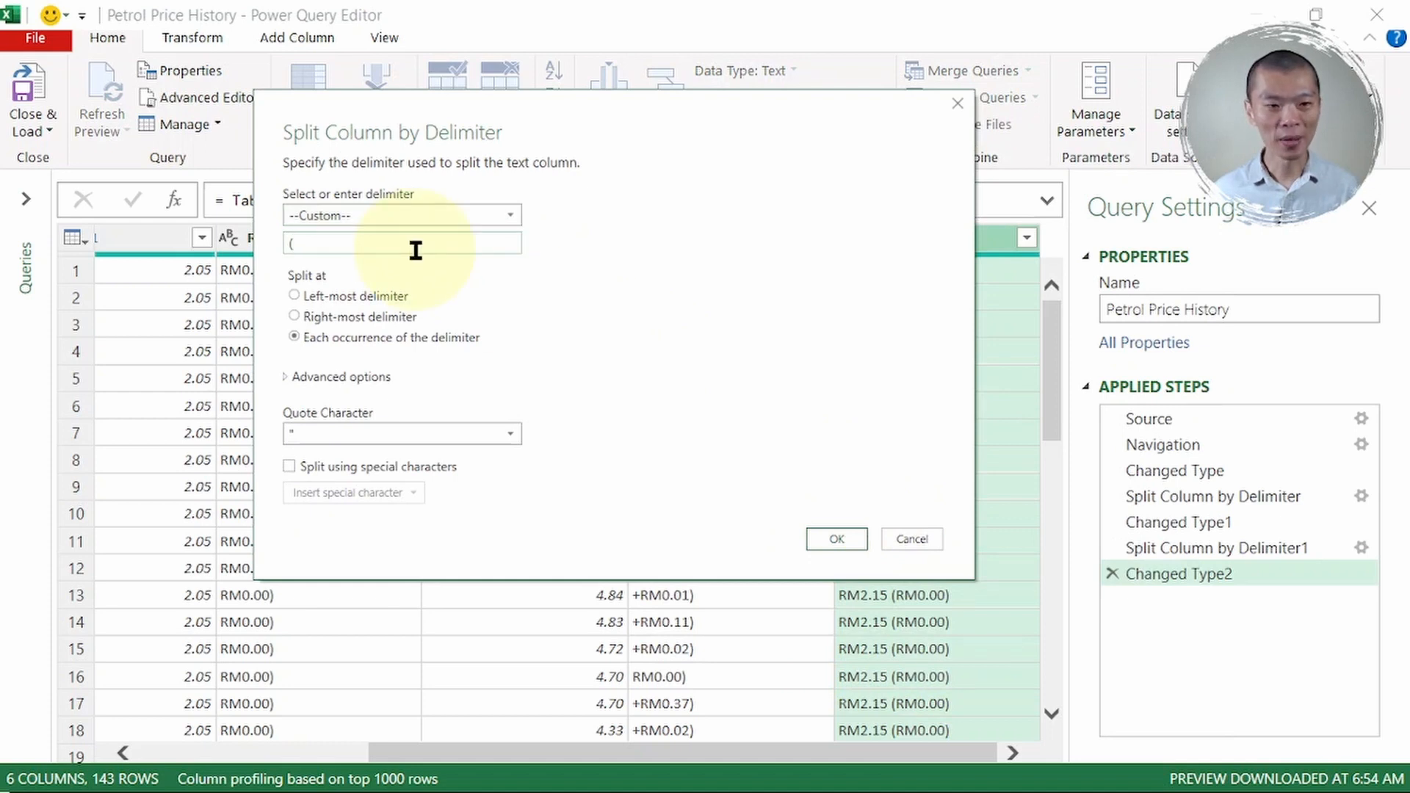
left_click(837, 539)
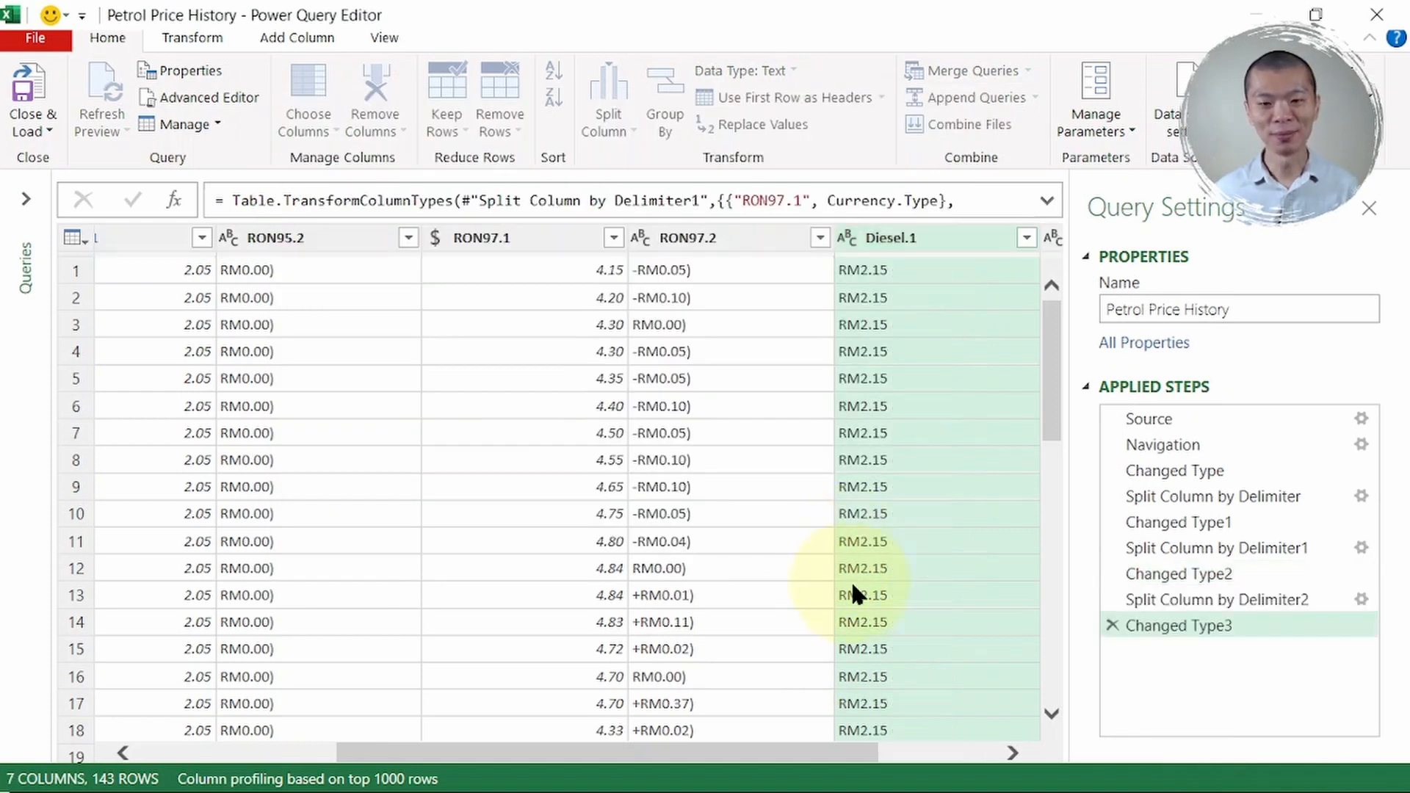
left_click_drag(806, 756, 488, 774)
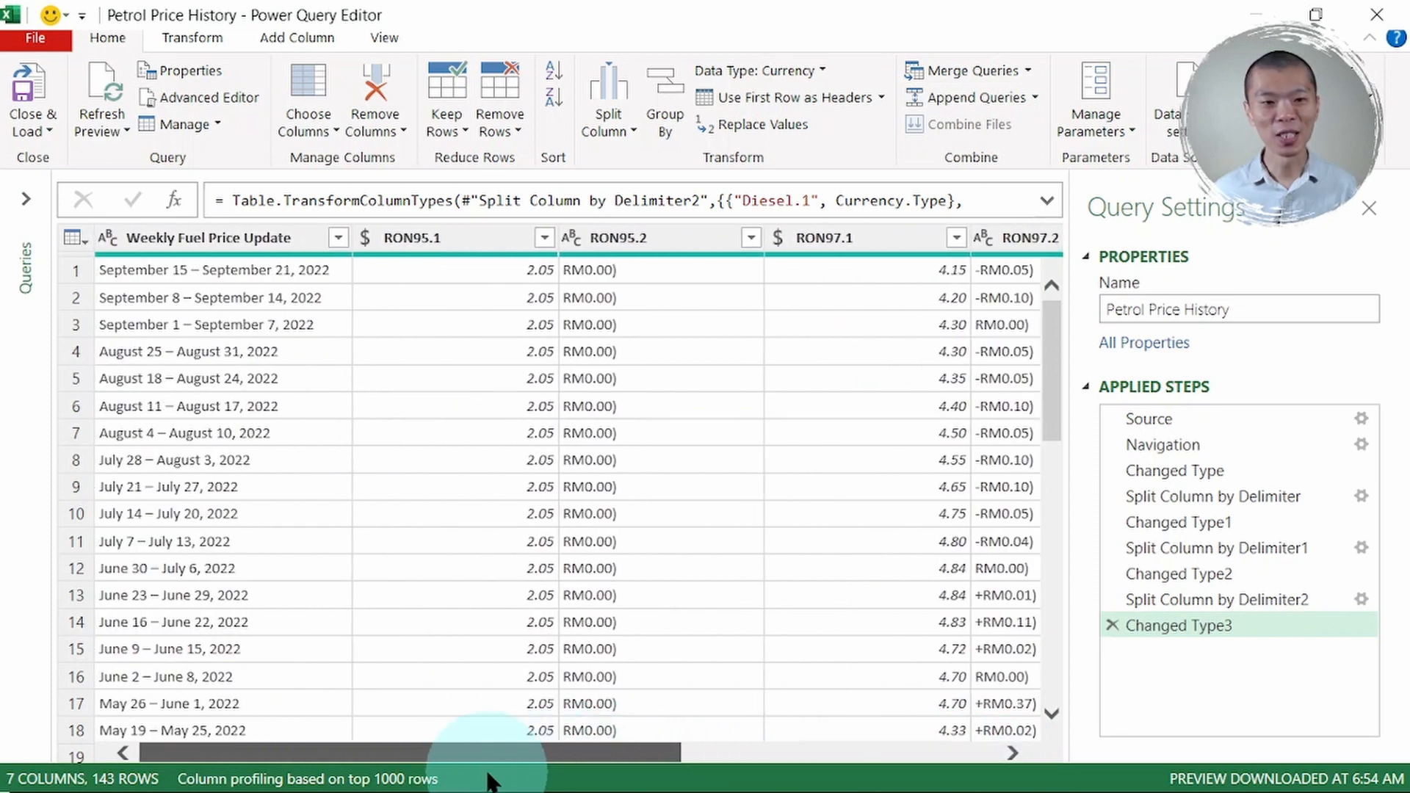
left_click(701, 329)
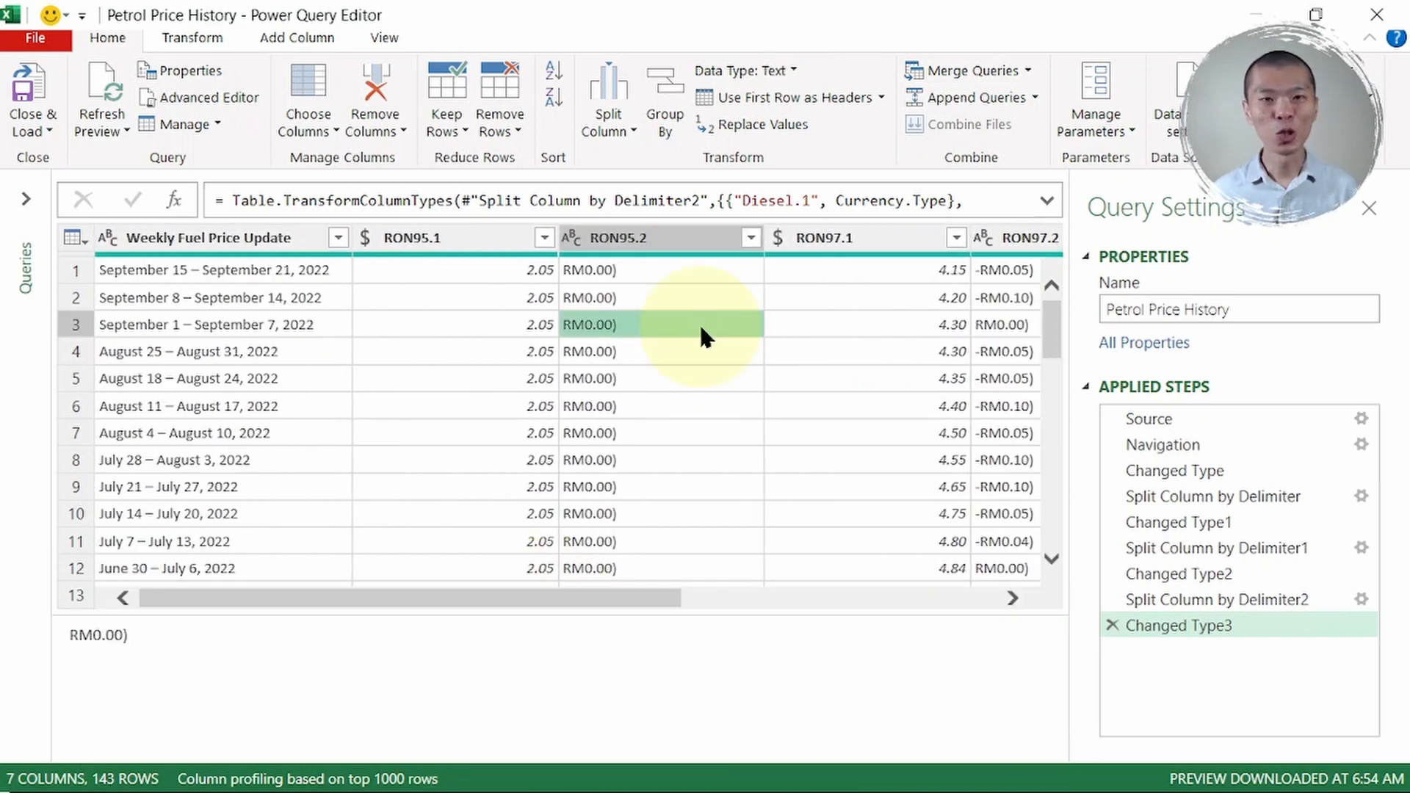
left_click(648, 233)
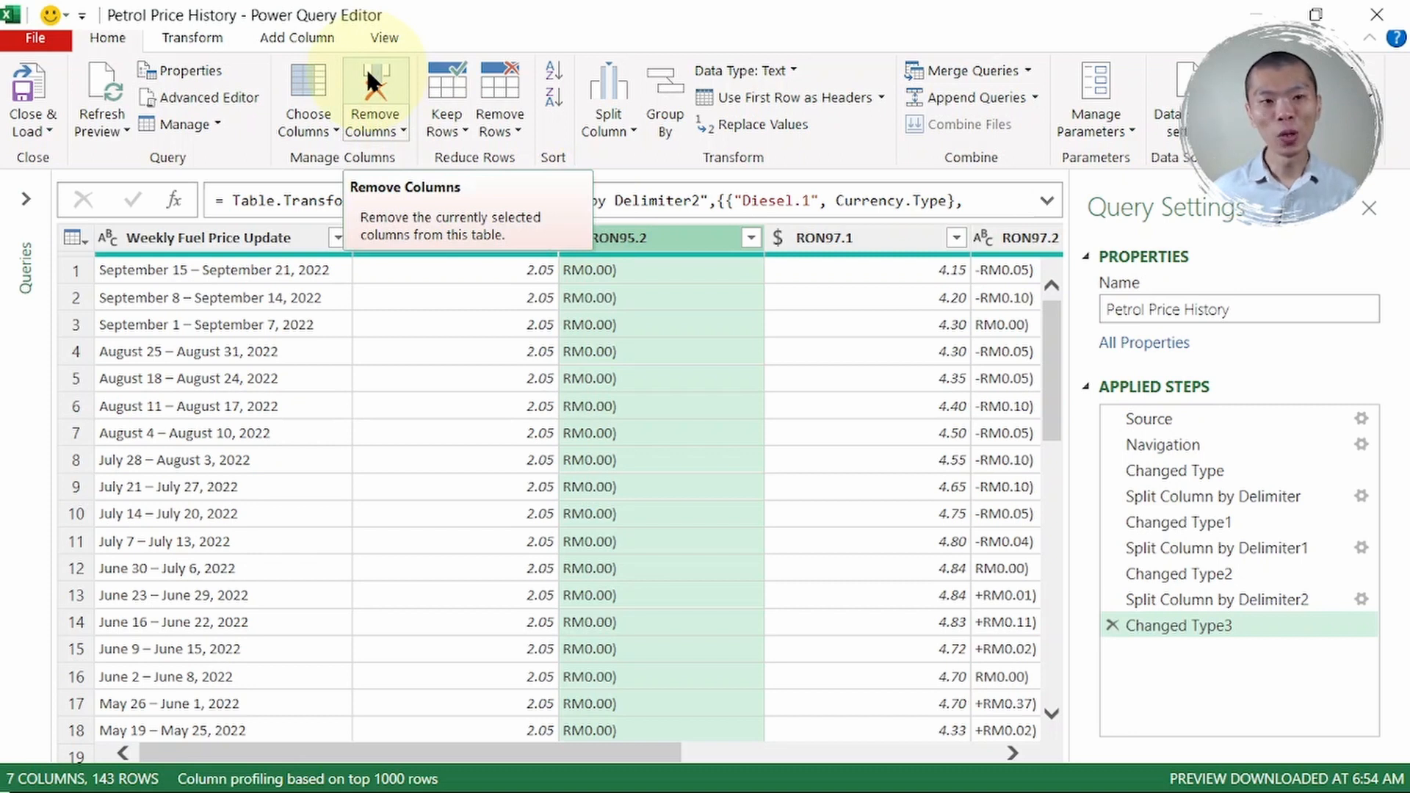
- Remove RON95.2, RON97.2 and Diesel.2 with Choose Columns, keeping the date and three price columns
left_click(309, 72)
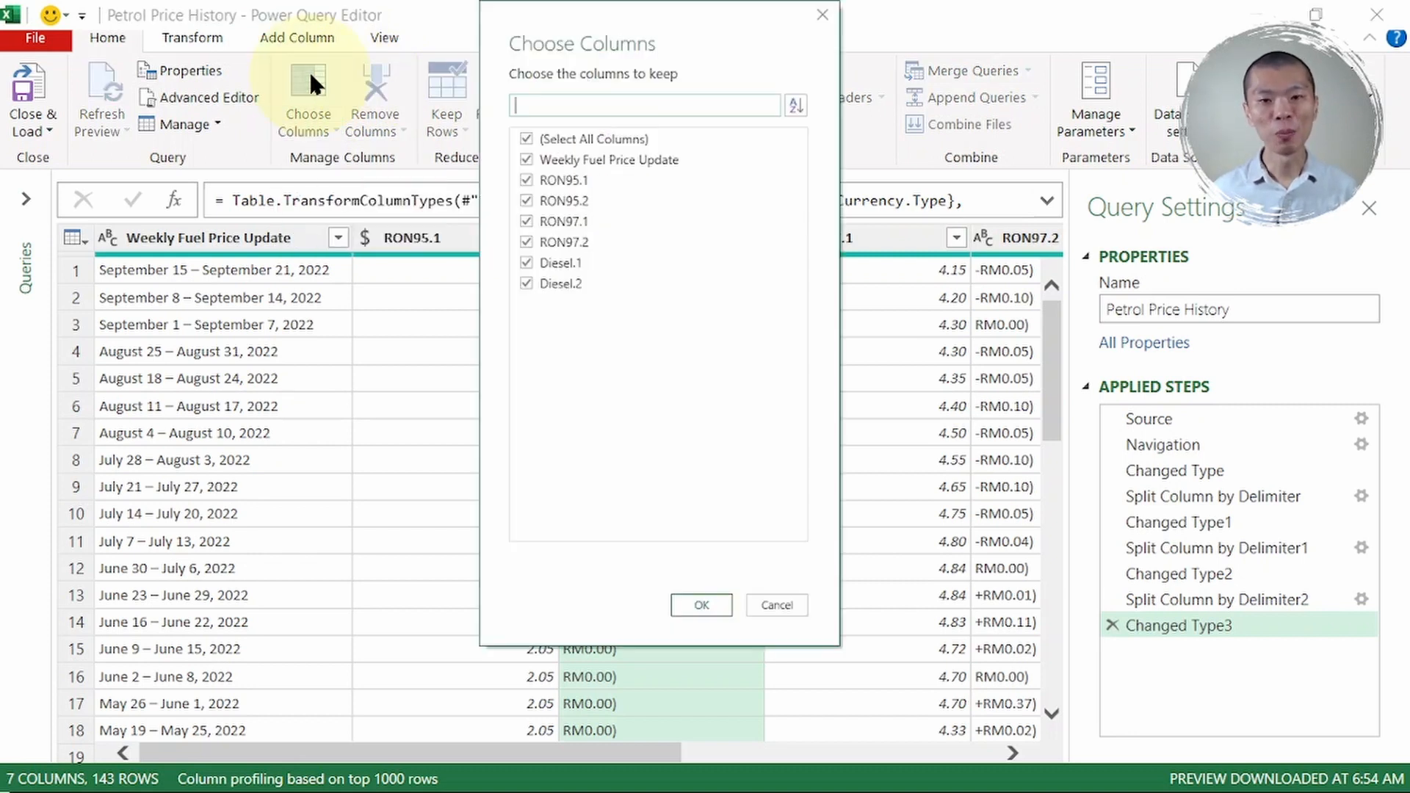
left_click(527, 201)
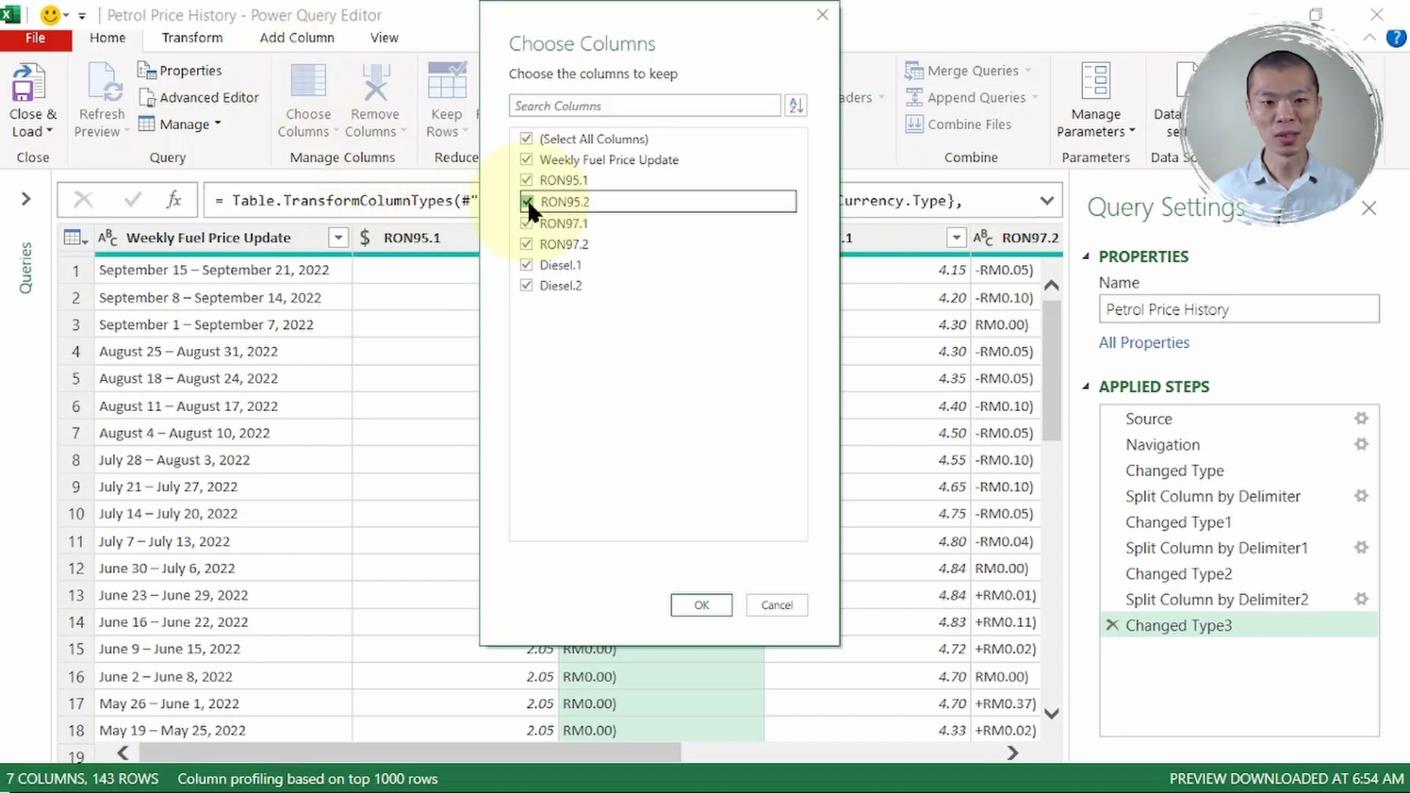
left_click(526, 244)
left_click(527, 284)
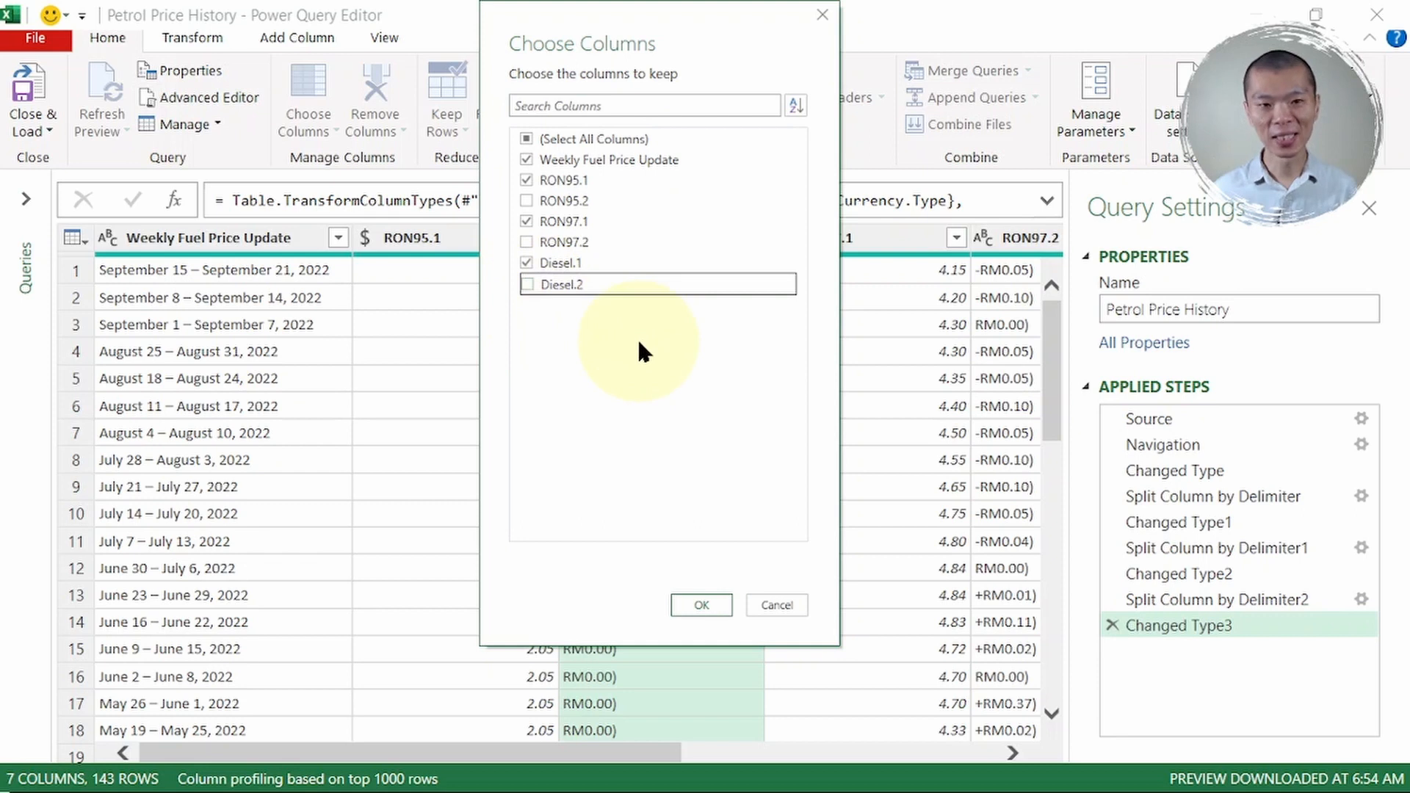
left_click(698, 603)
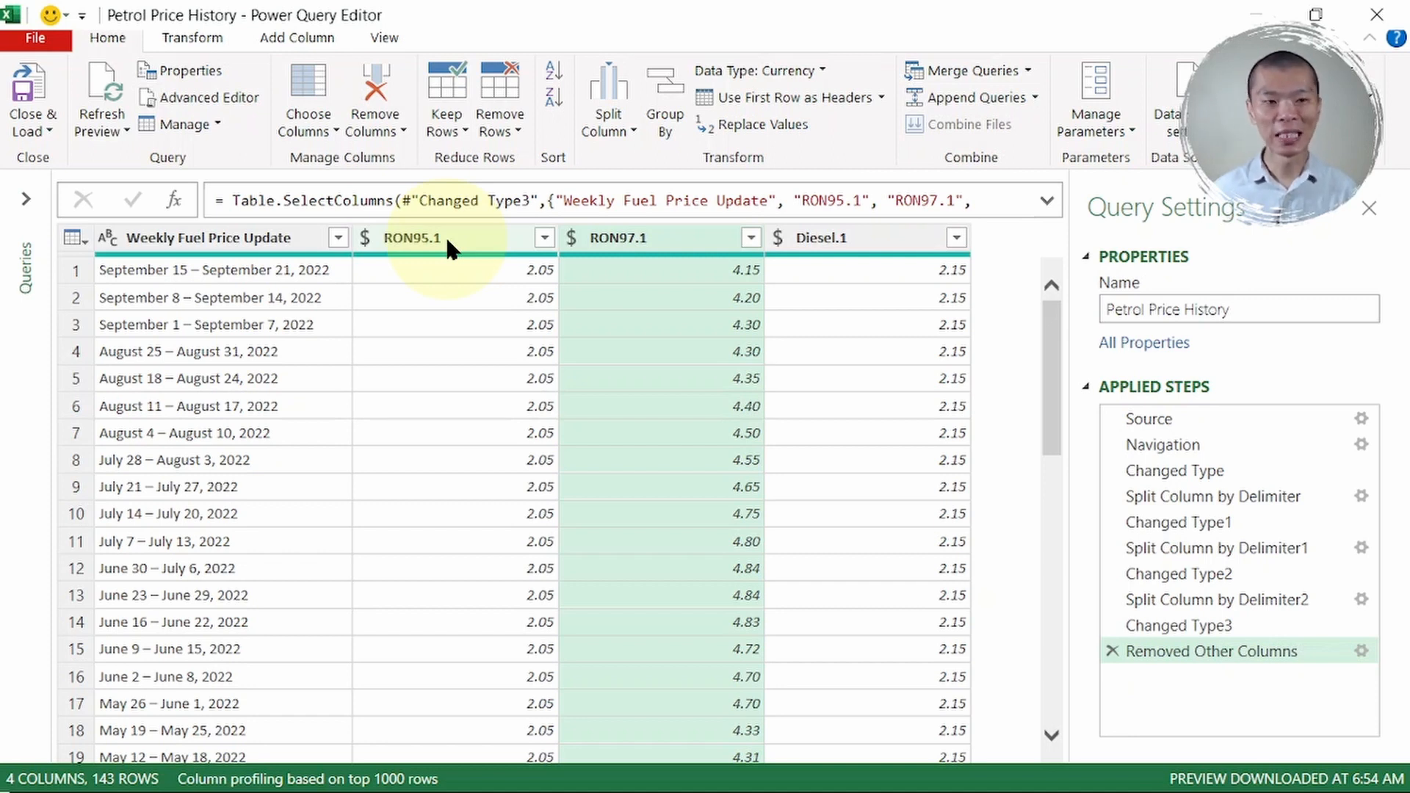
- On Add Column, select the Weekly Fuel Price Update column and open the Column From Examples options
left_click(251, 321)
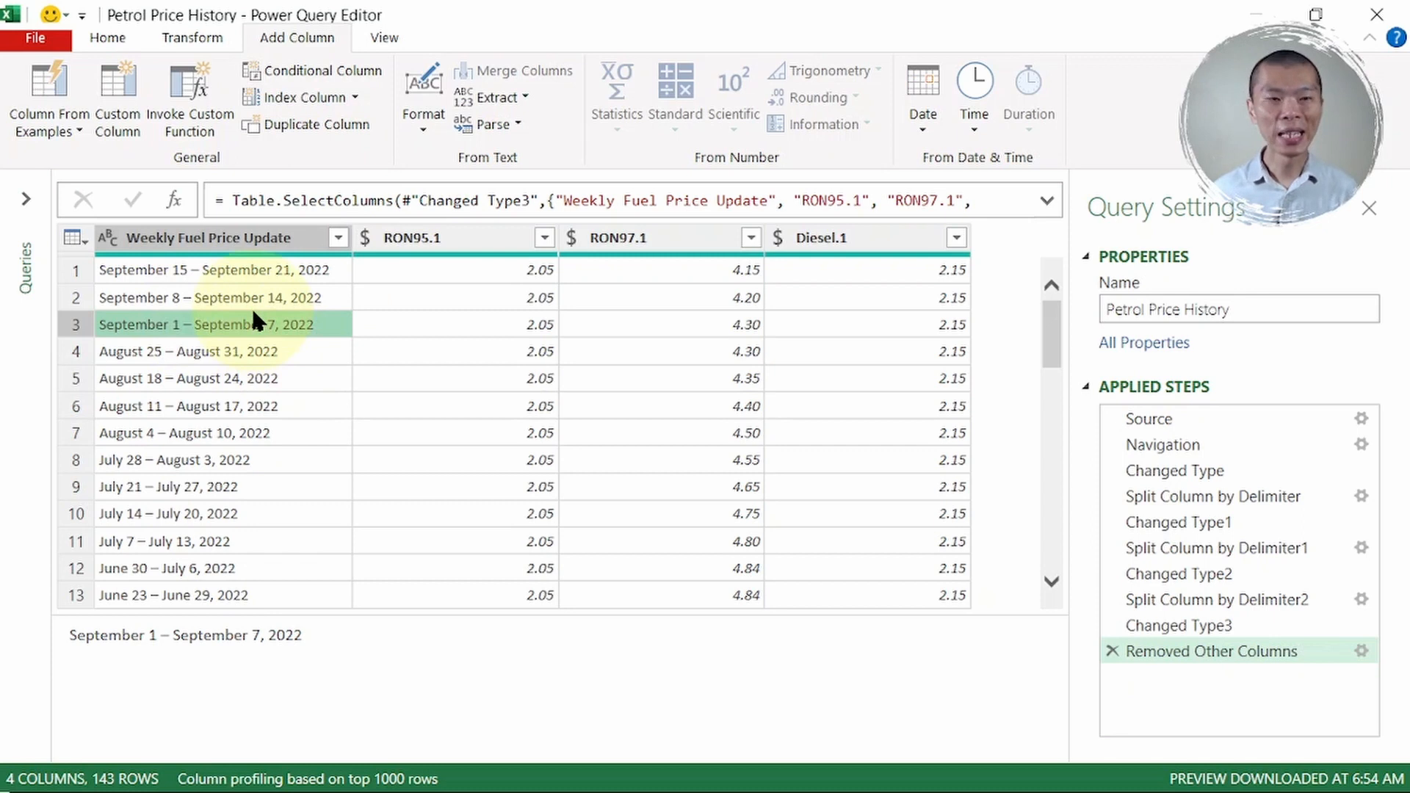
left_click(131, 271)
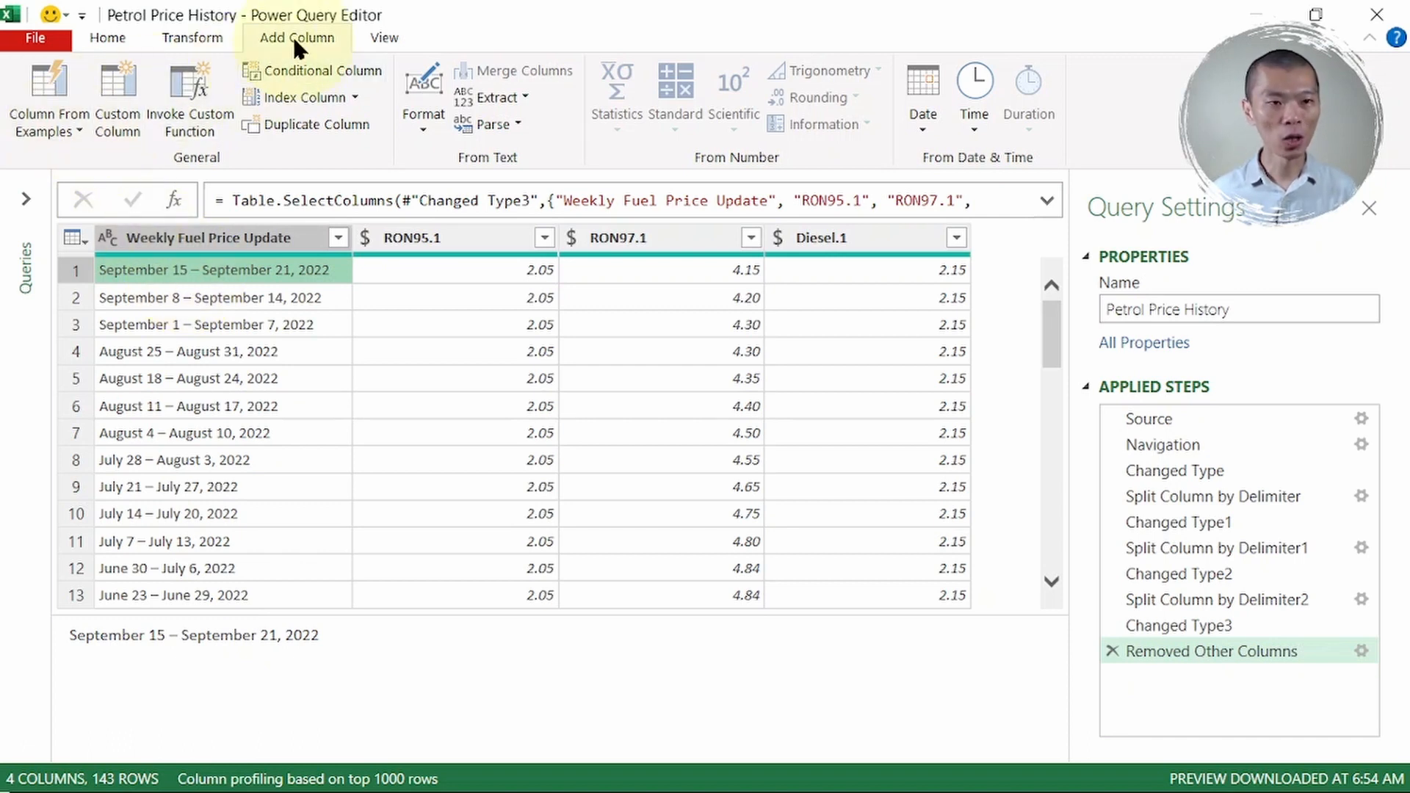
left_click(55, 129)
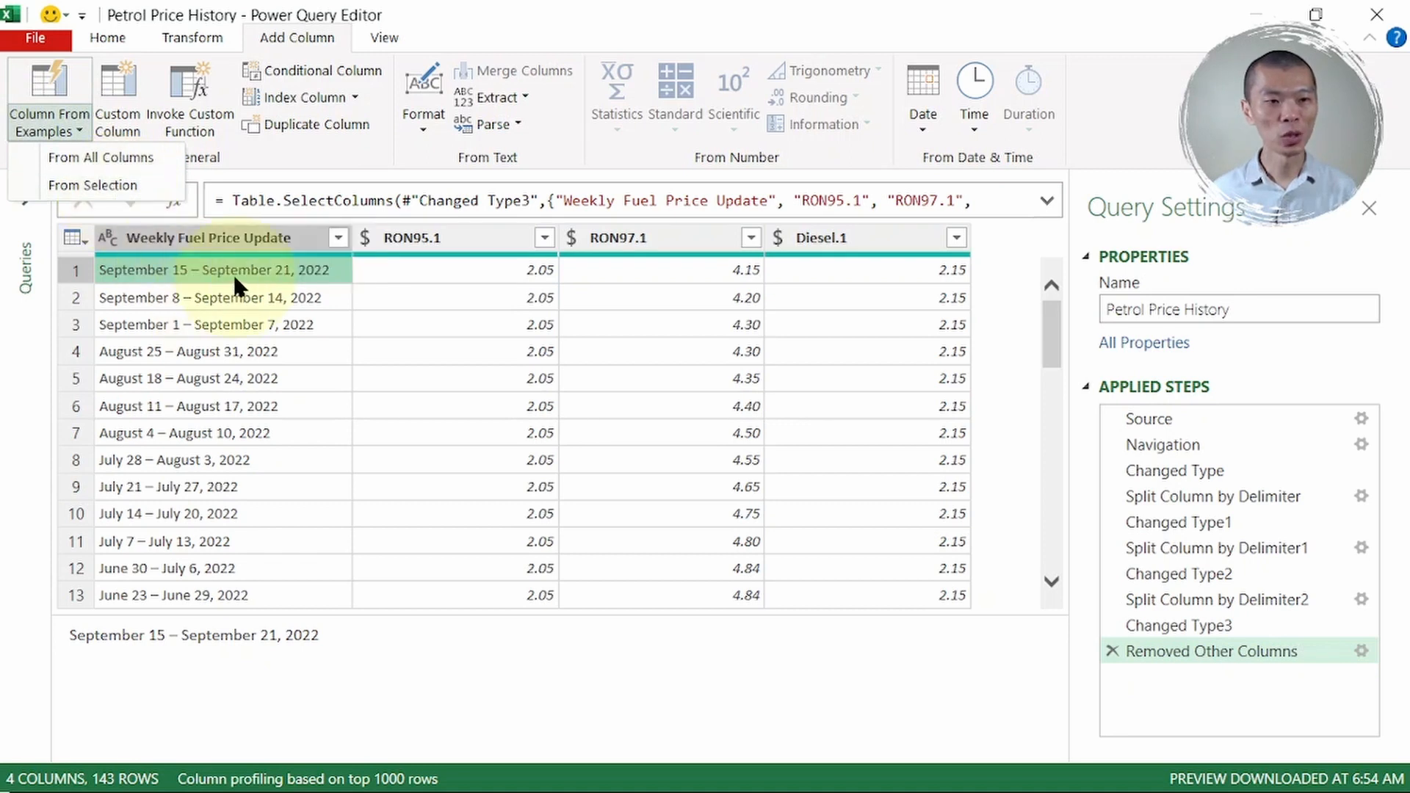
left_click(224, 244)
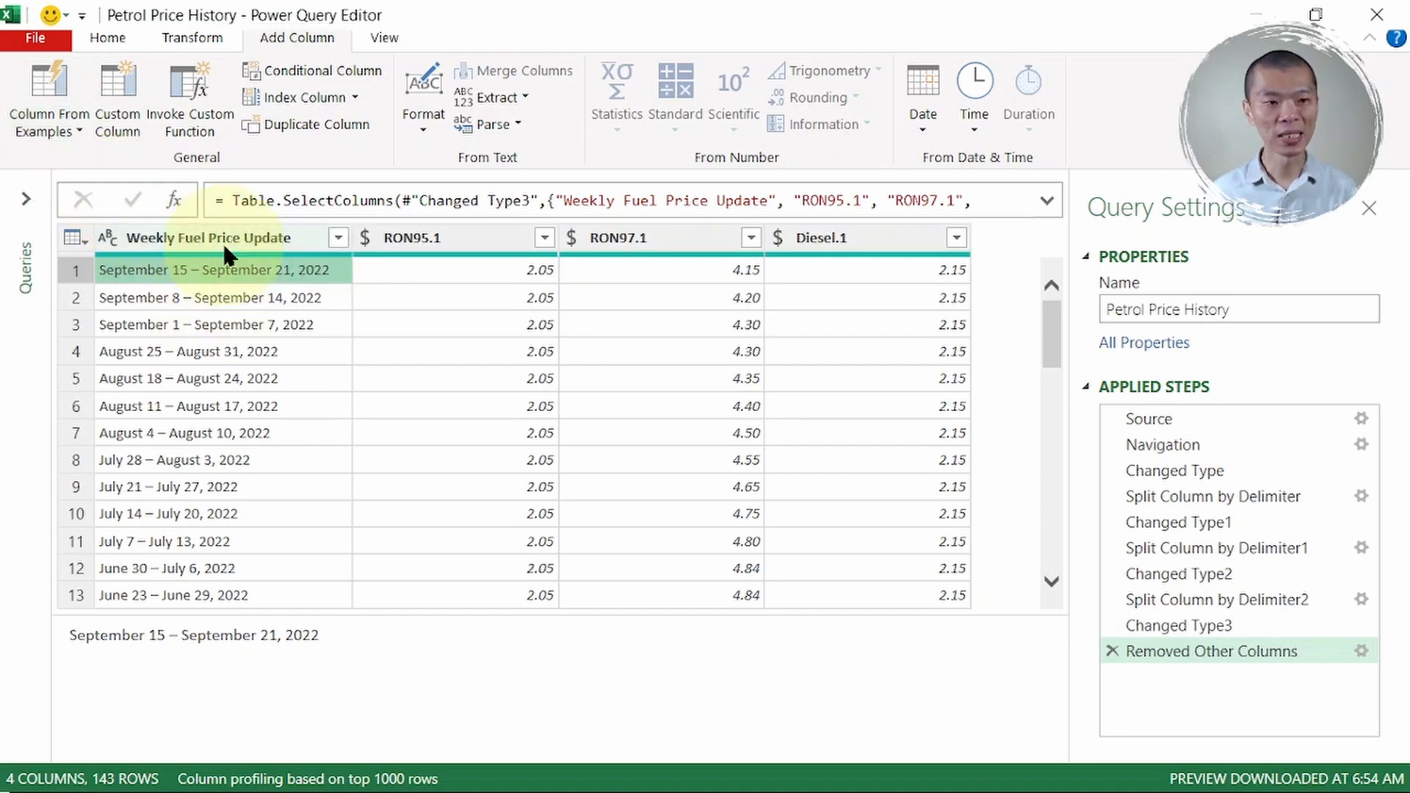
left_click(224, 244)
left_click(60, 130)
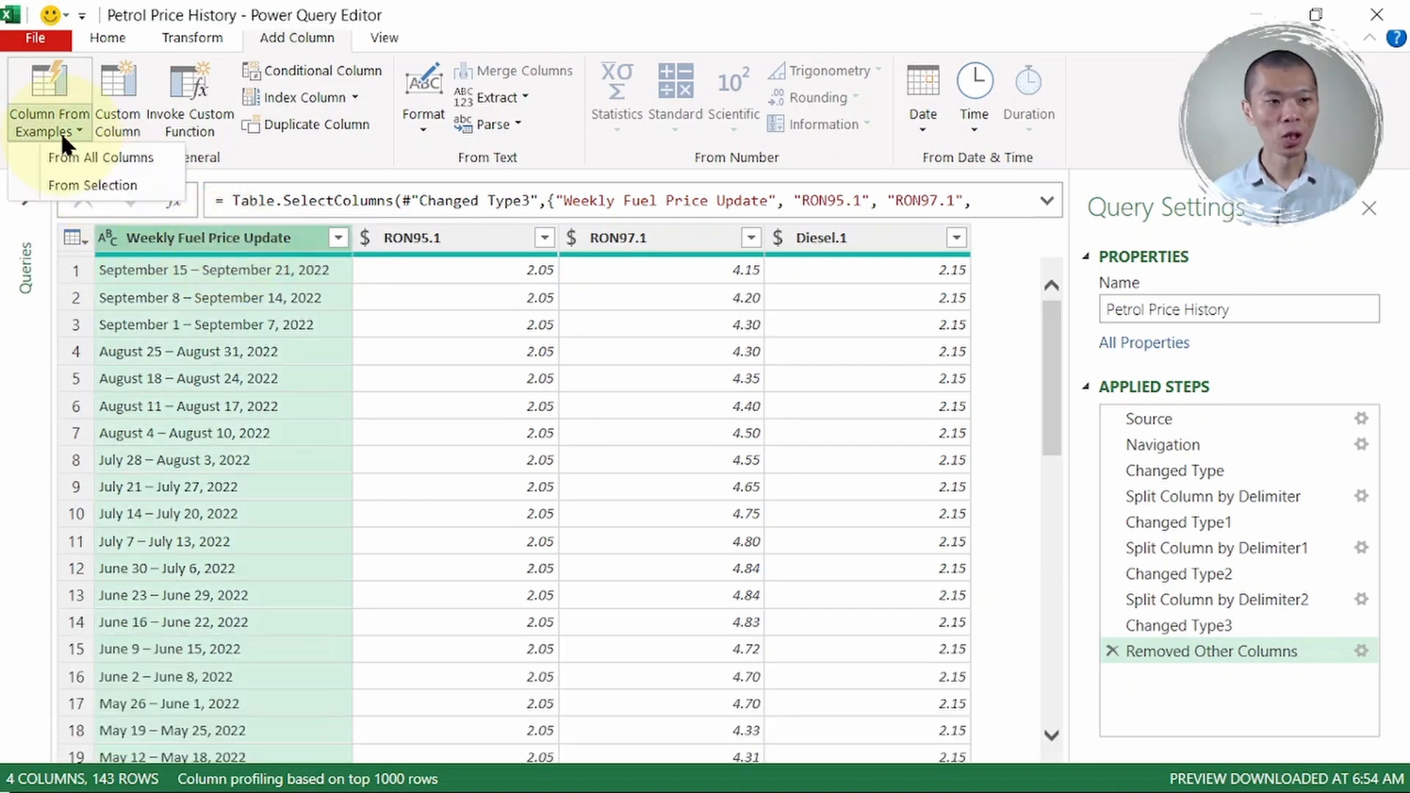
- Build a column from the selection by entering the example year 2022, then confirm it
left_click(68, 188)
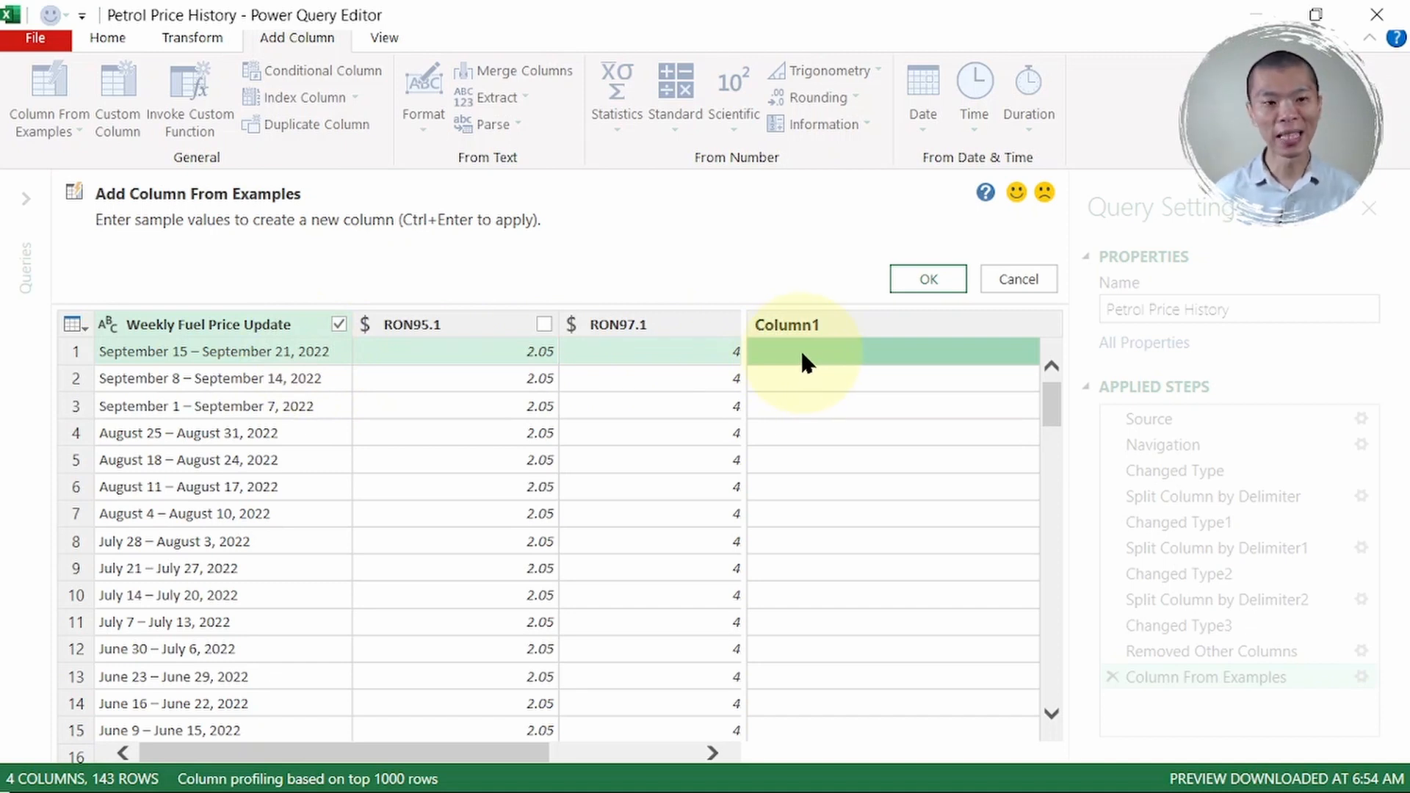
type("2022")
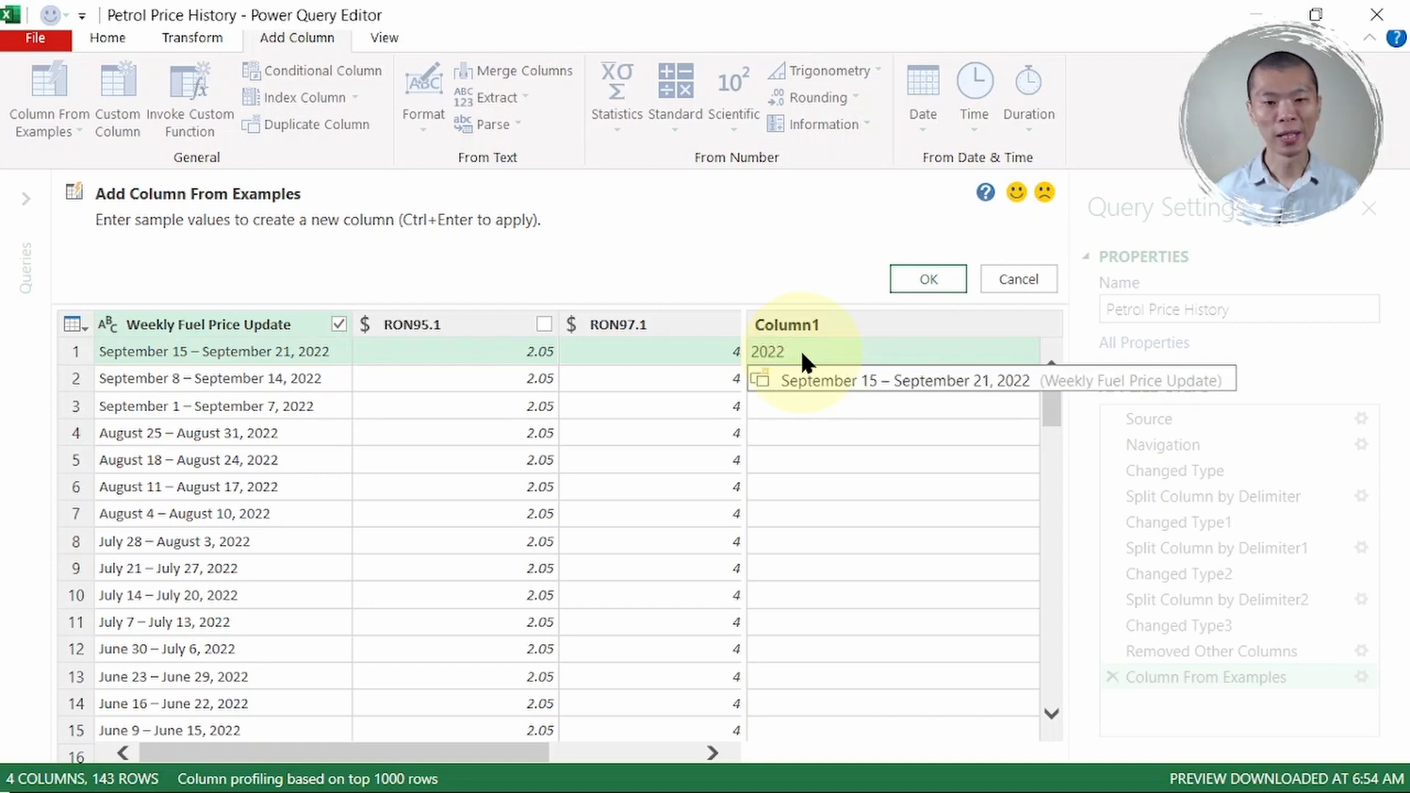
key("Return")
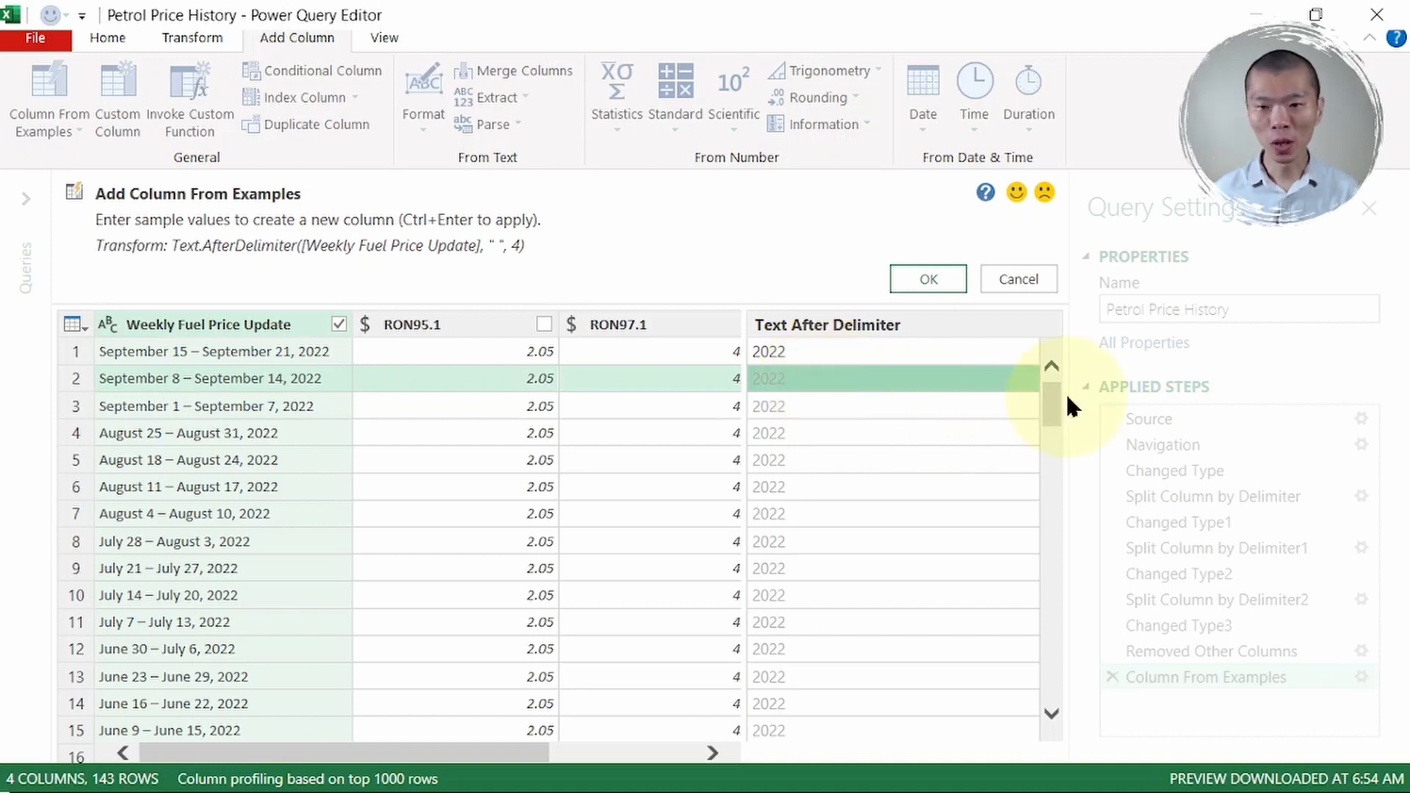
left_click_drag(1050, 402, 1043, 584)
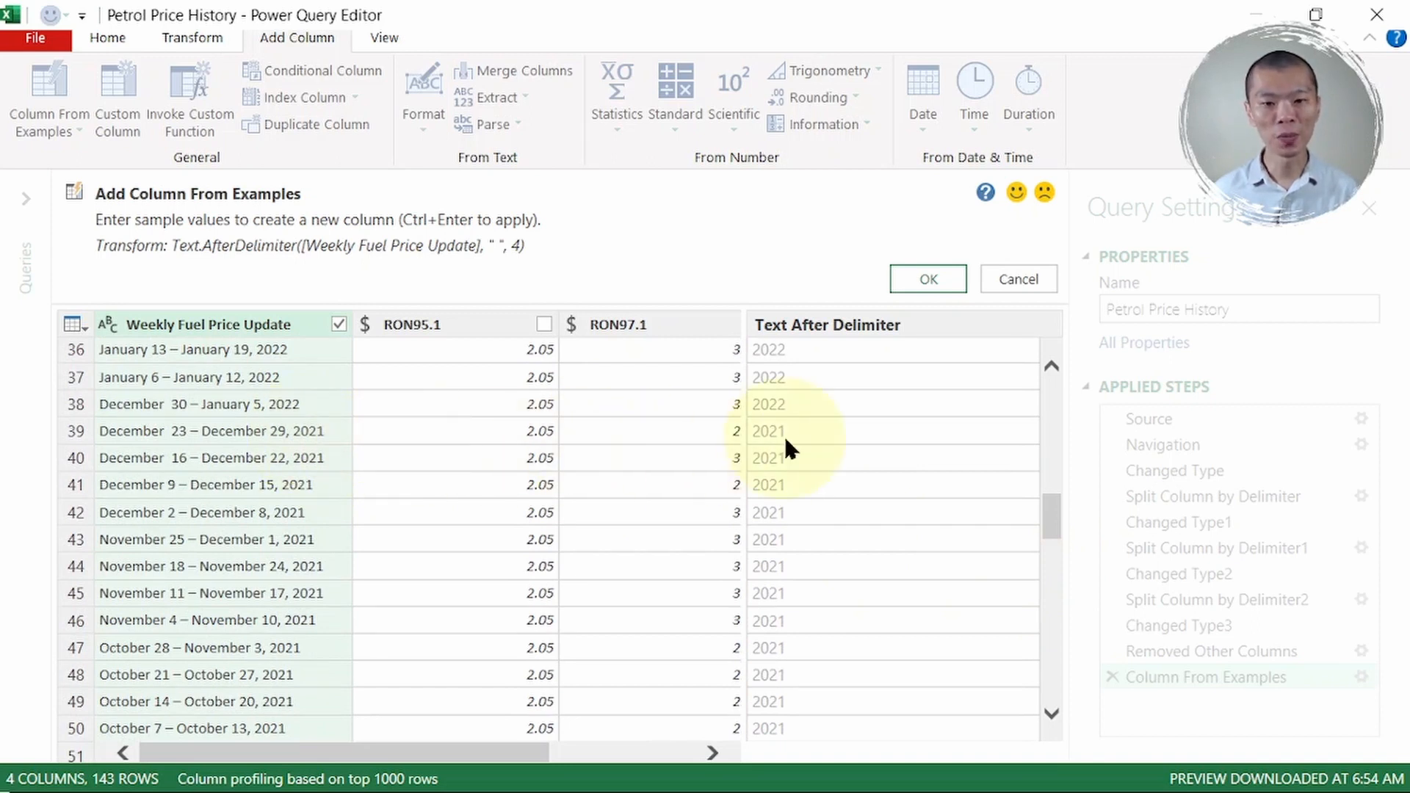
left_click_drag(1050, 518, 1052, 699)
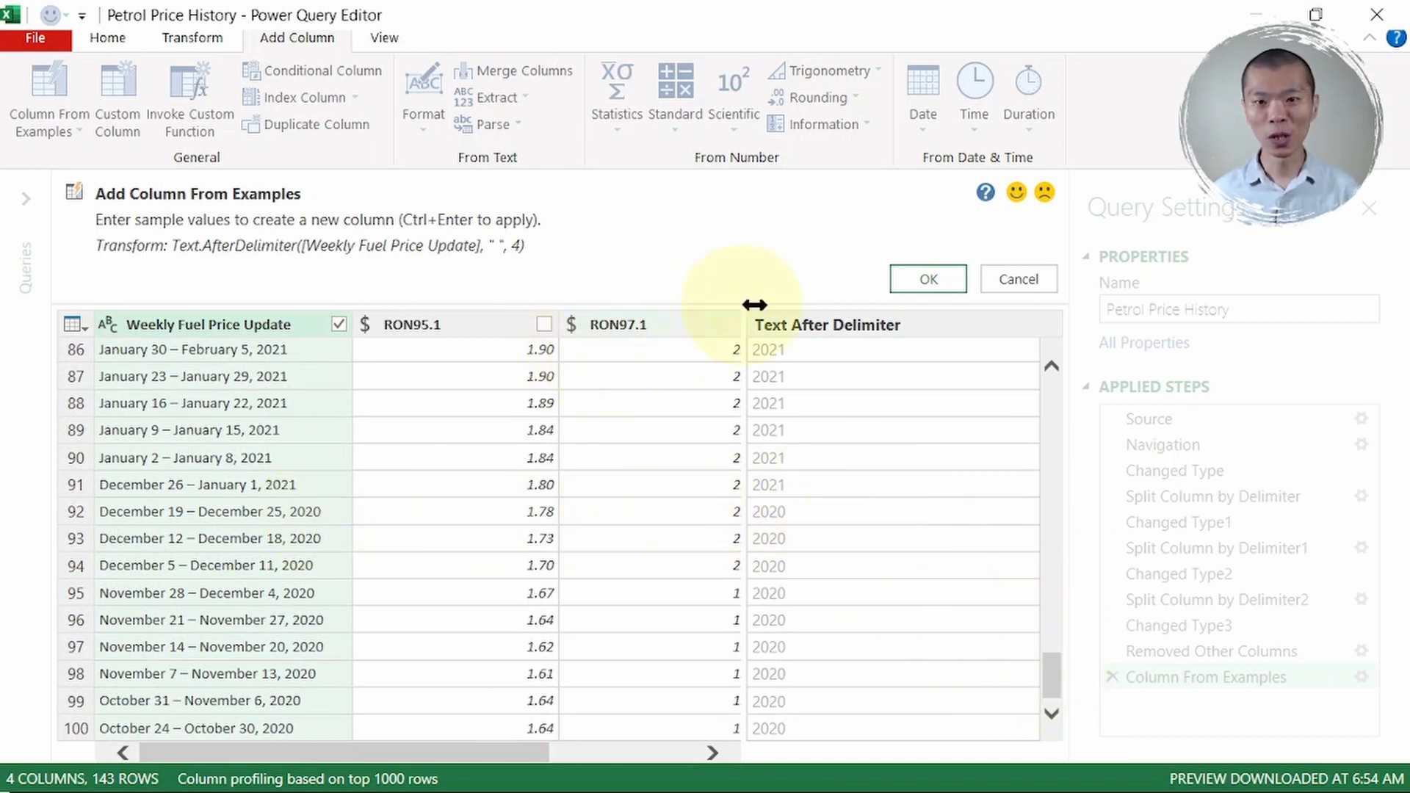
left_click(909, 279)
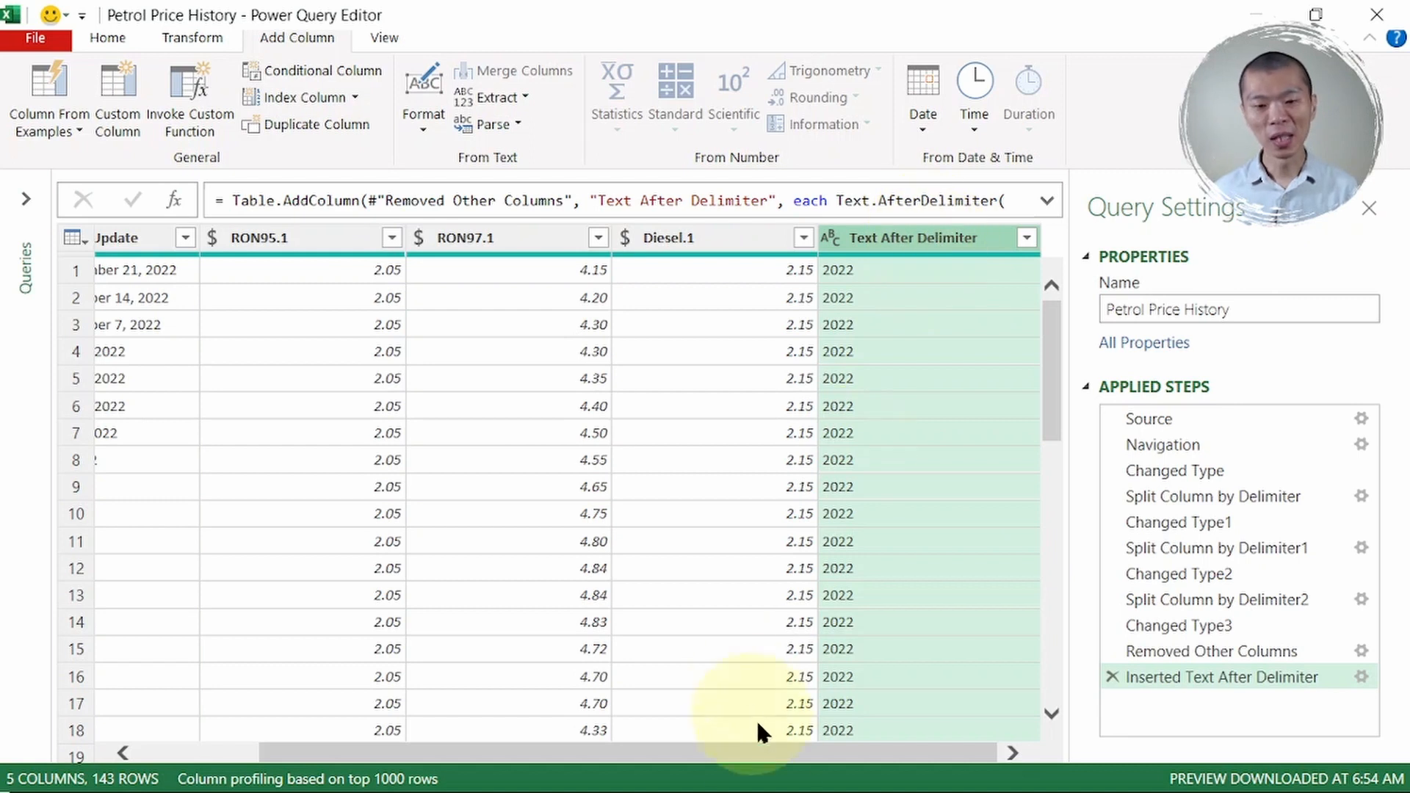
- Inspect the first date range to find its dash separator, then select the Weekly Fuel Price Update column
left_click_drag(749, 752, 502, 754)
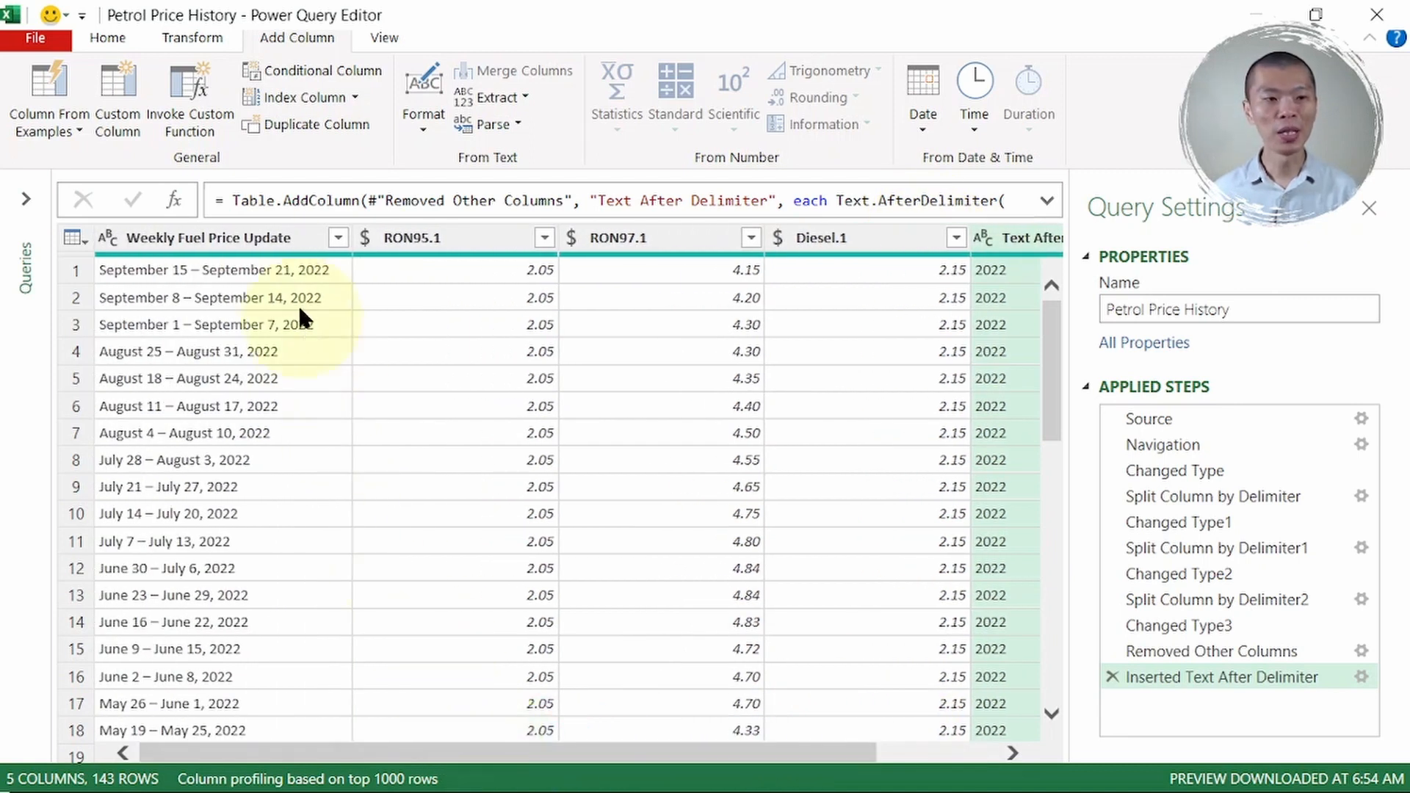
left_click(272, 242)
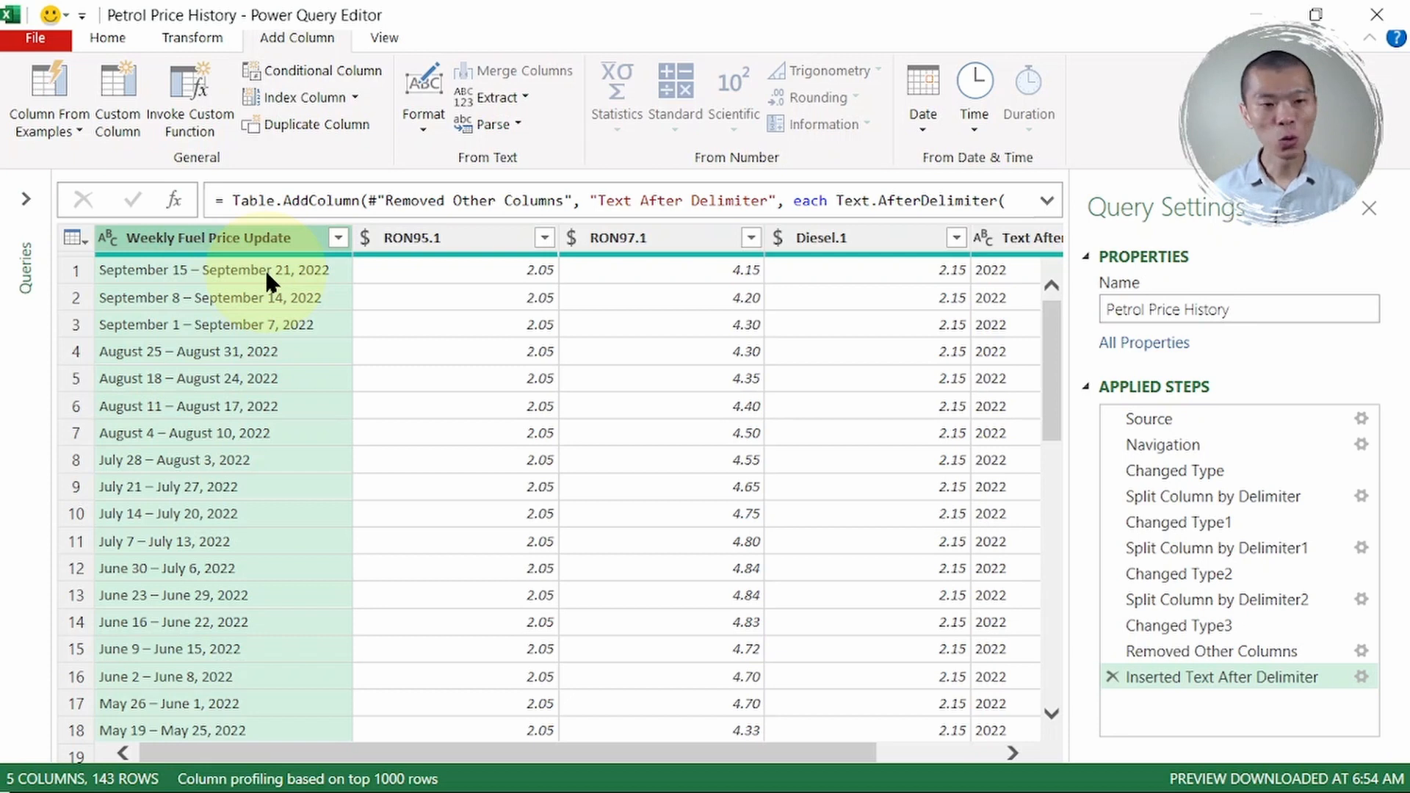
left_click(266, 271)
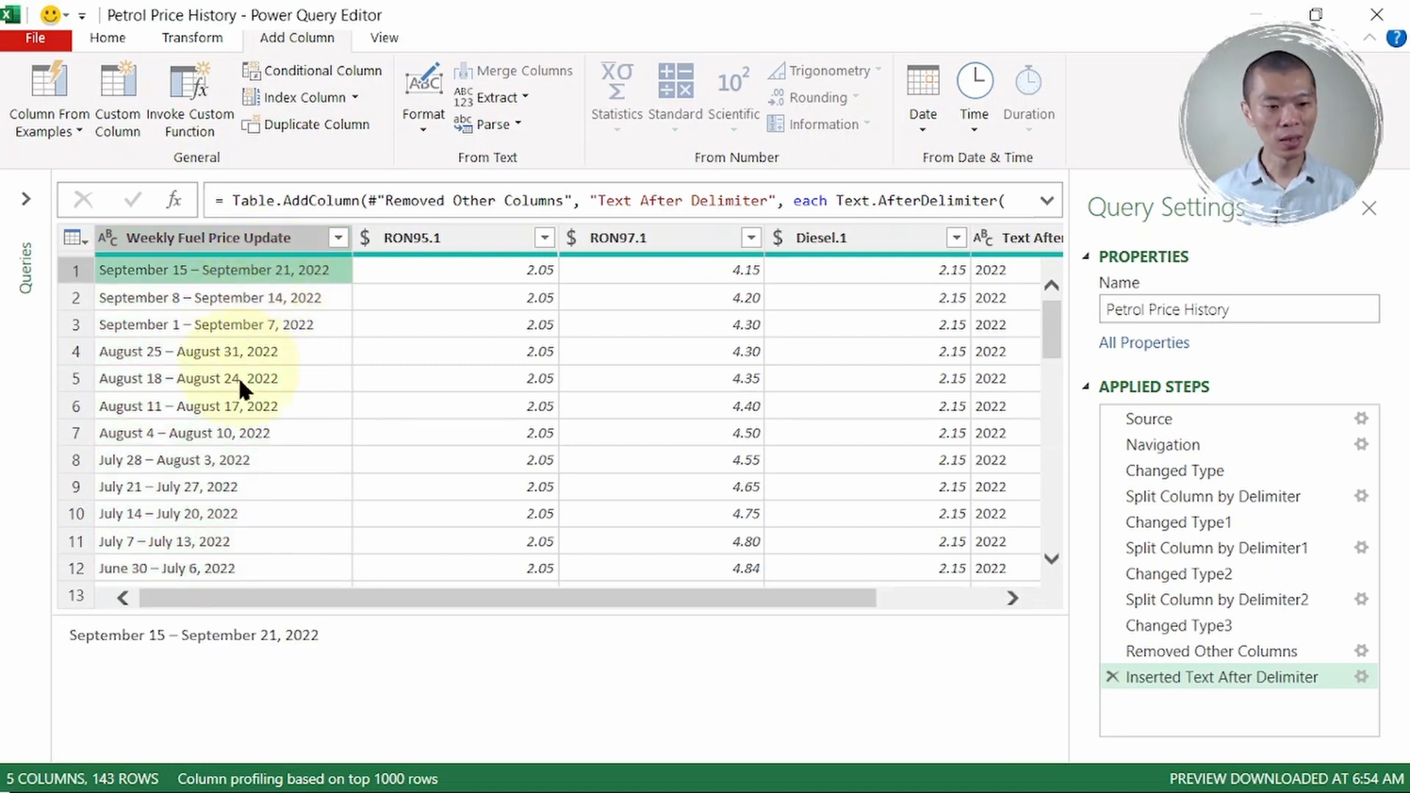
double_click(174, 633)
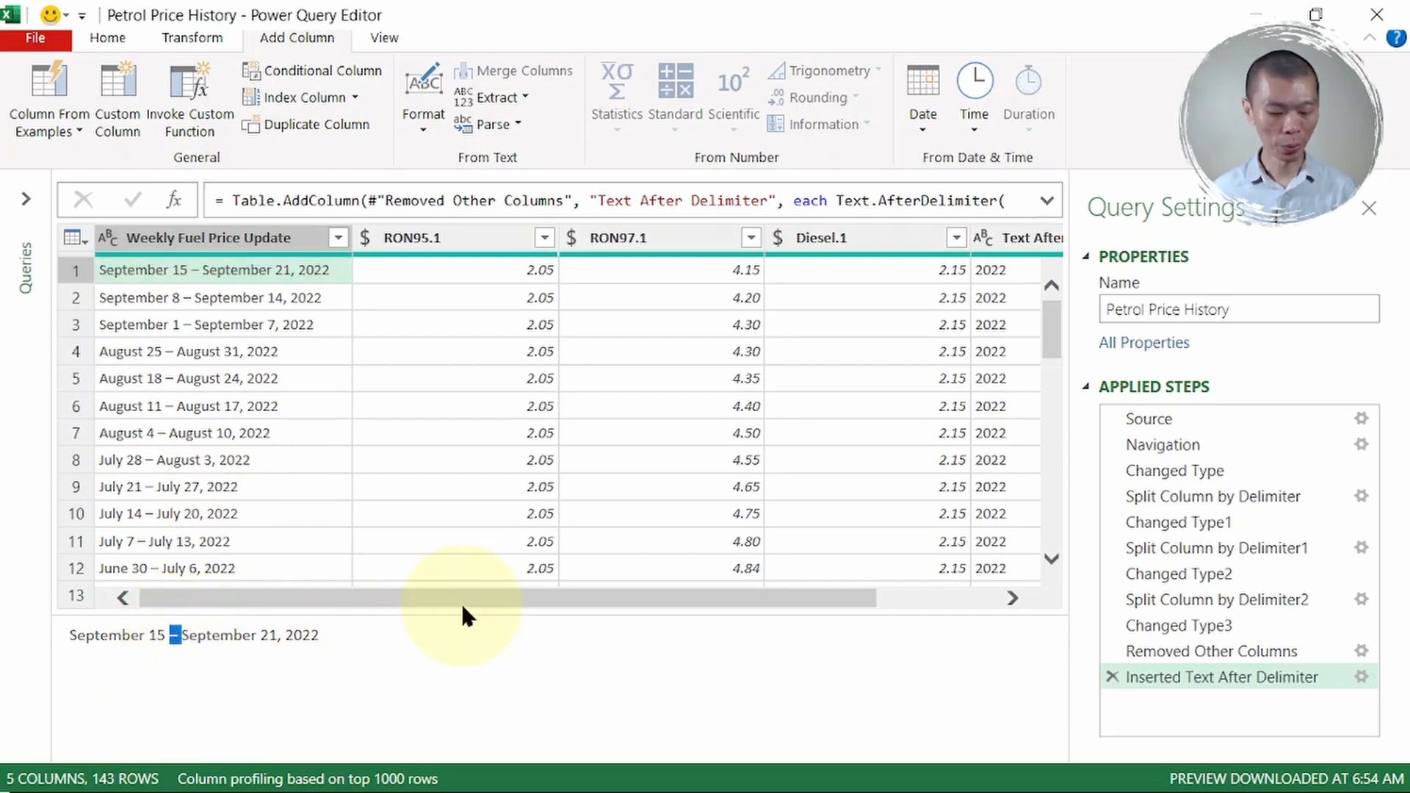
left_click(275, 238)
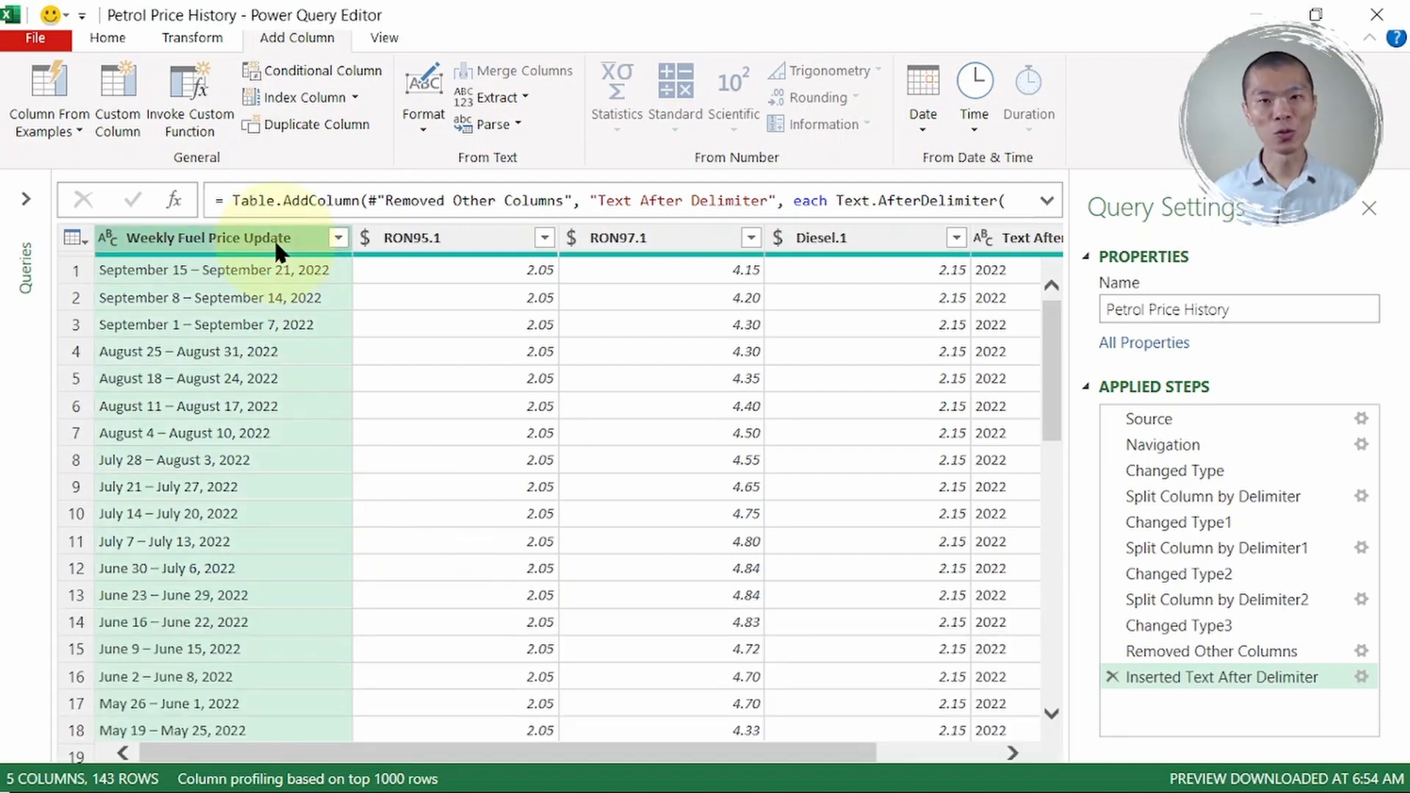
- Split Weekly Fuel Price Update by the custom delimiter '–' into .1 and .2 columns
right_click(274, 238)
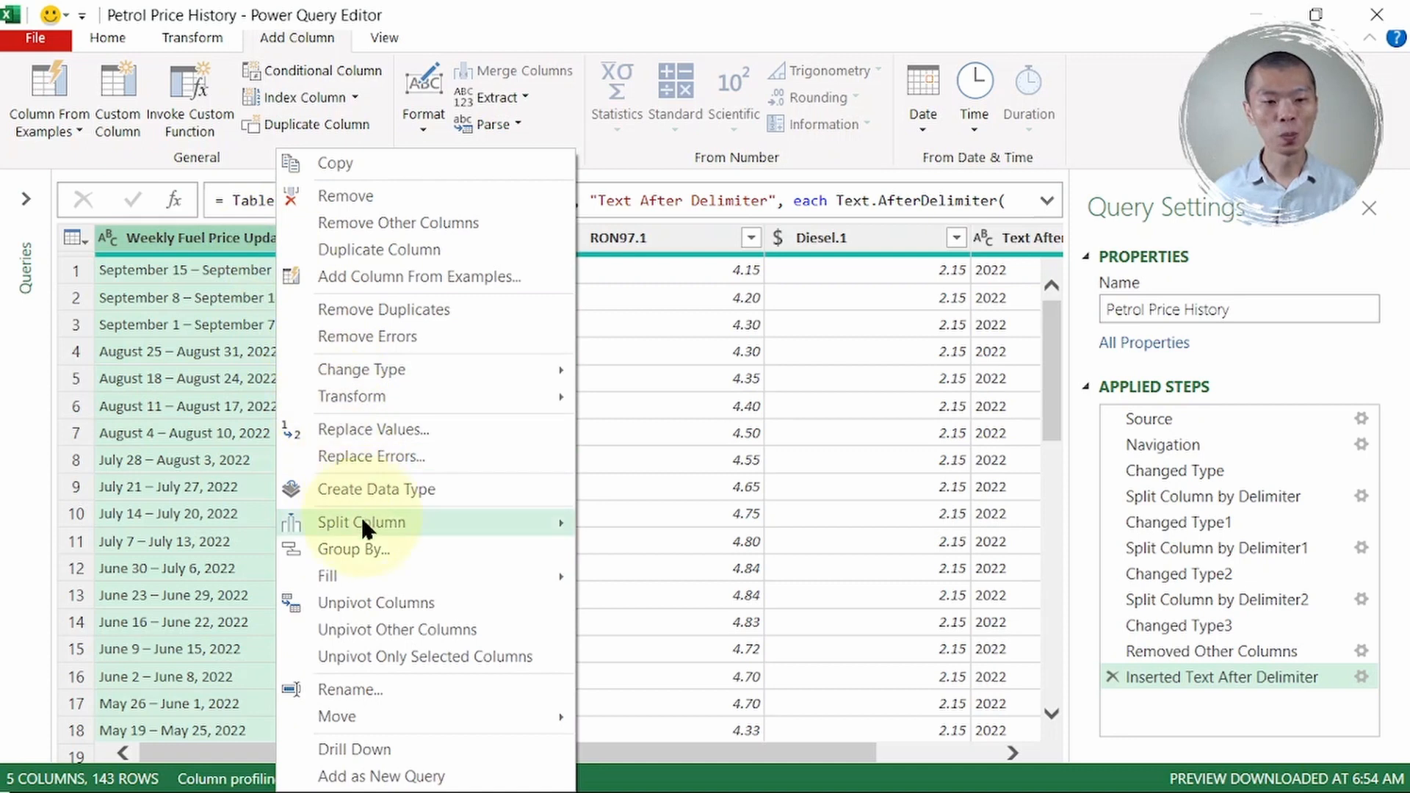
mouse_move(360, 517)
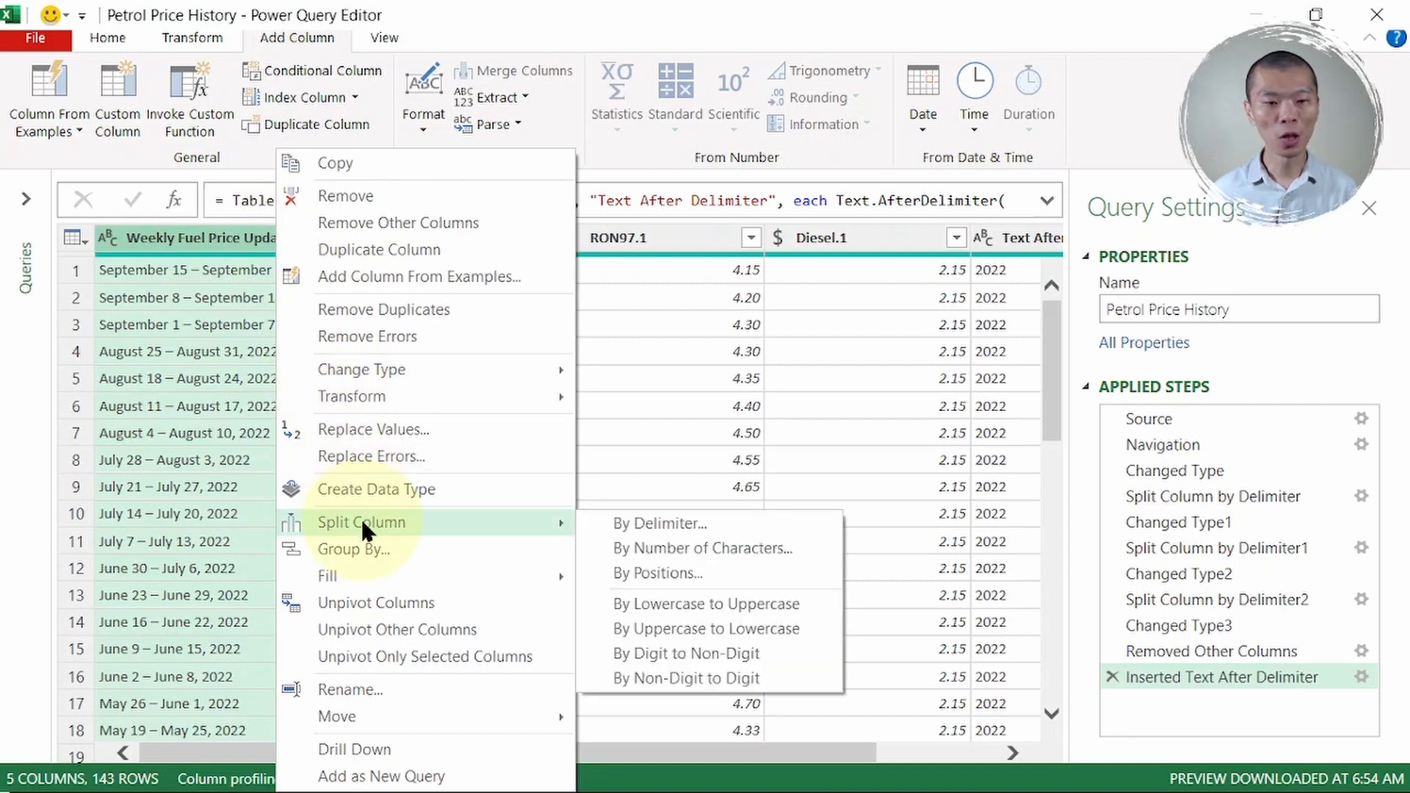
left_click(649, 521)
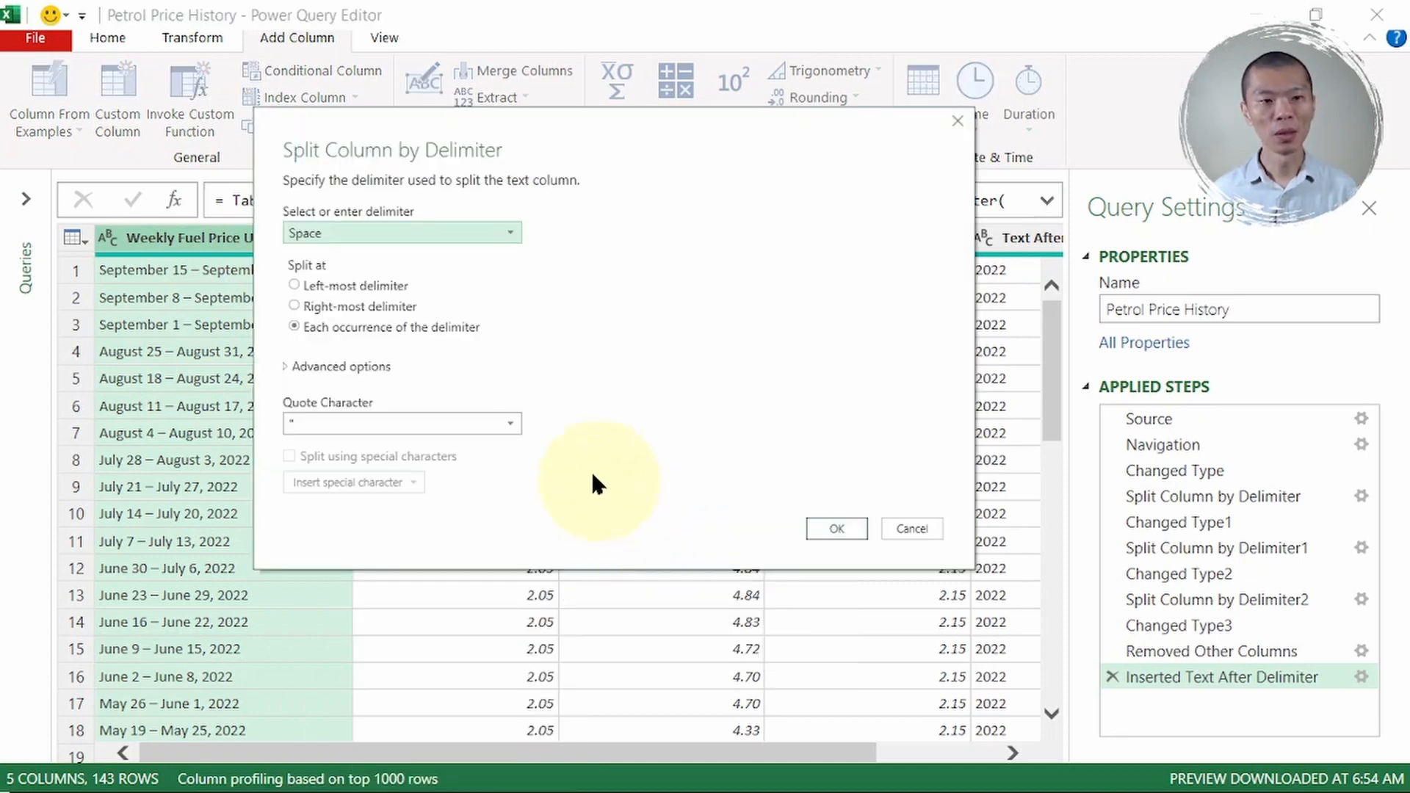
left_click(402, 229)
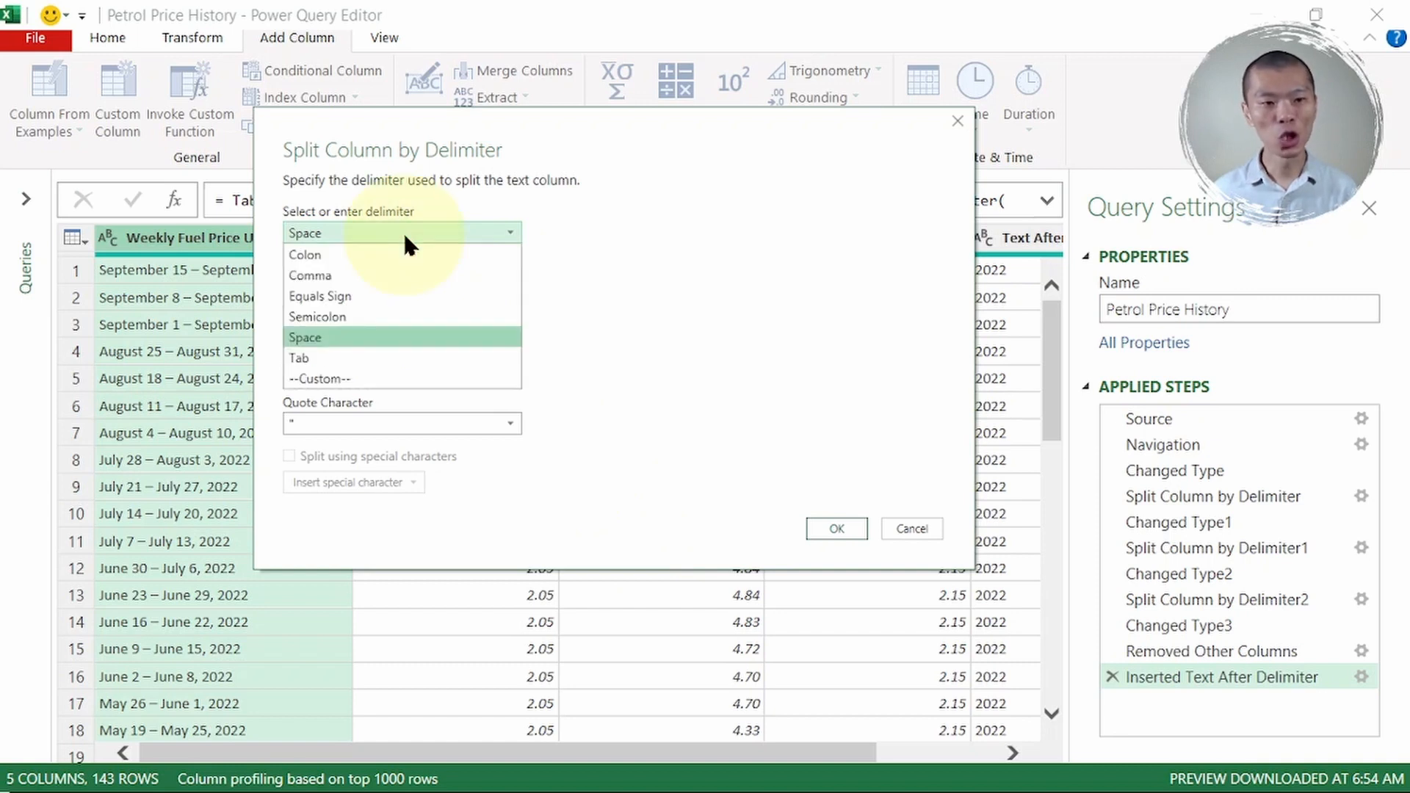
left_click(382, 377)
left_click(363, 260)
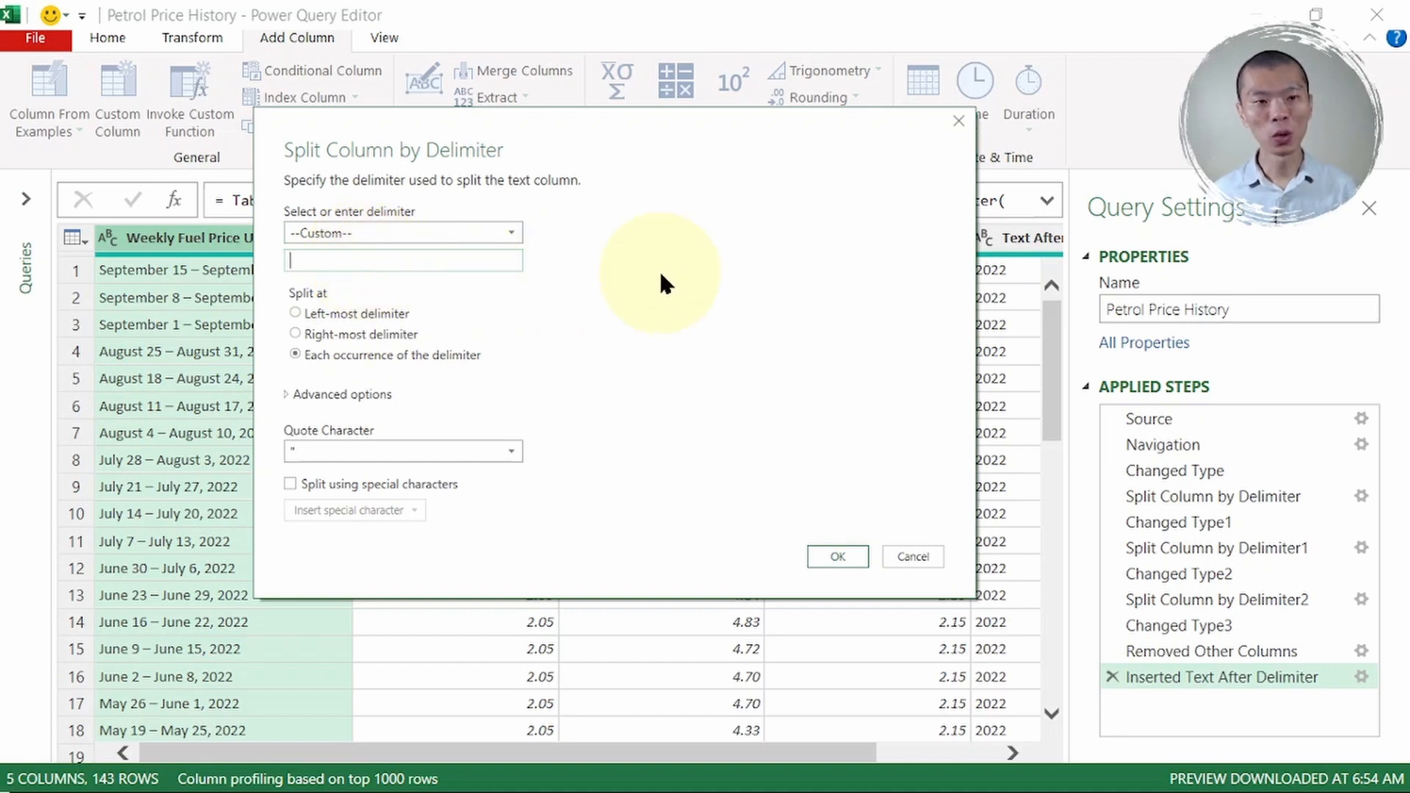
type("–")
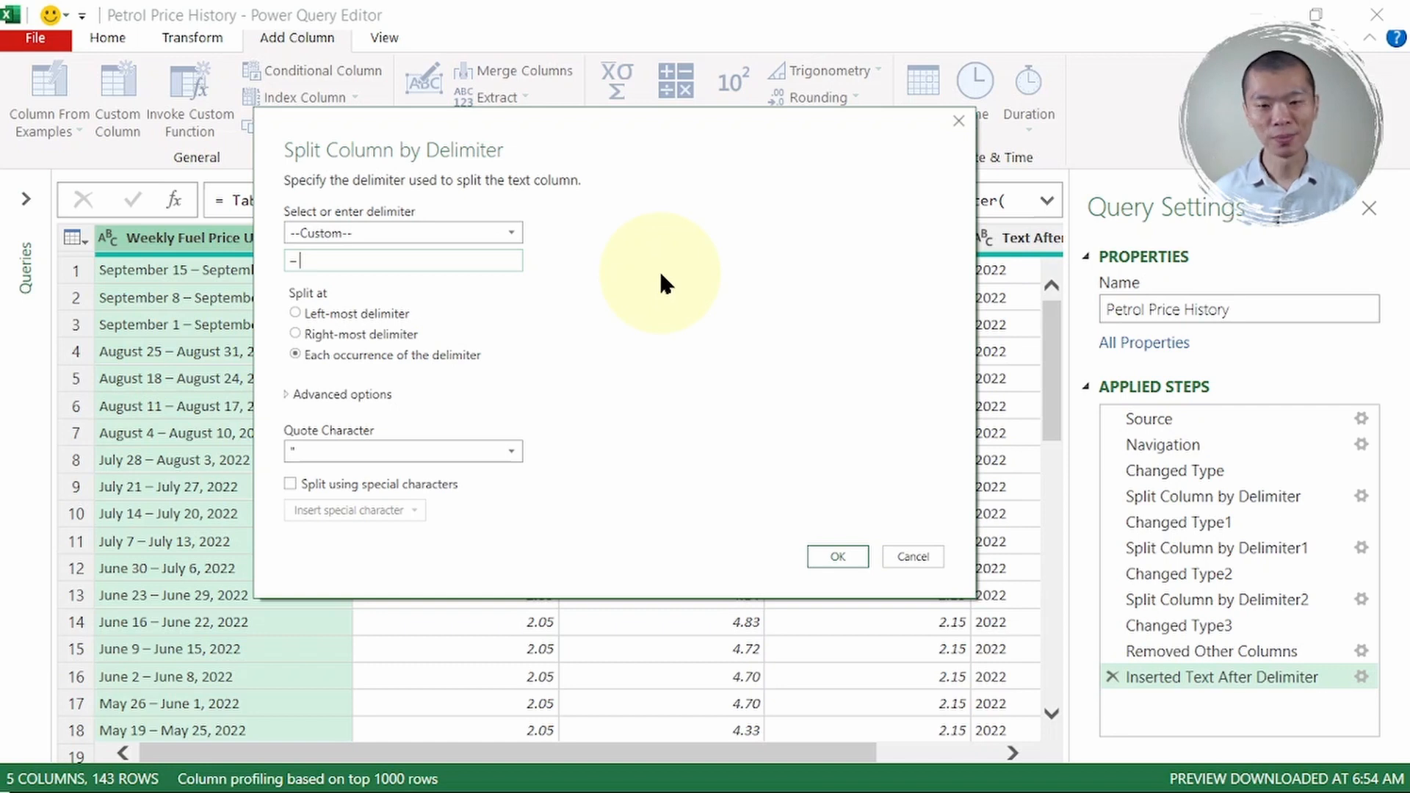
left_click(822, 557)
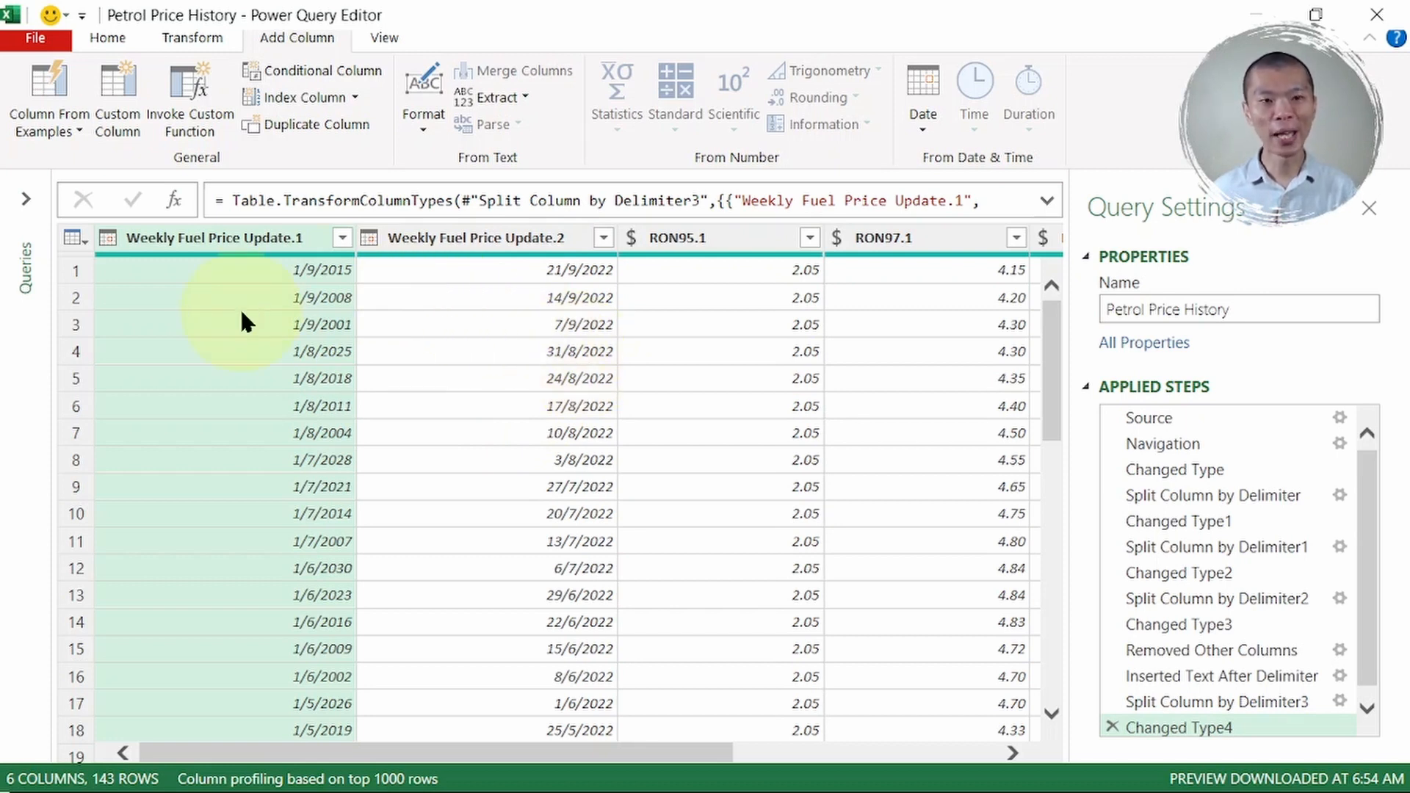
- Change Weekly Fuel Price Update.1 to Text, replacing the current type conversion
left_click(108, 237)
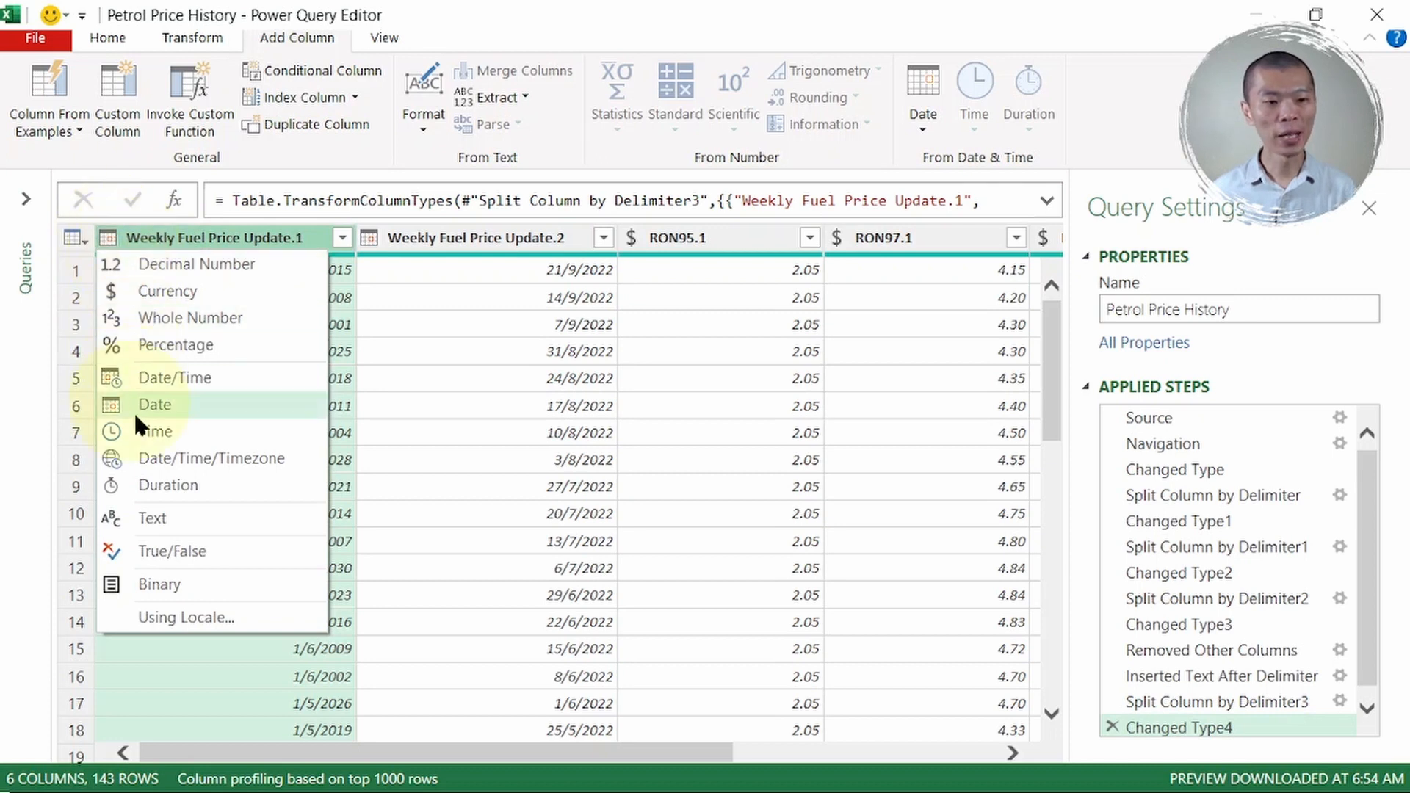
left_click(169, 518)
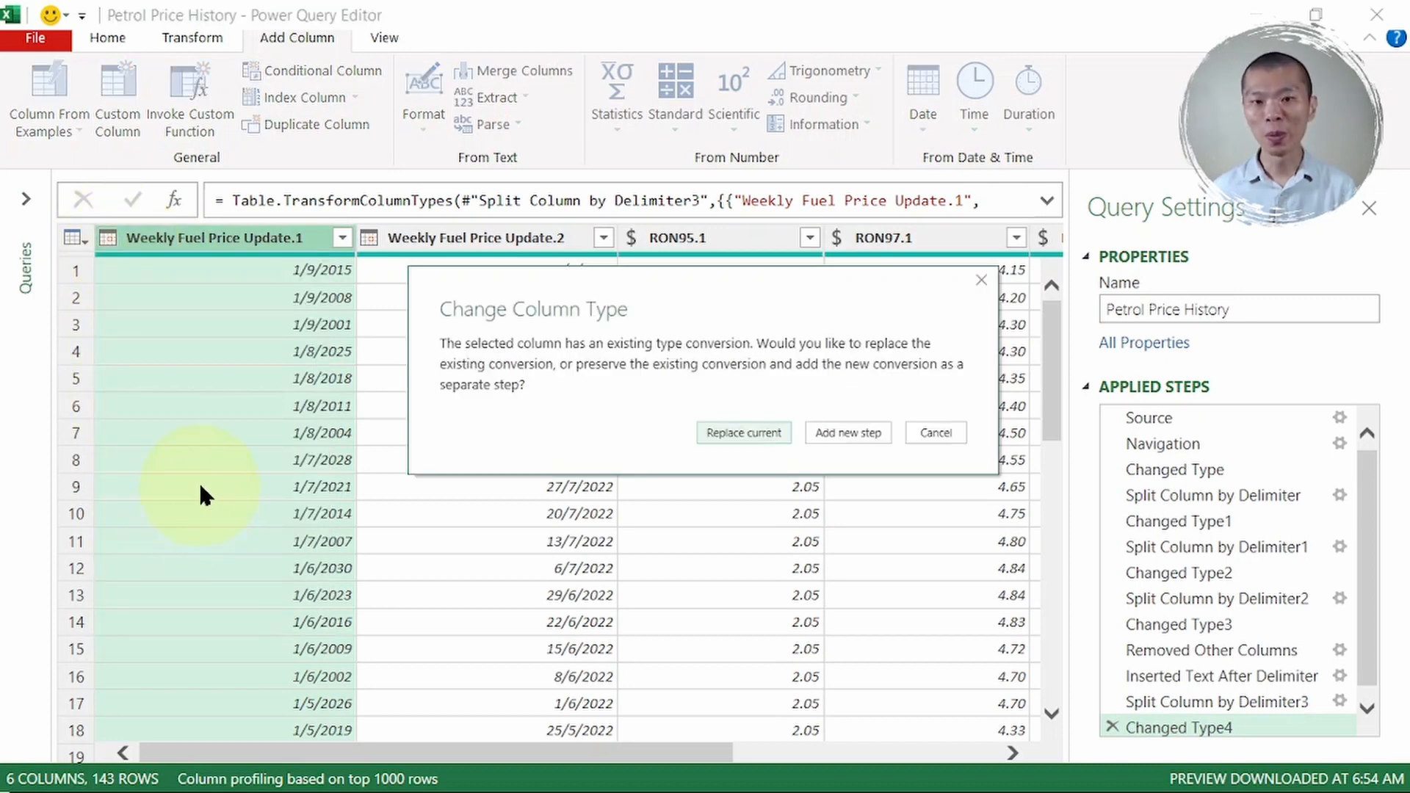
left_click(767, 437)
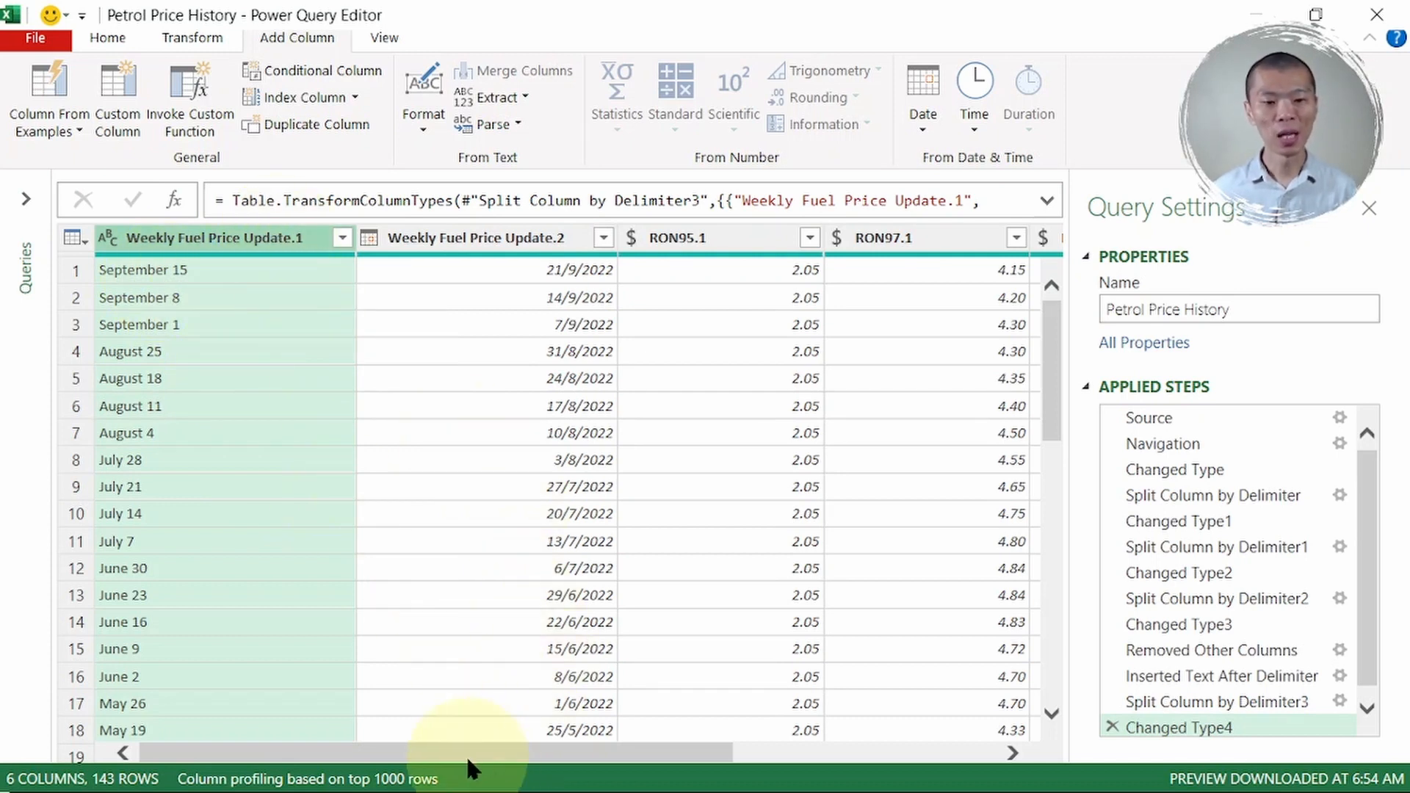
left_click_drag(460, 750, 783, 751)
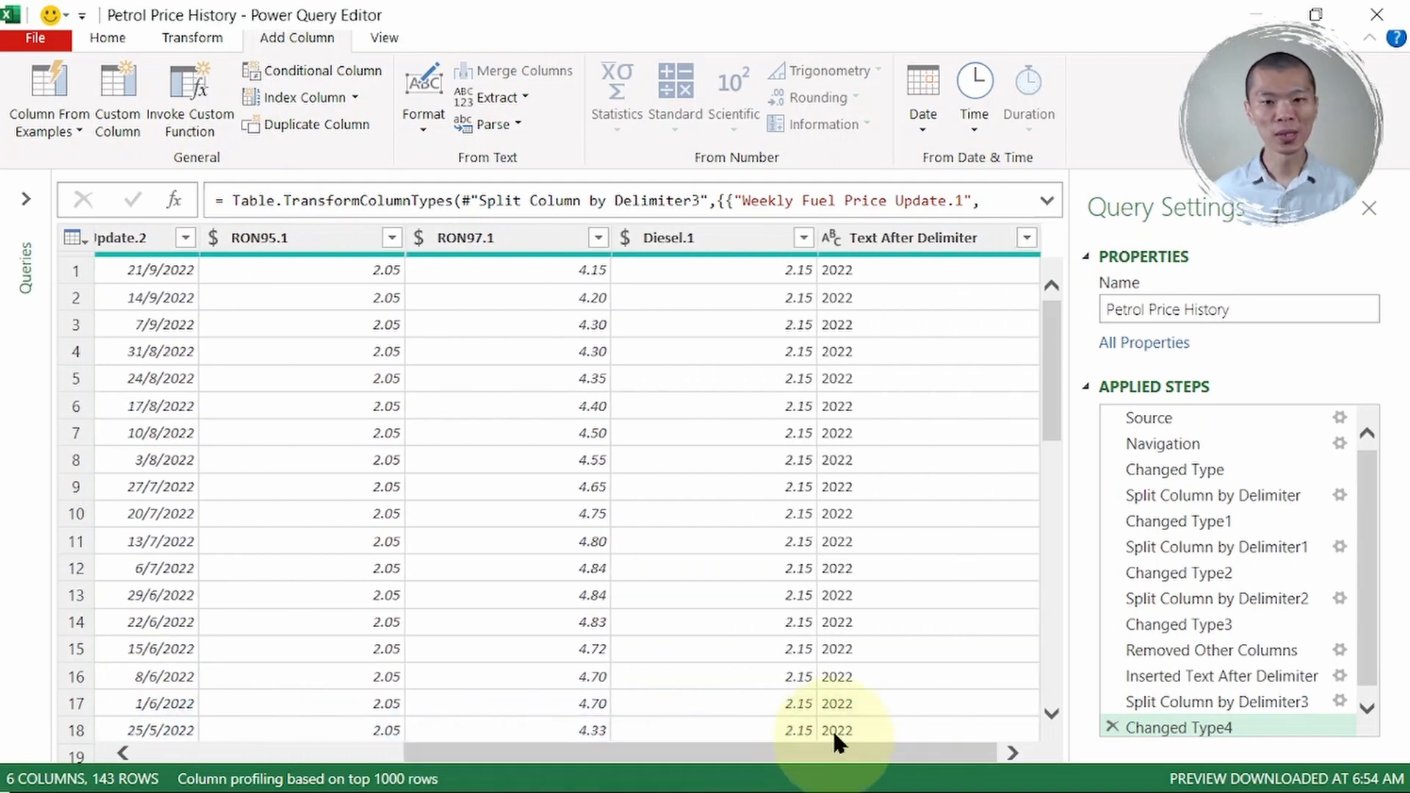
- Merge the start-day and year columns with a Space separator into a new column named 'Date Start'
left_click(913, 246)
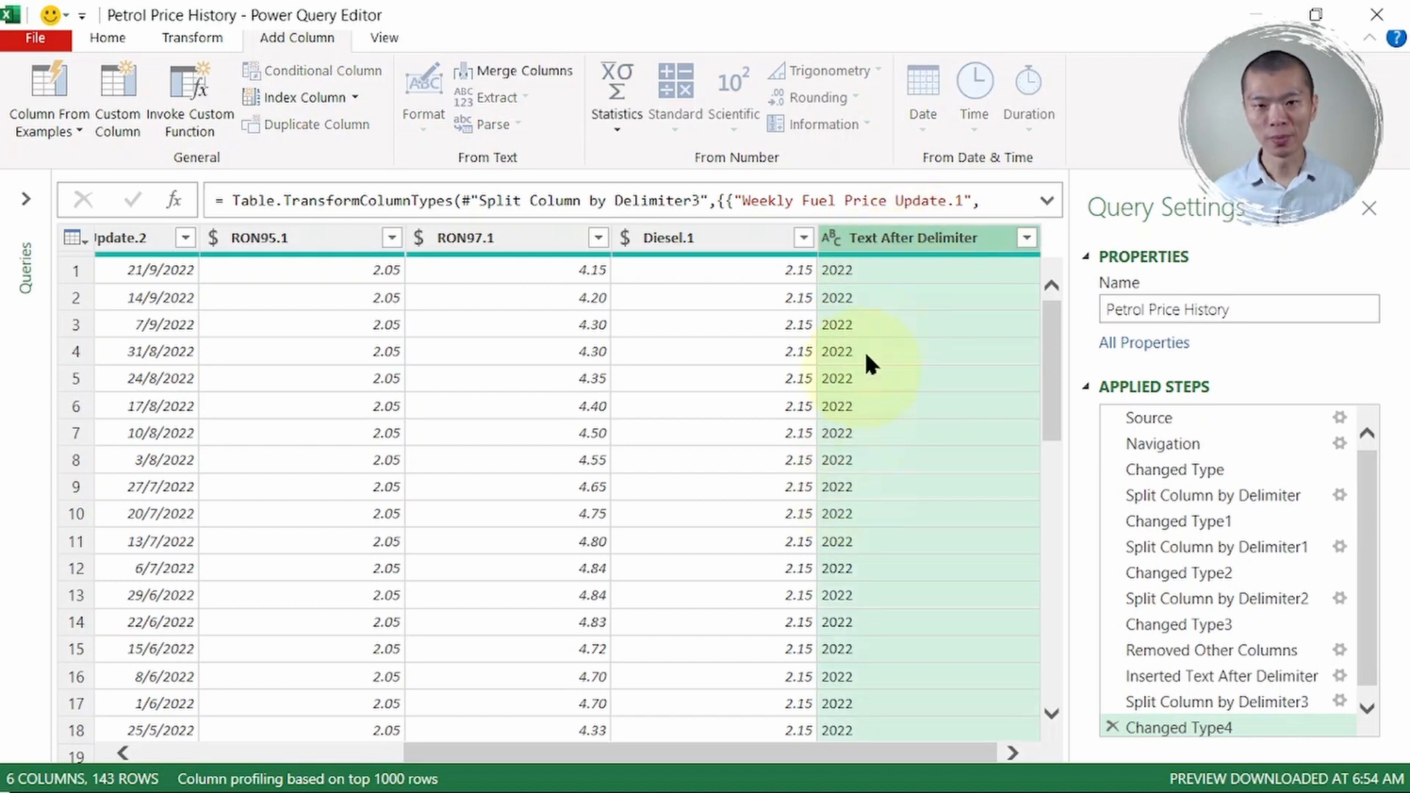
right_click(901, 226)
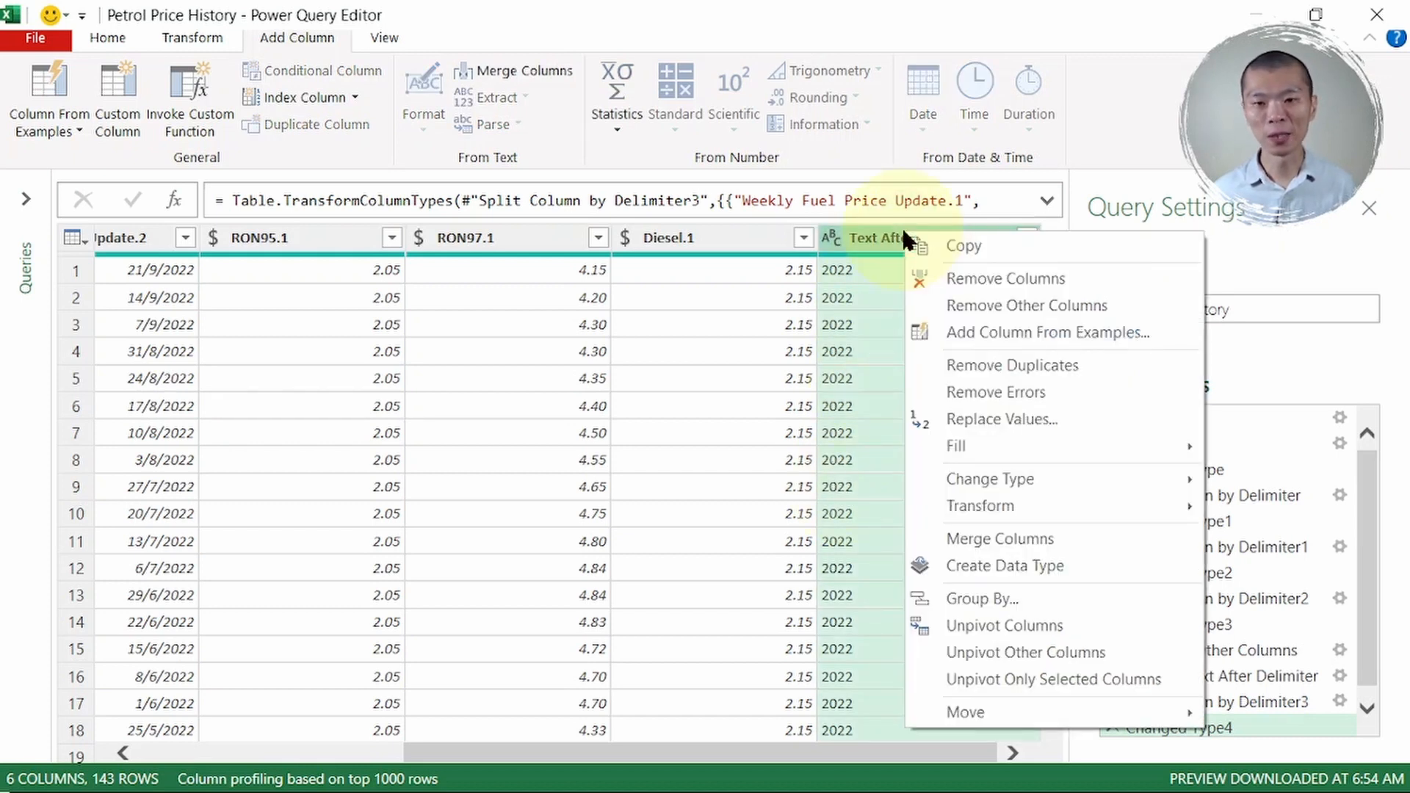
left_click(982, 547)
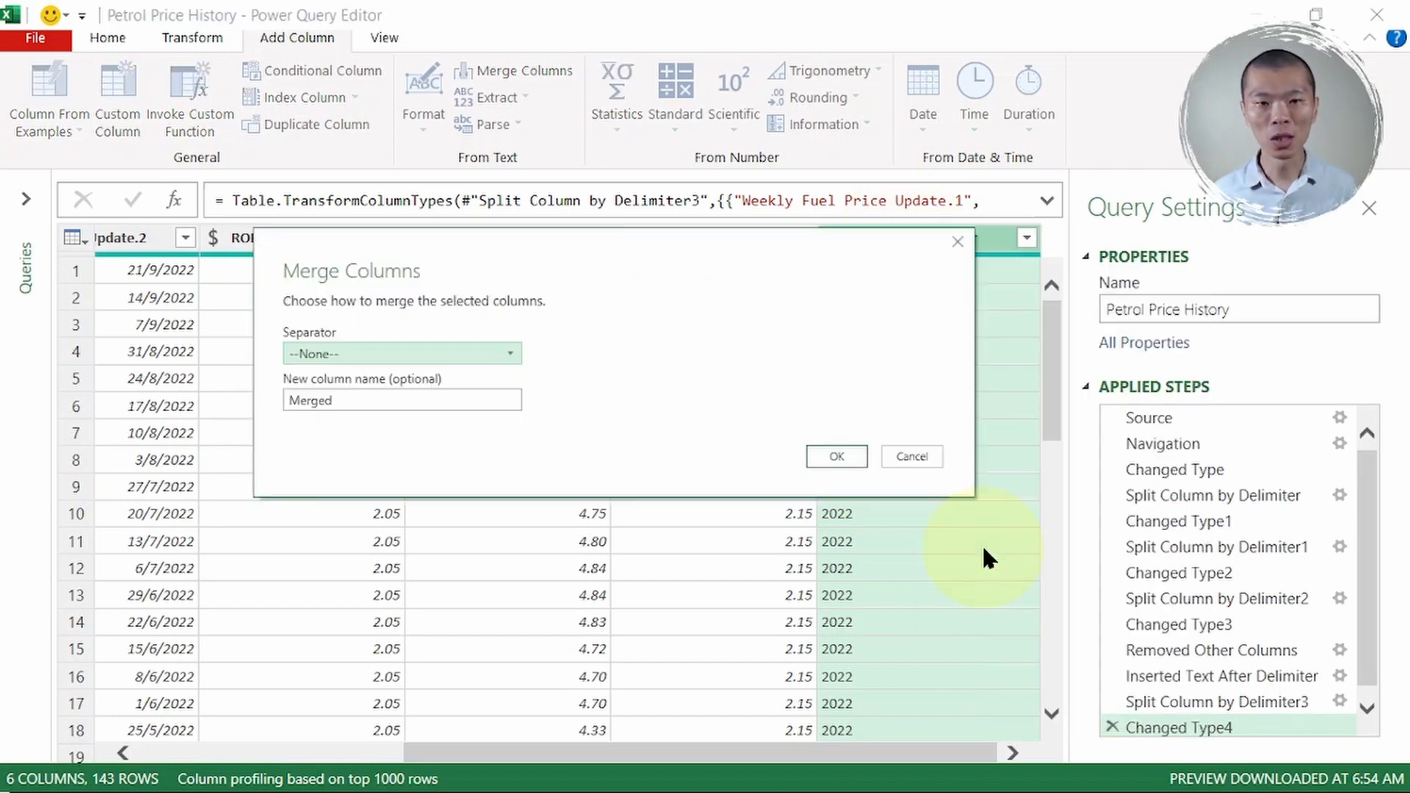
left_click(439, 354)
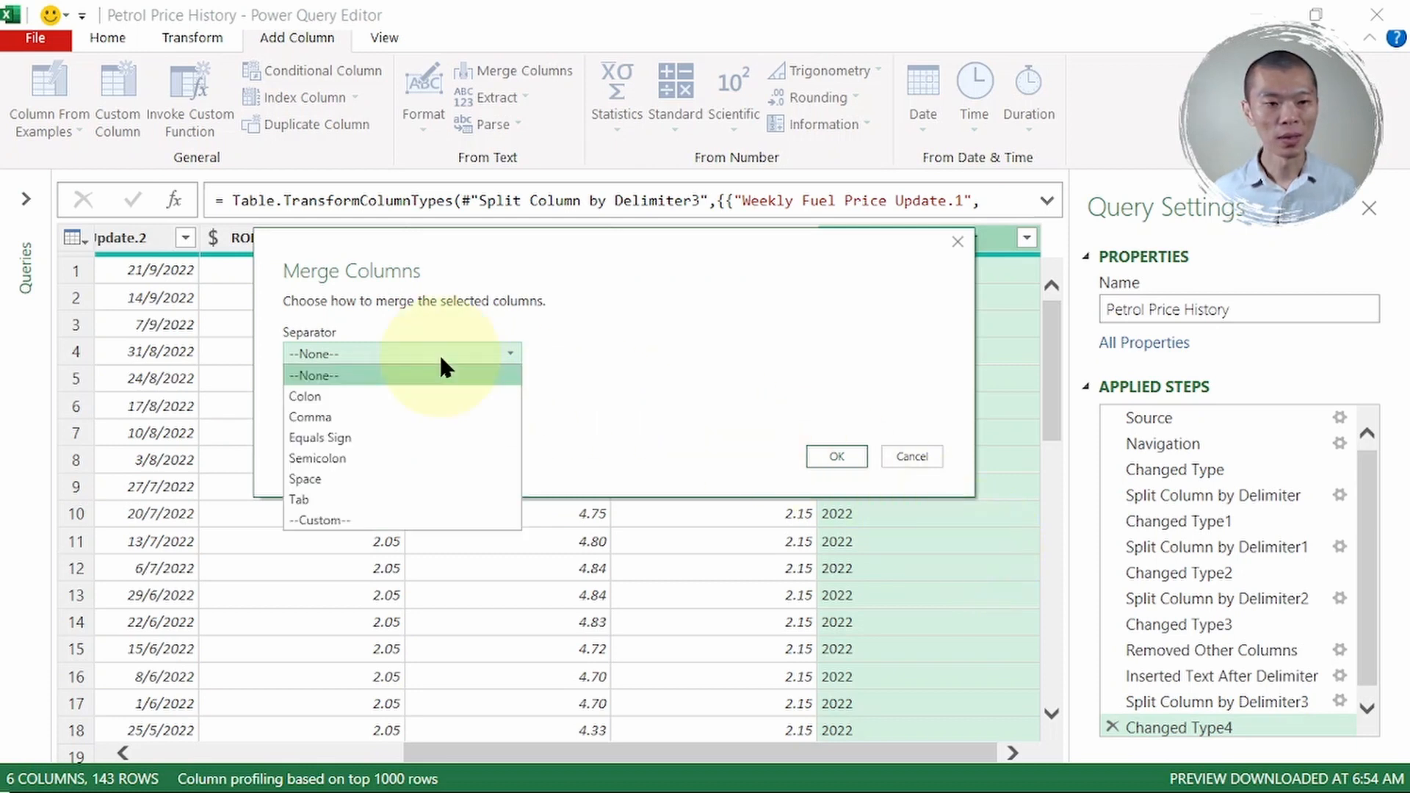
left_click(409, 483)
double_click(391, 400)
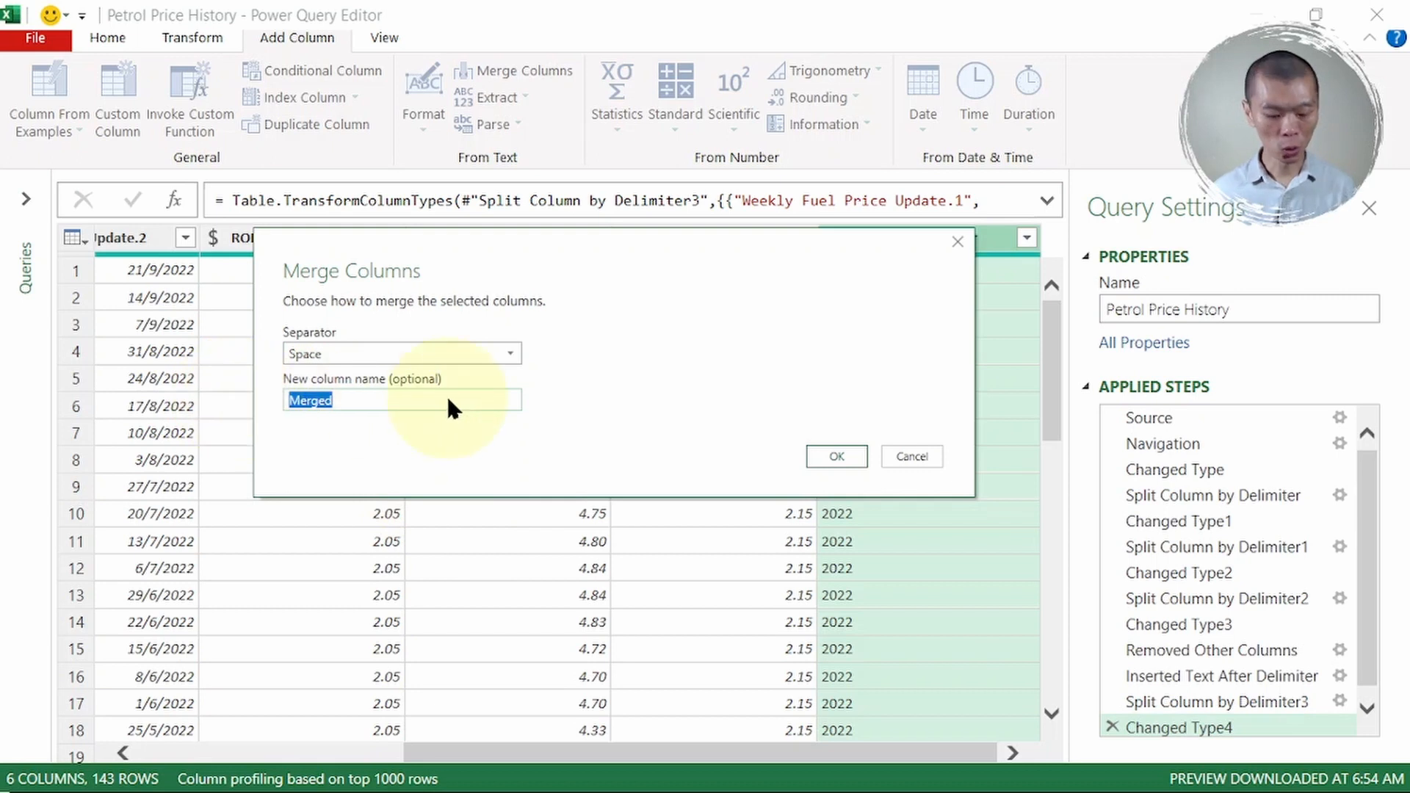
type("Date Start")
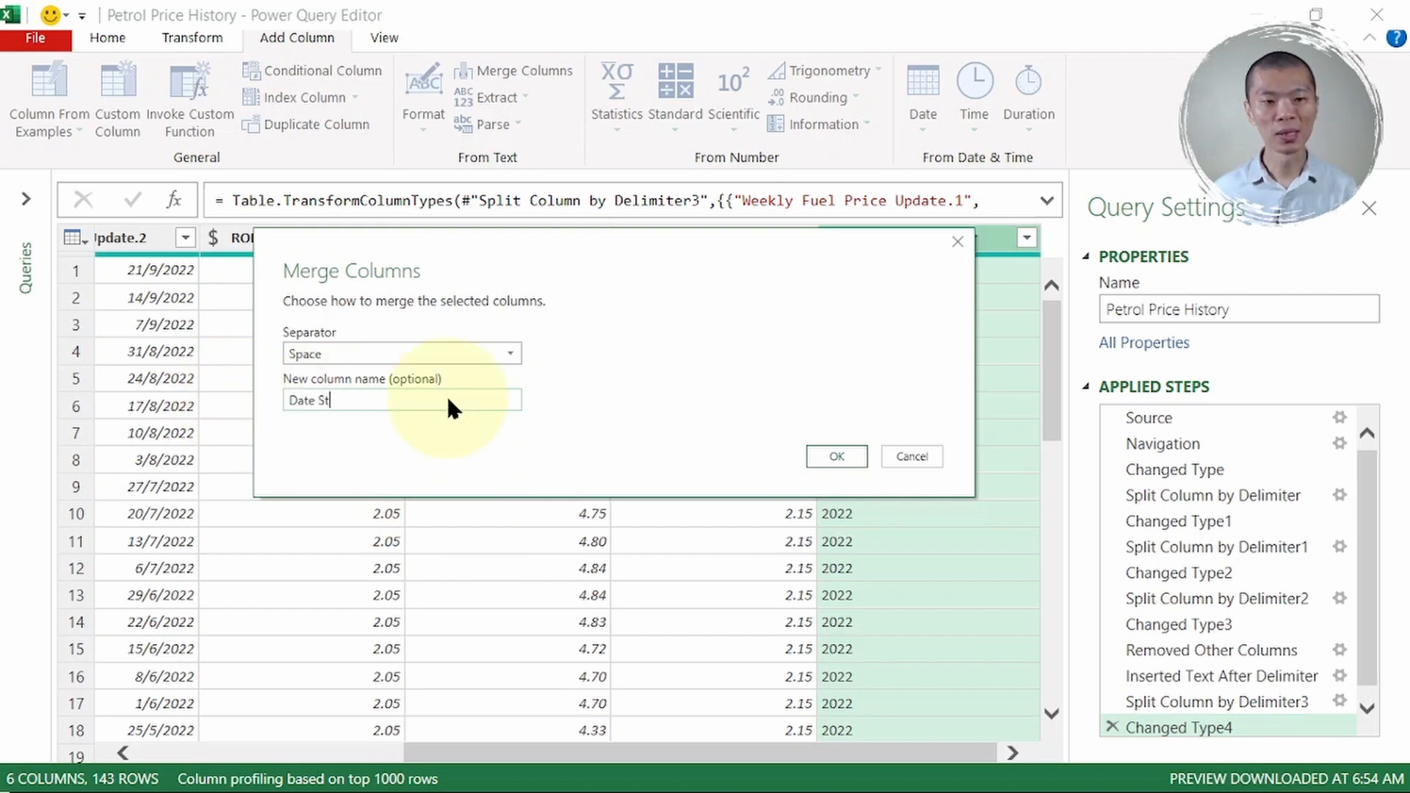
left_click(837, 456)
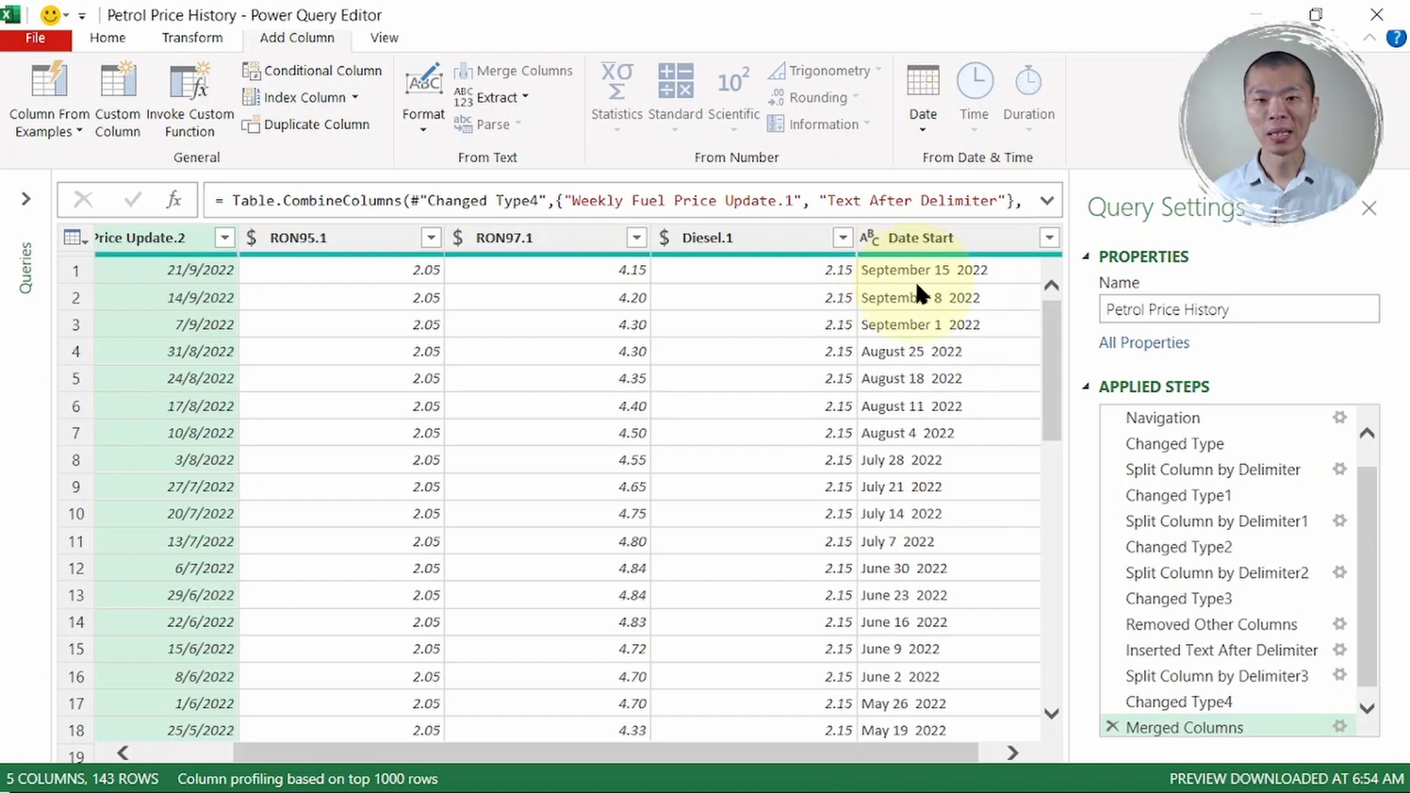
- Change Date Start to the Date type using the English (United States) locale
left_click(953, 235)
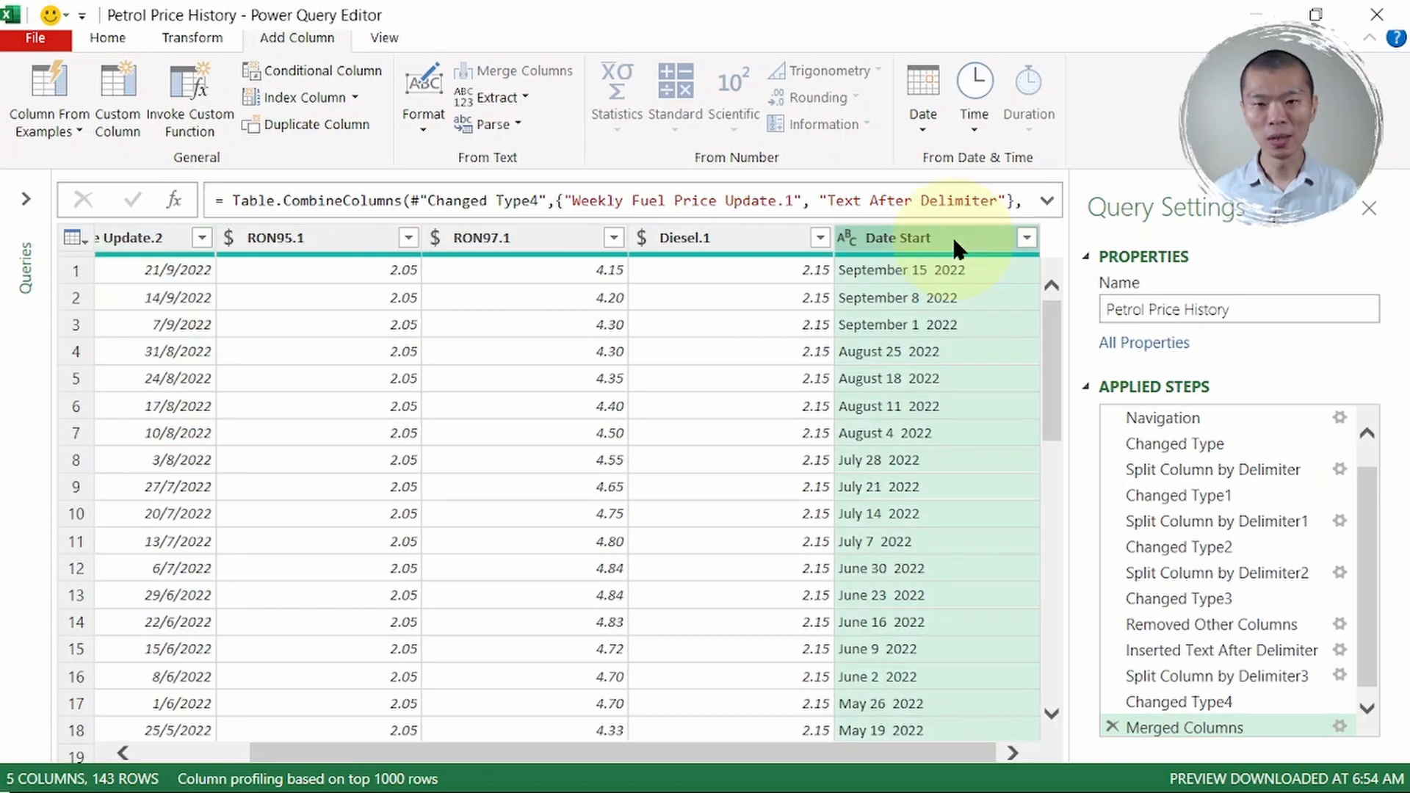
right_click(950, 234)
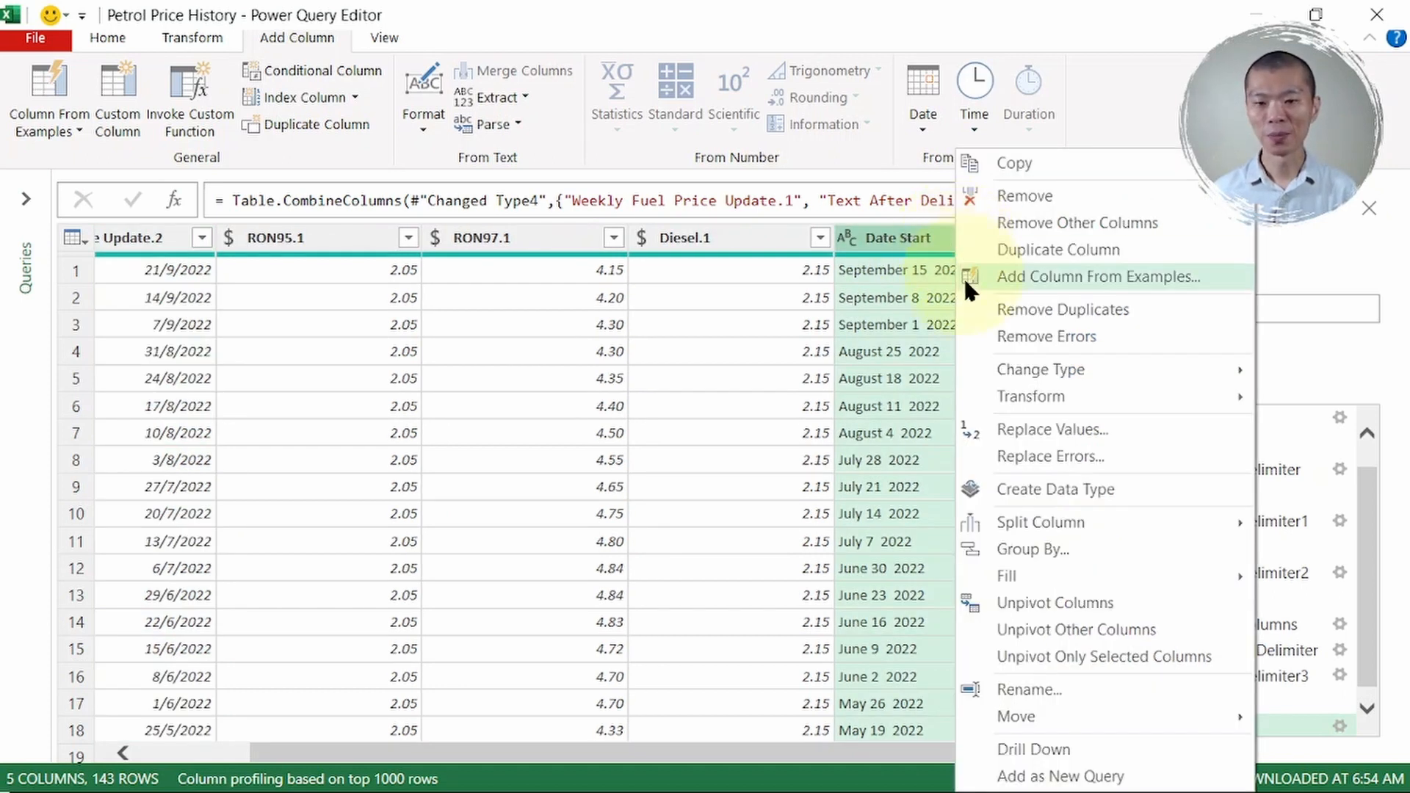
mouse_move(1042, 371)
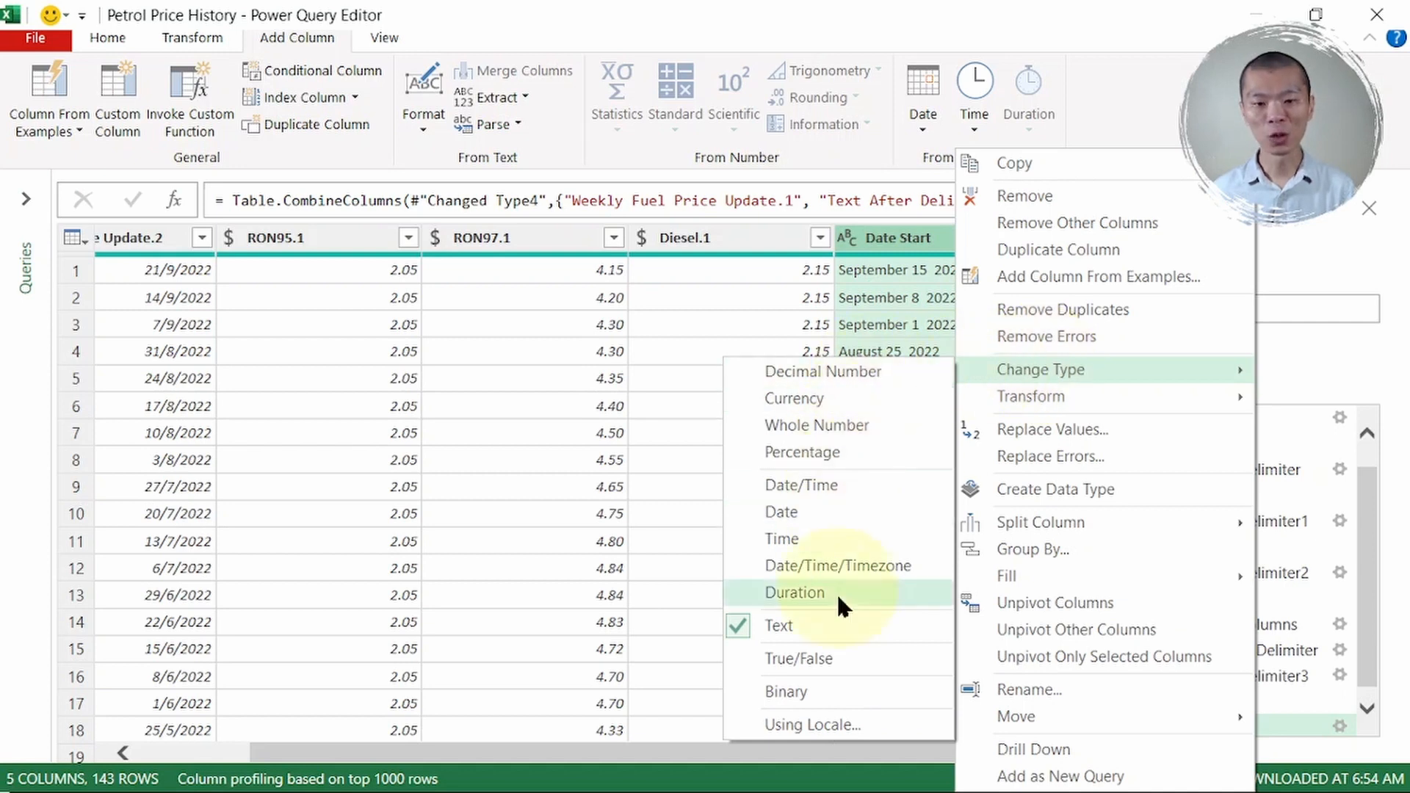
left_click(838, 722)
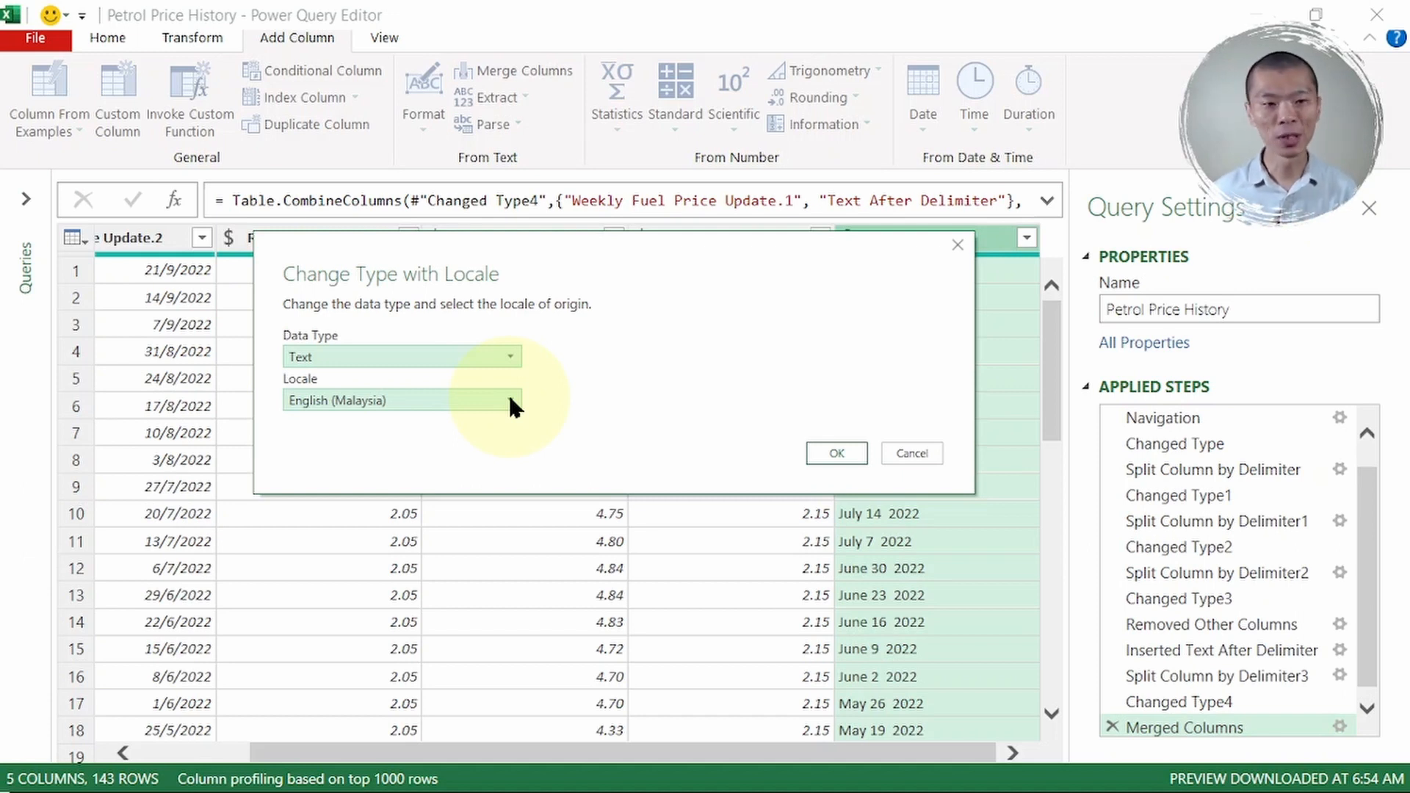
left_click(476, 351)
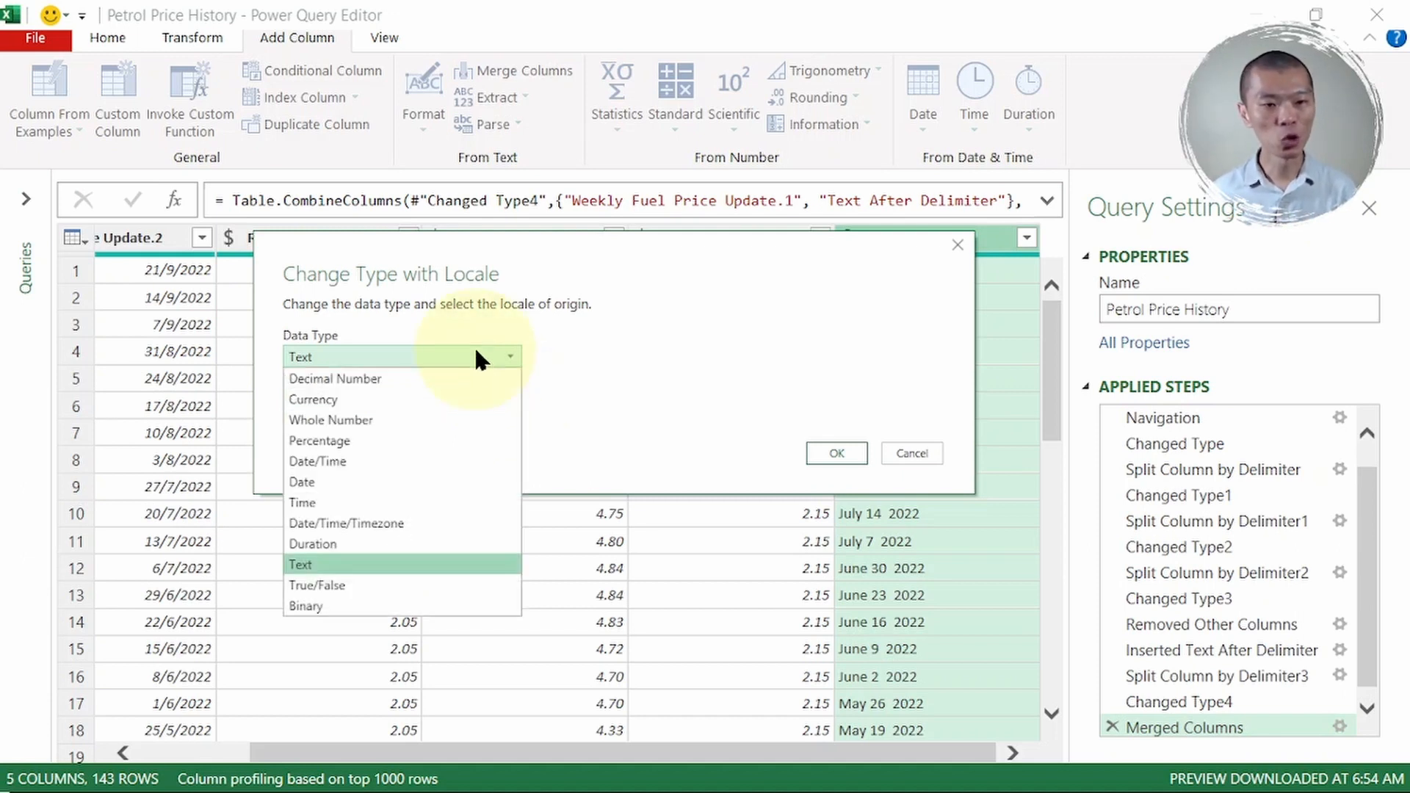
left_click(403, 479)
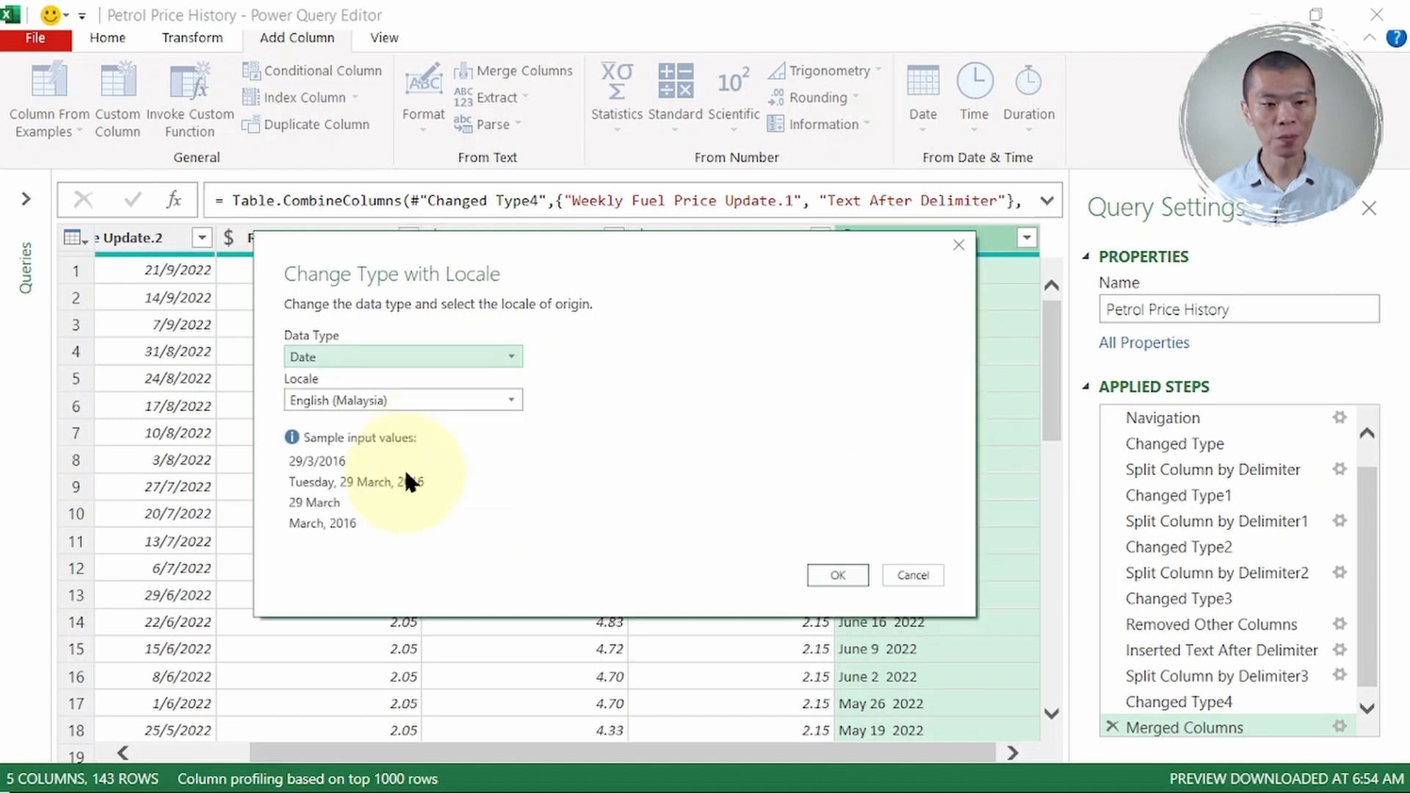
left_click(452, 397)
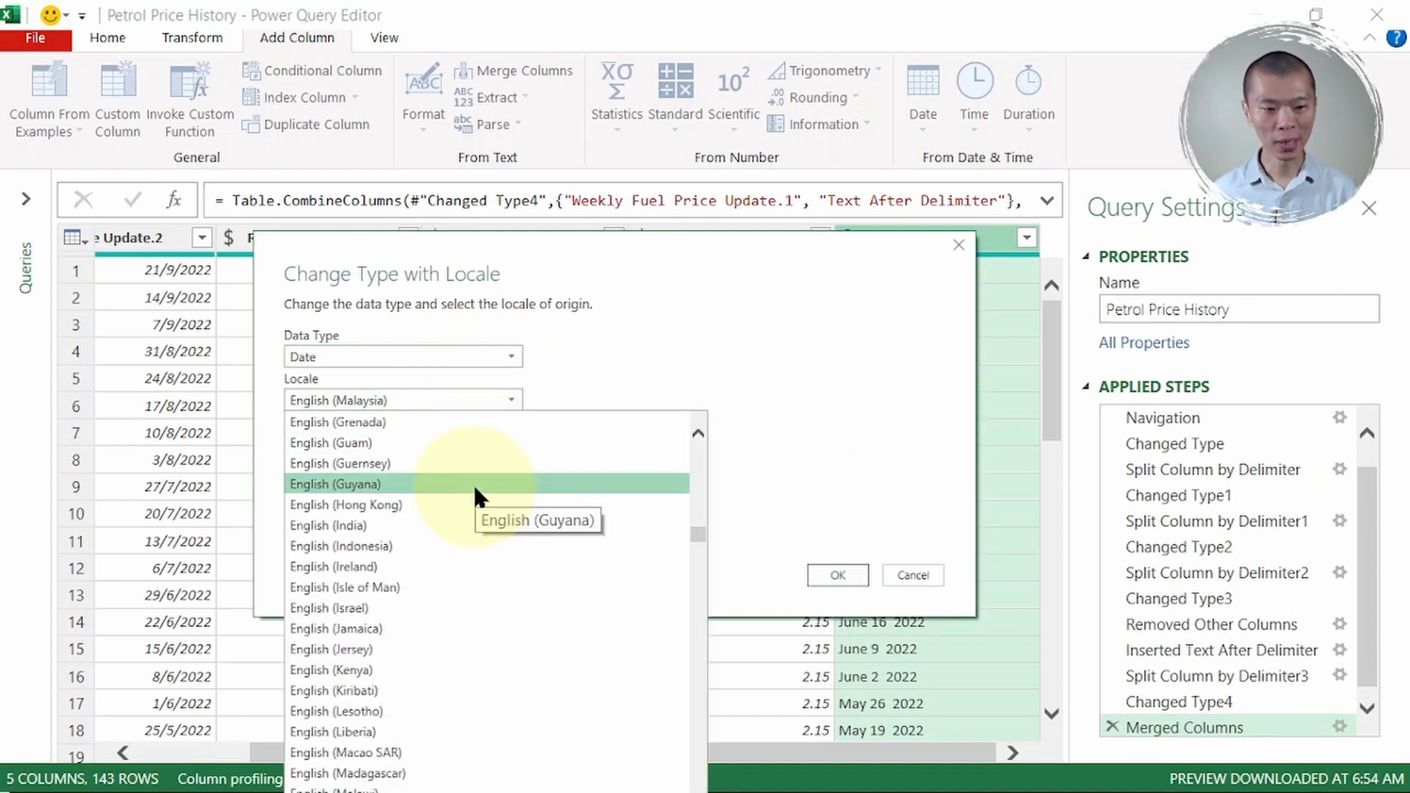
scroll(484, 564, "down", 7)
scroll(489, 579, "down", 13)
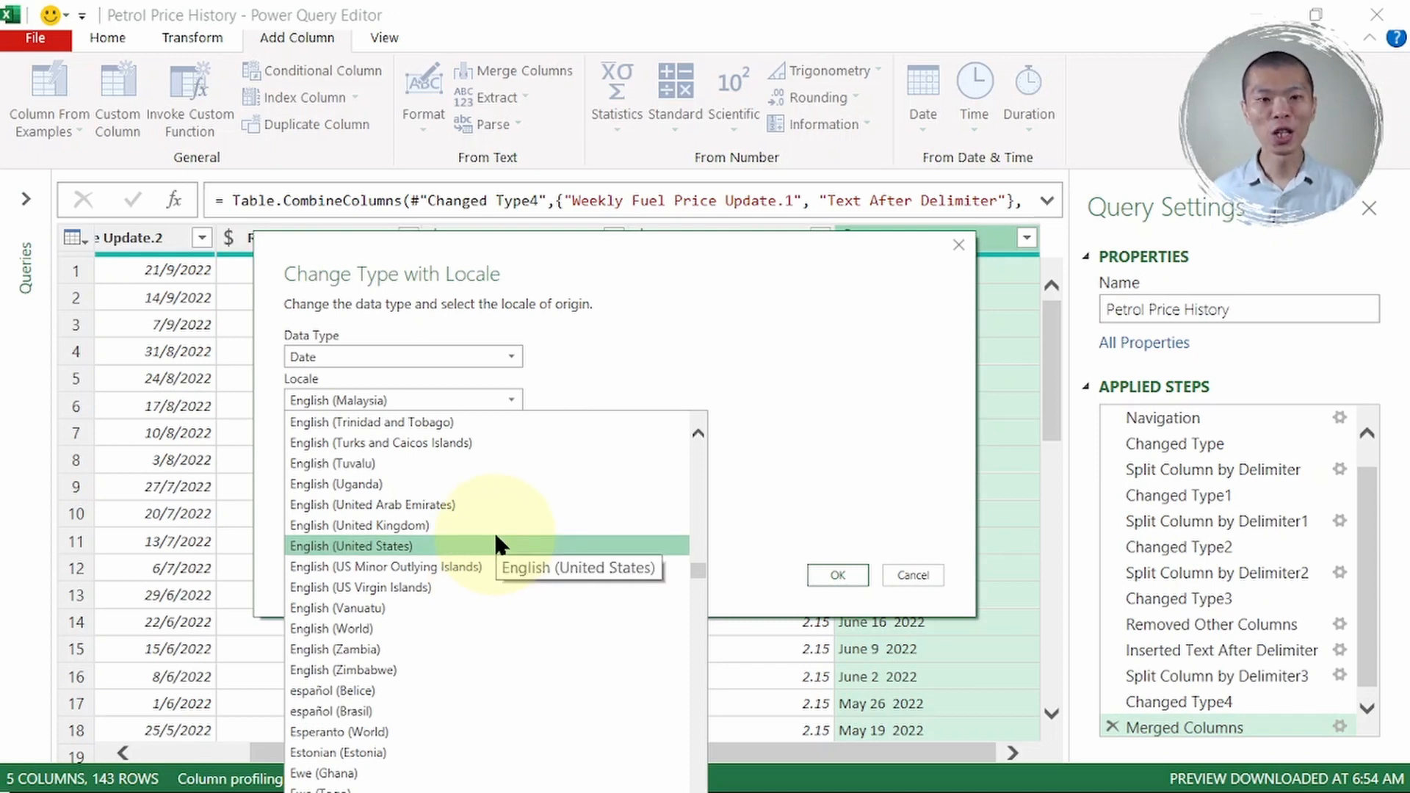
left_click(494, 542)
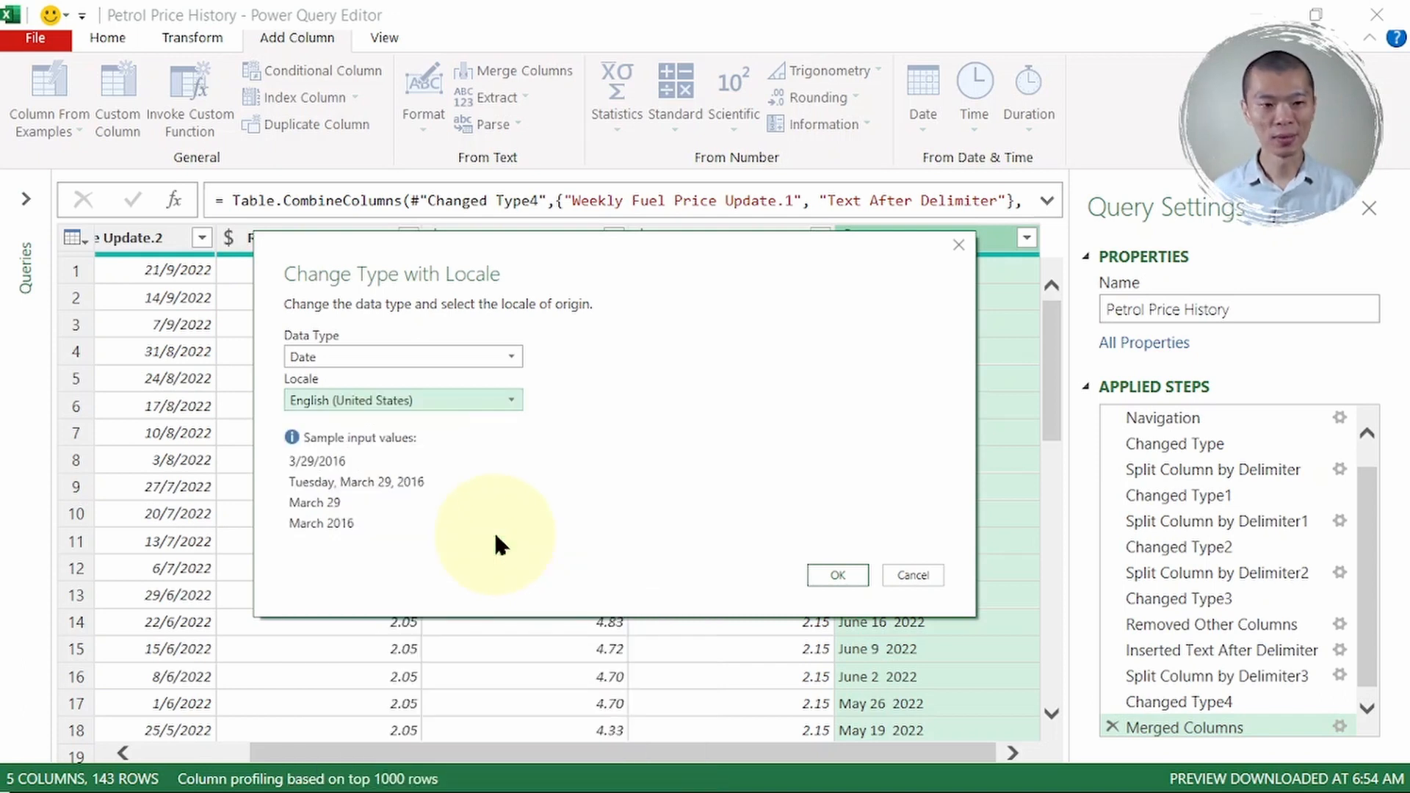
left_click(826, 587)
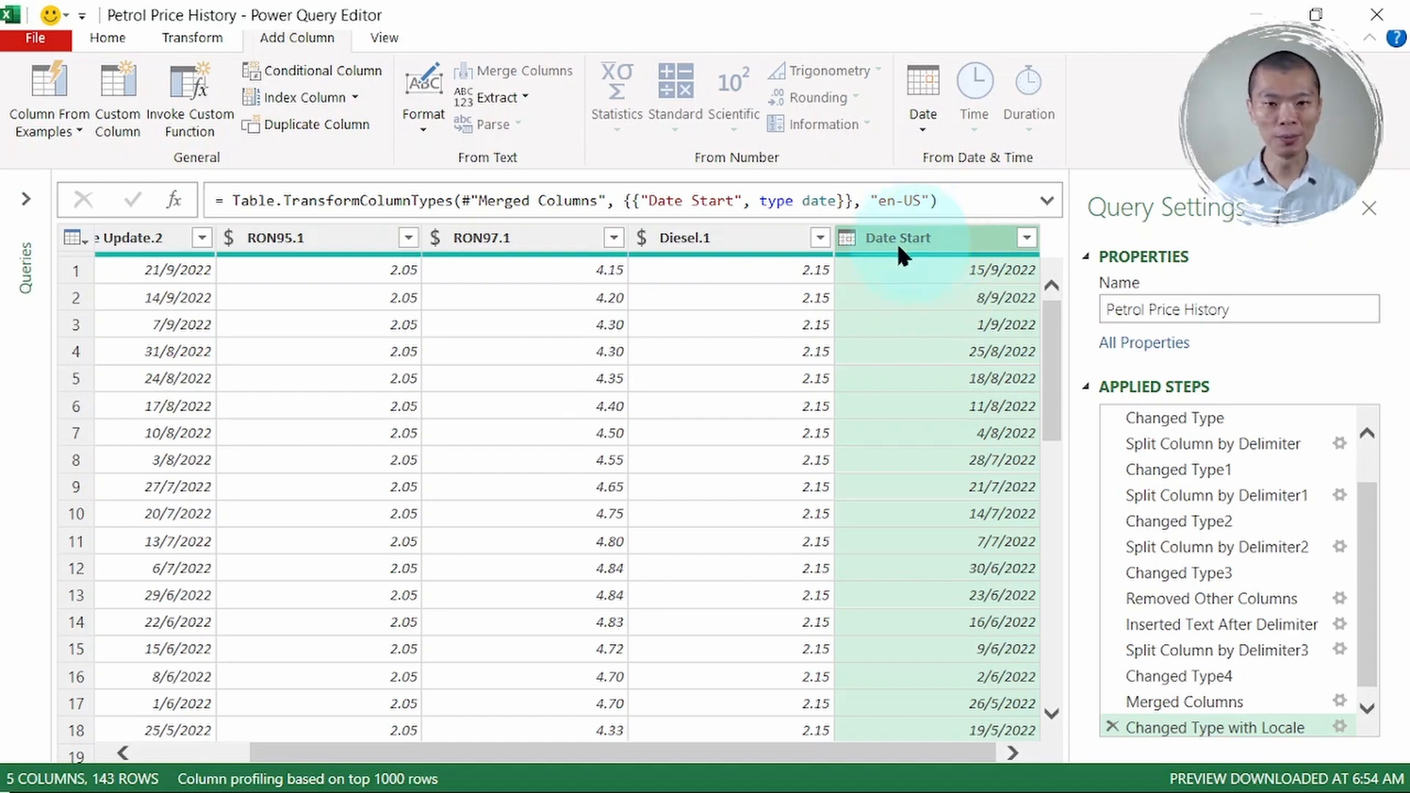
- Move the Date Start column to the beginning of the table
left_click_drag(895, 239, 81, 284)
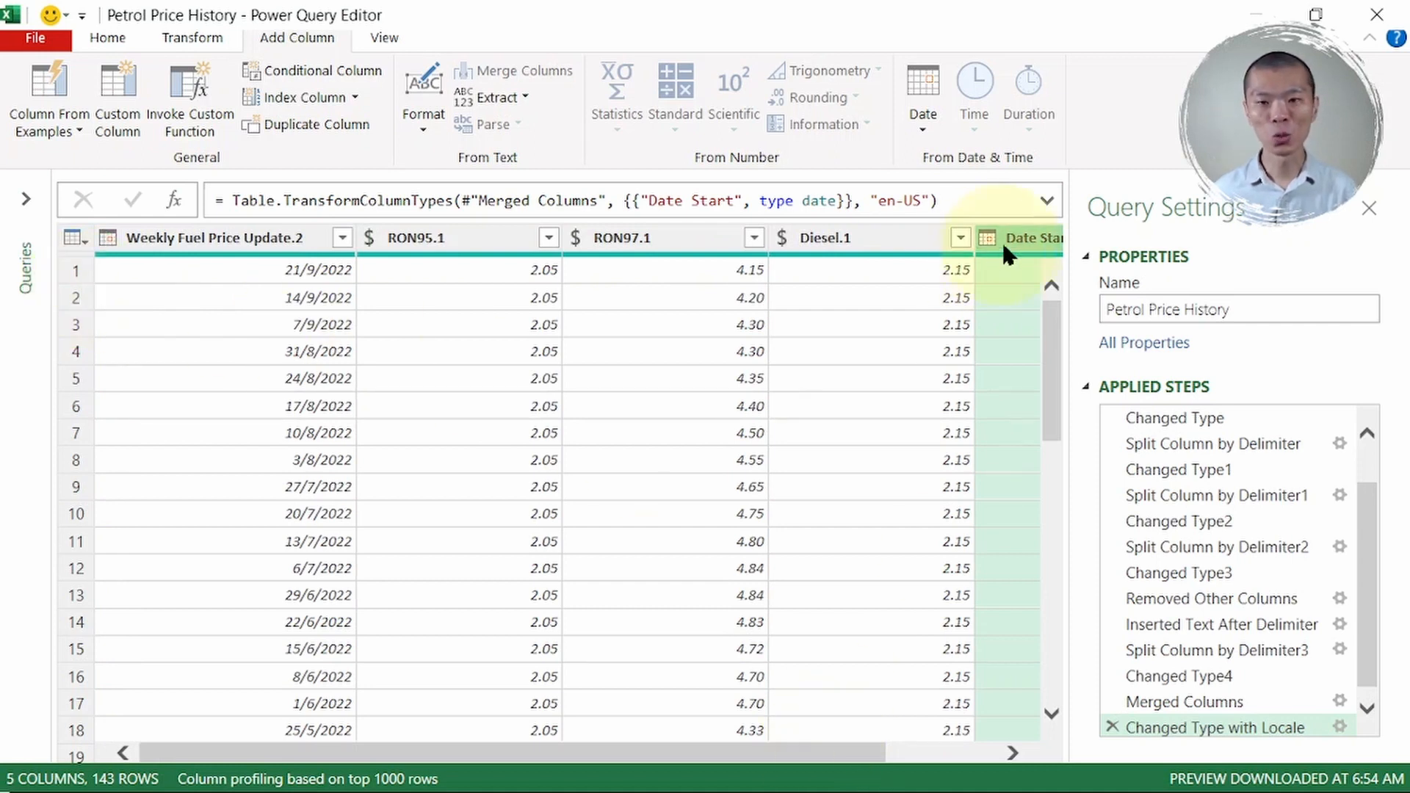
left_click_drag(829, 751, 1027, 749)
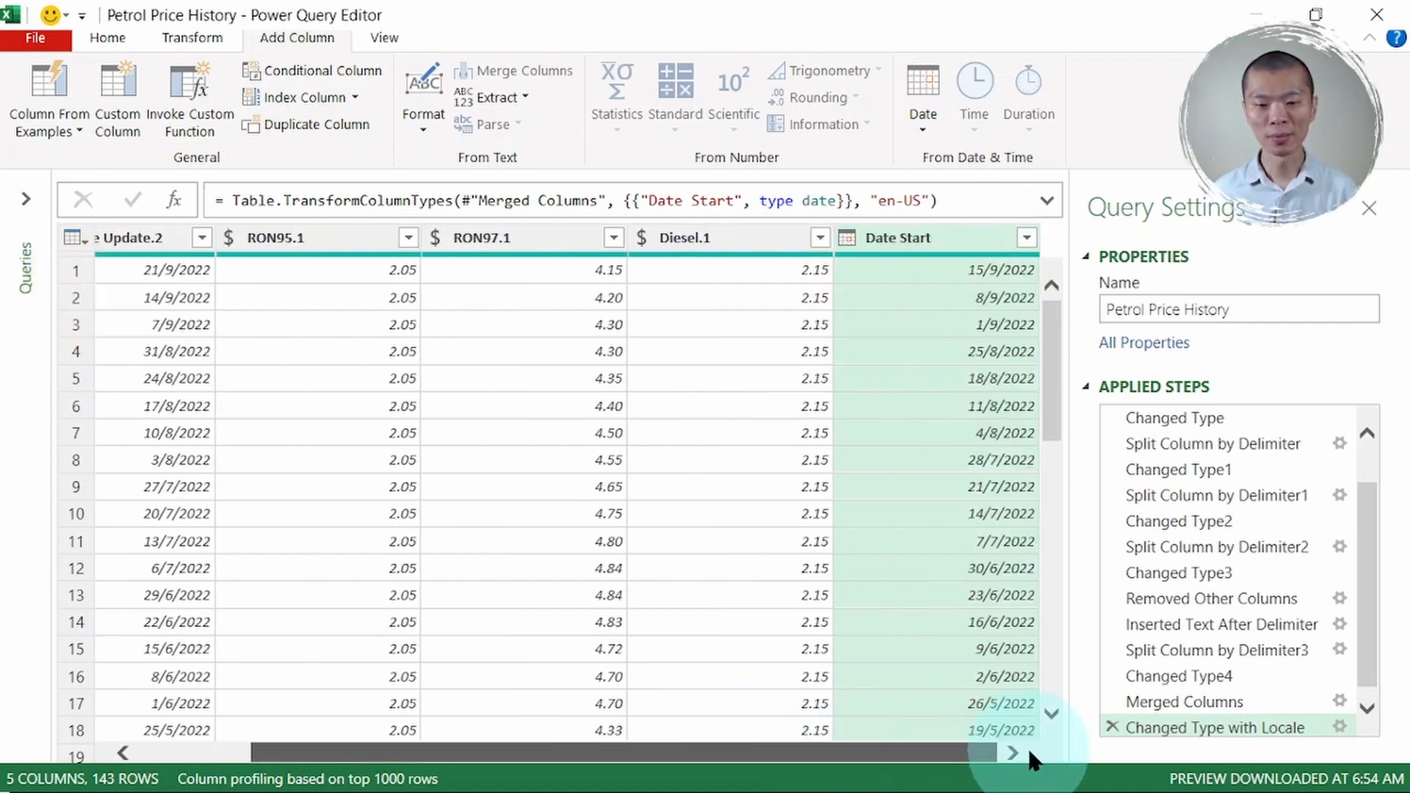
right_click(911, 246)
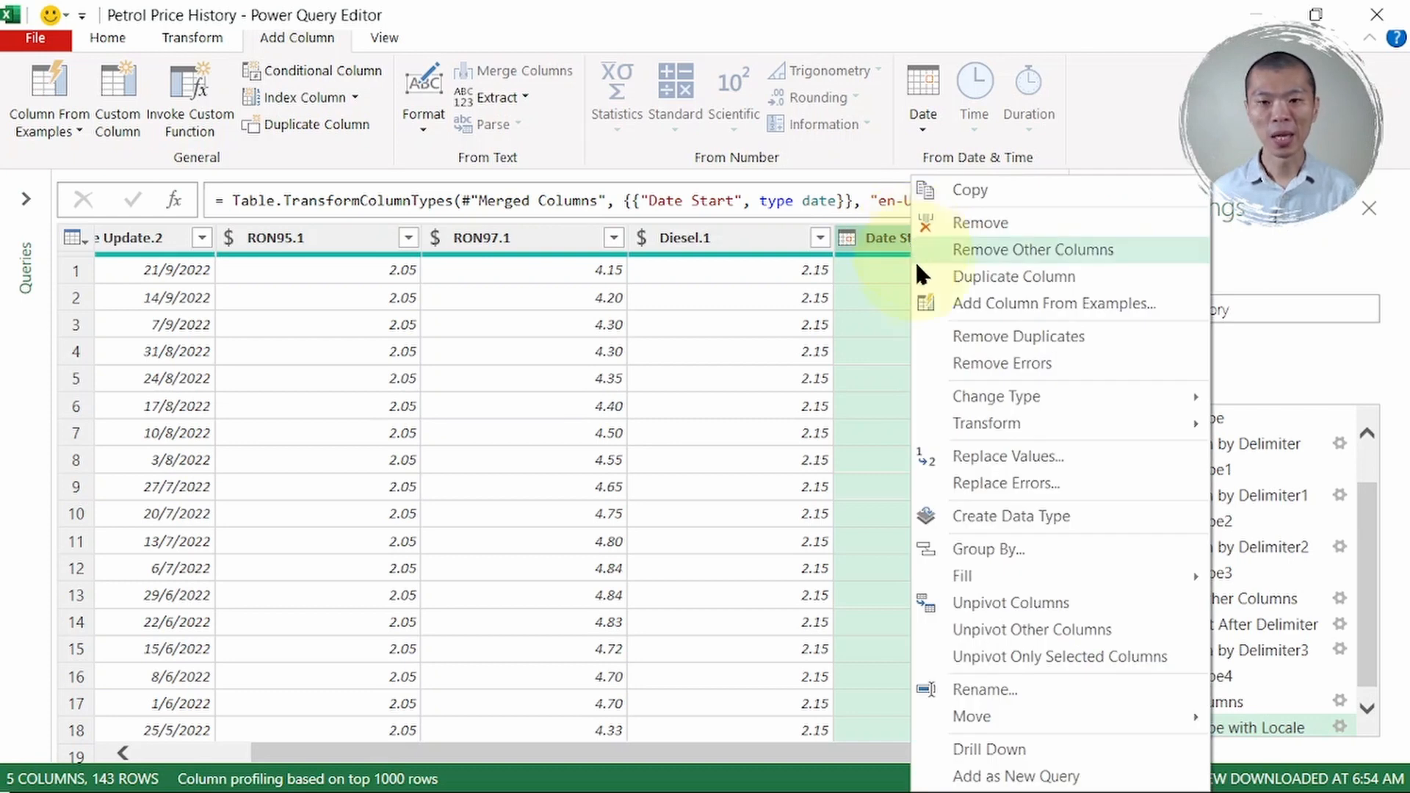
mouse_move(1019, 716)
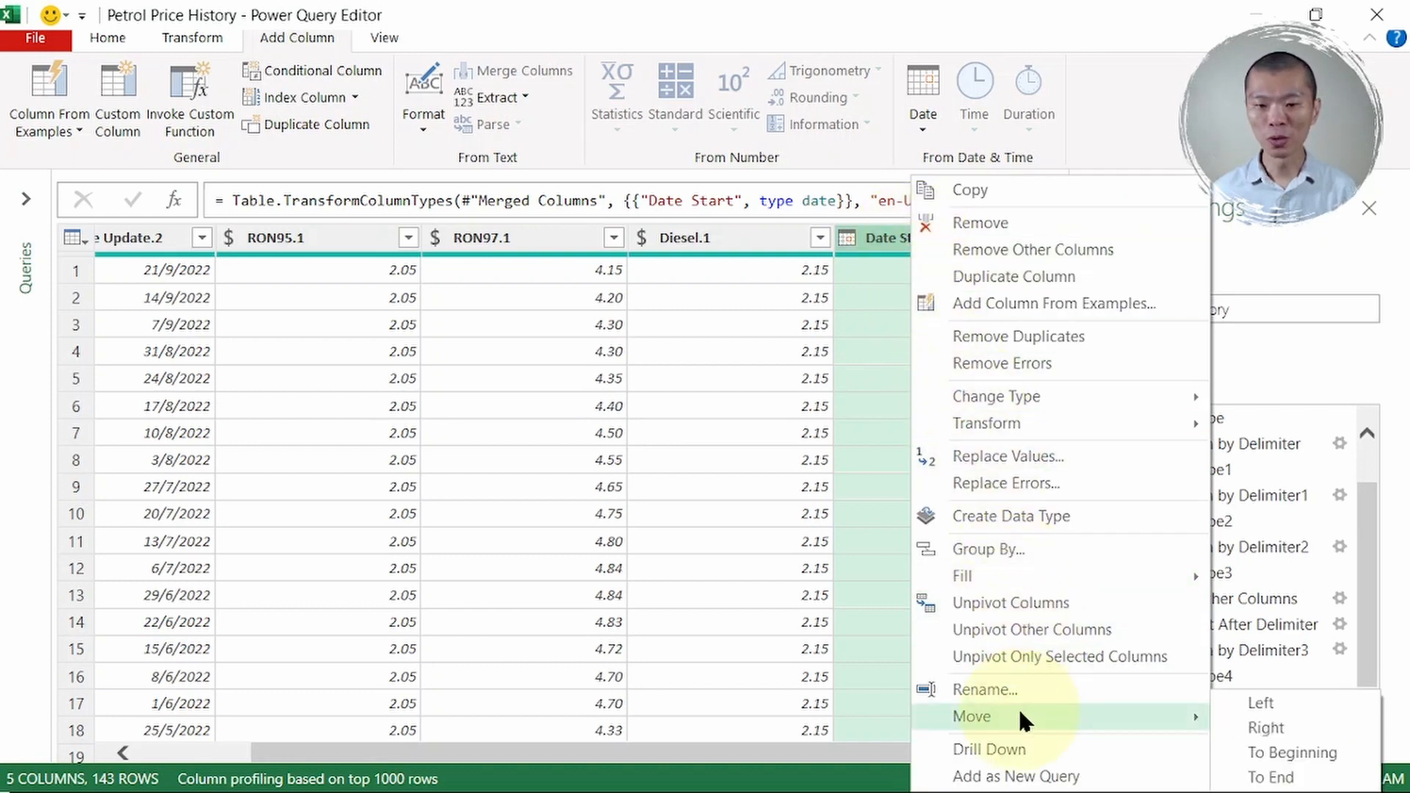
left_click(1295, 752)
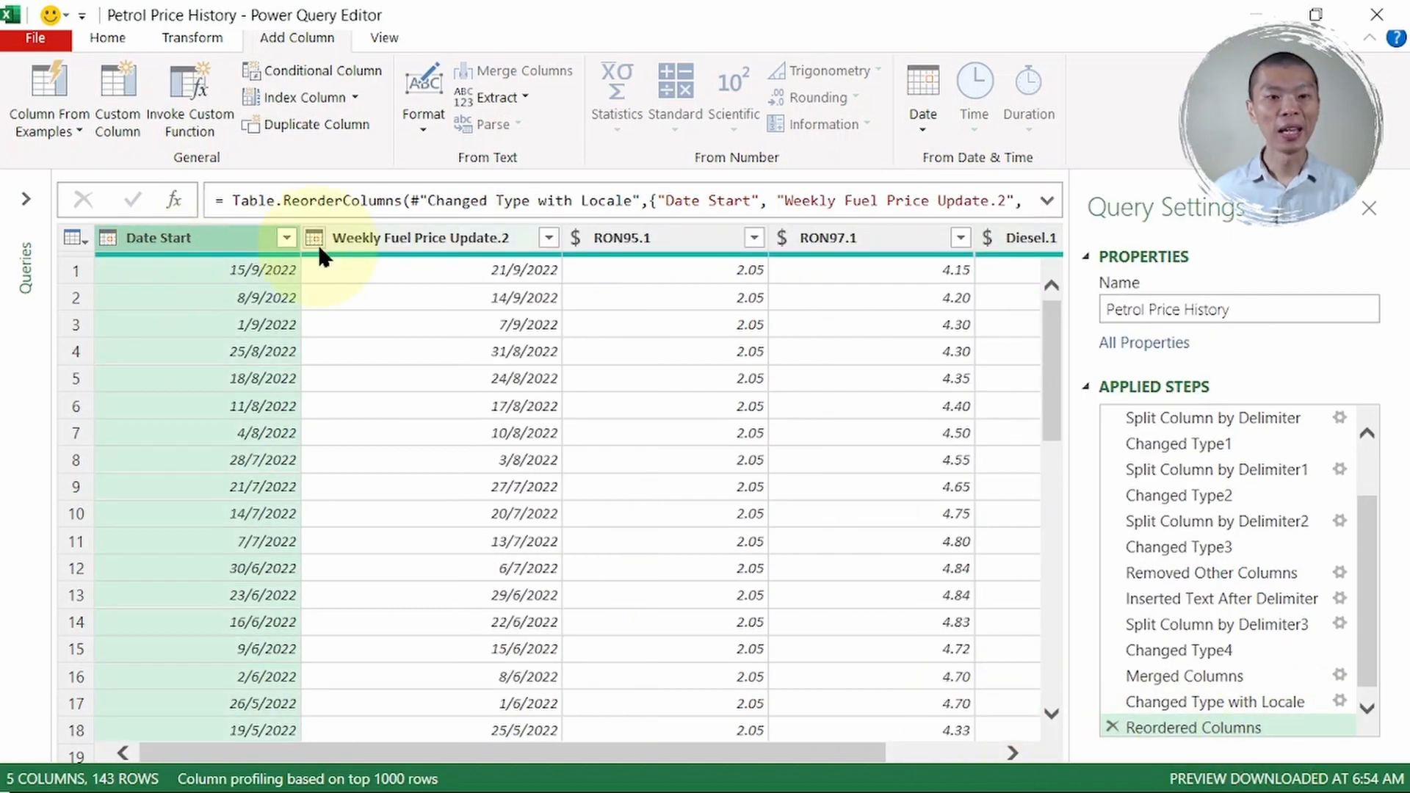
- Rename Weekly Fuel Price Update.2 to 'Date End' and RON95.1 to 'RON95'
double_click(370, 239)
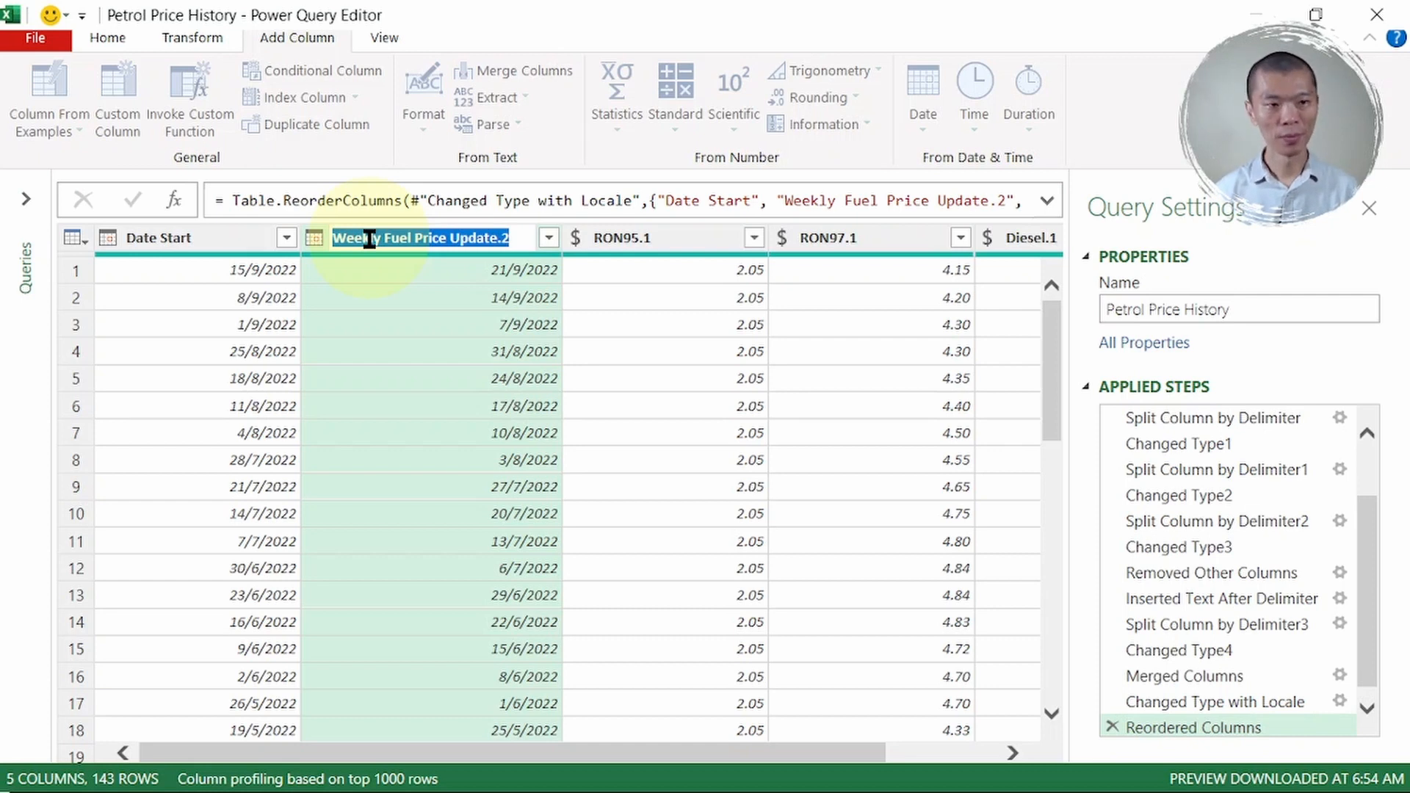
type("Date End")
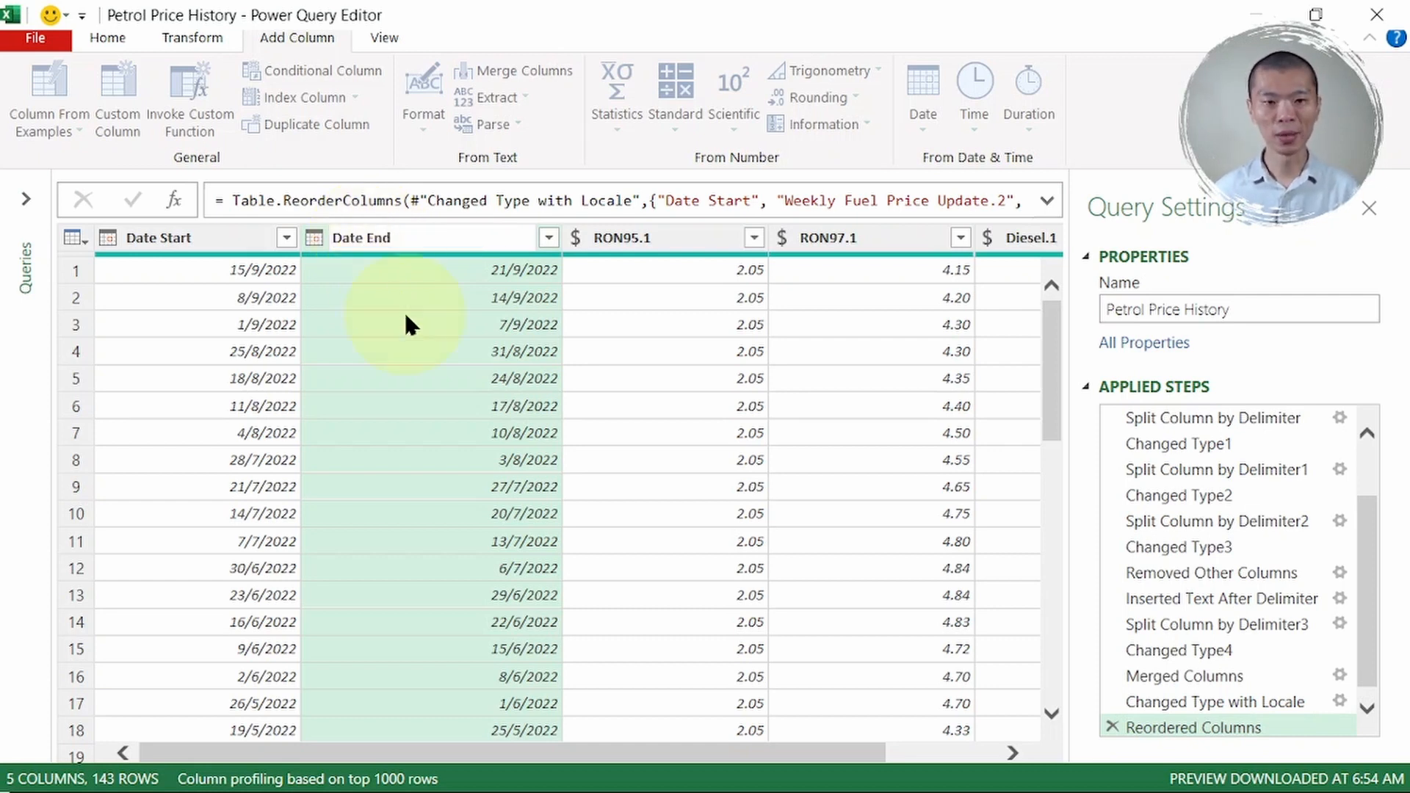
key("Return")
double_click(641, 234)
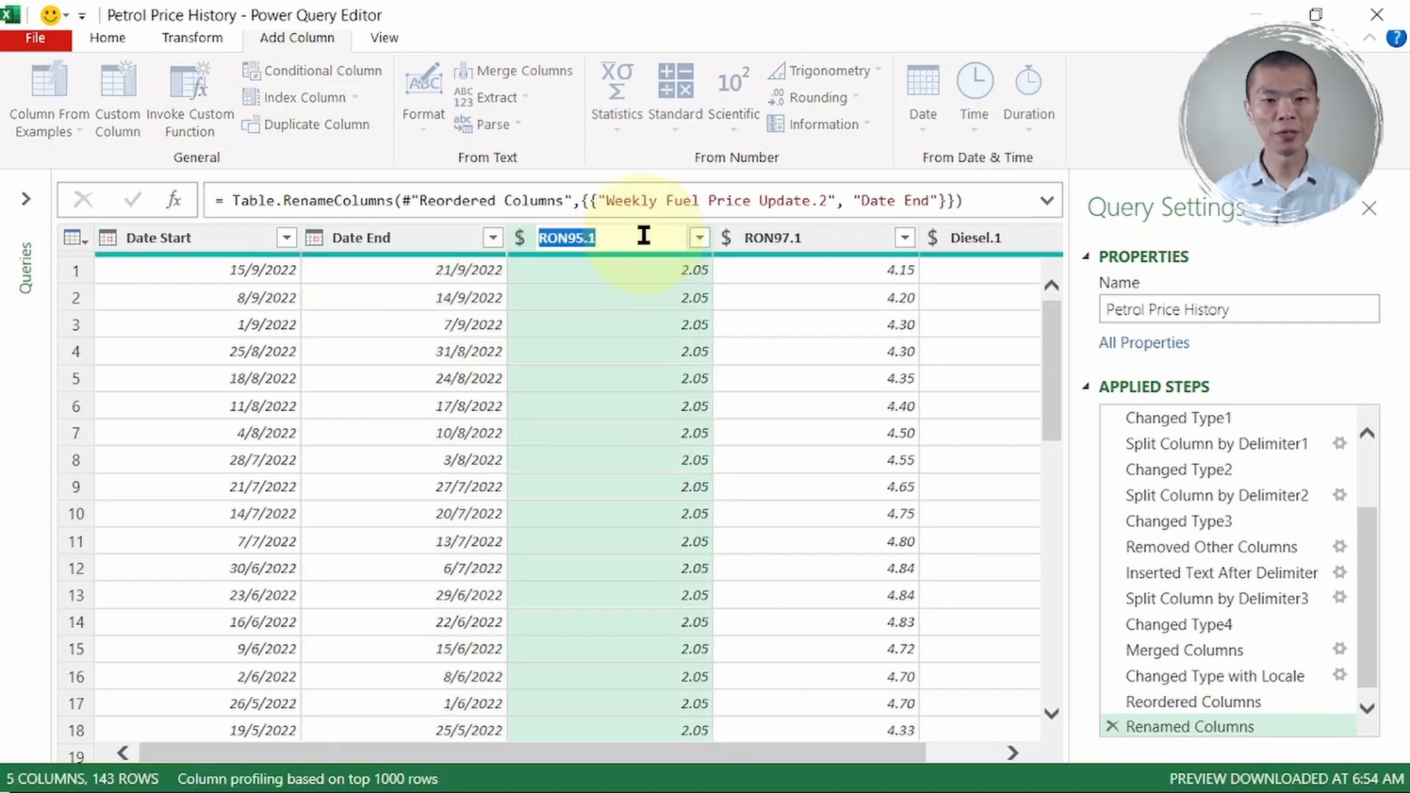
key("shift+Left")
key("shift+Left")
key("End")
key("BackSpace")
key("BackSpace")
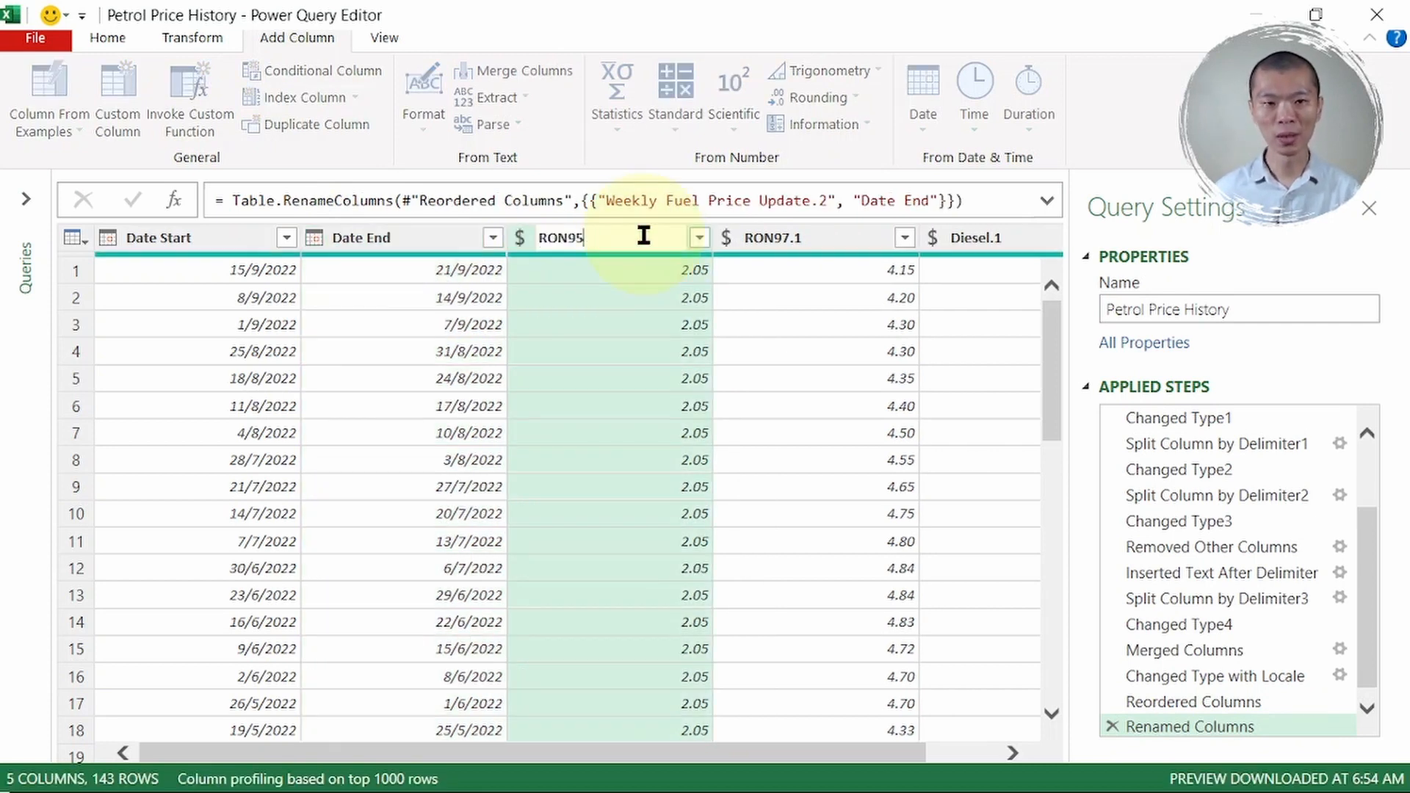
key("Return")
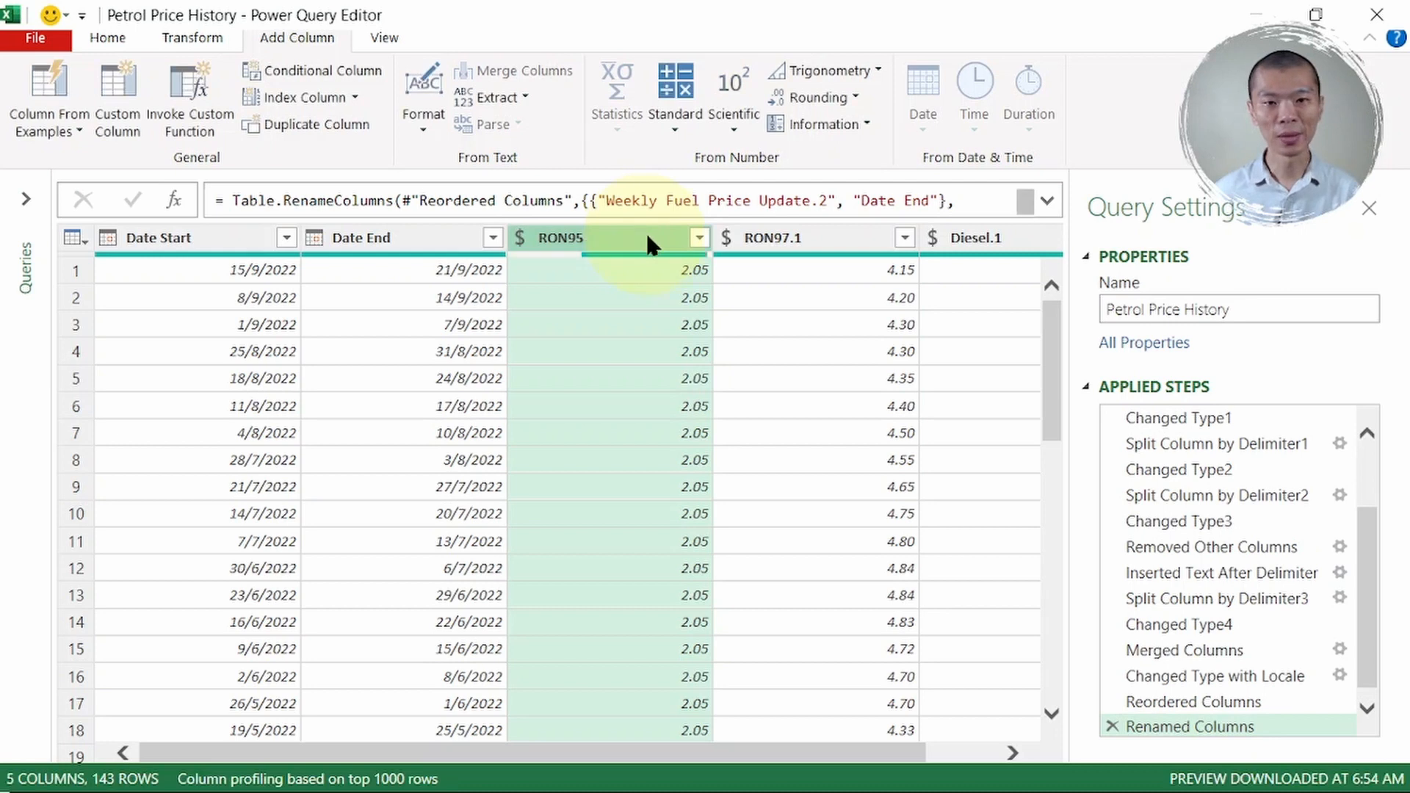
- Strip the .1 suffix so RON97.1 and Diesel.1 become 'RON97' and 'Diesel'
left_click(807, 241)
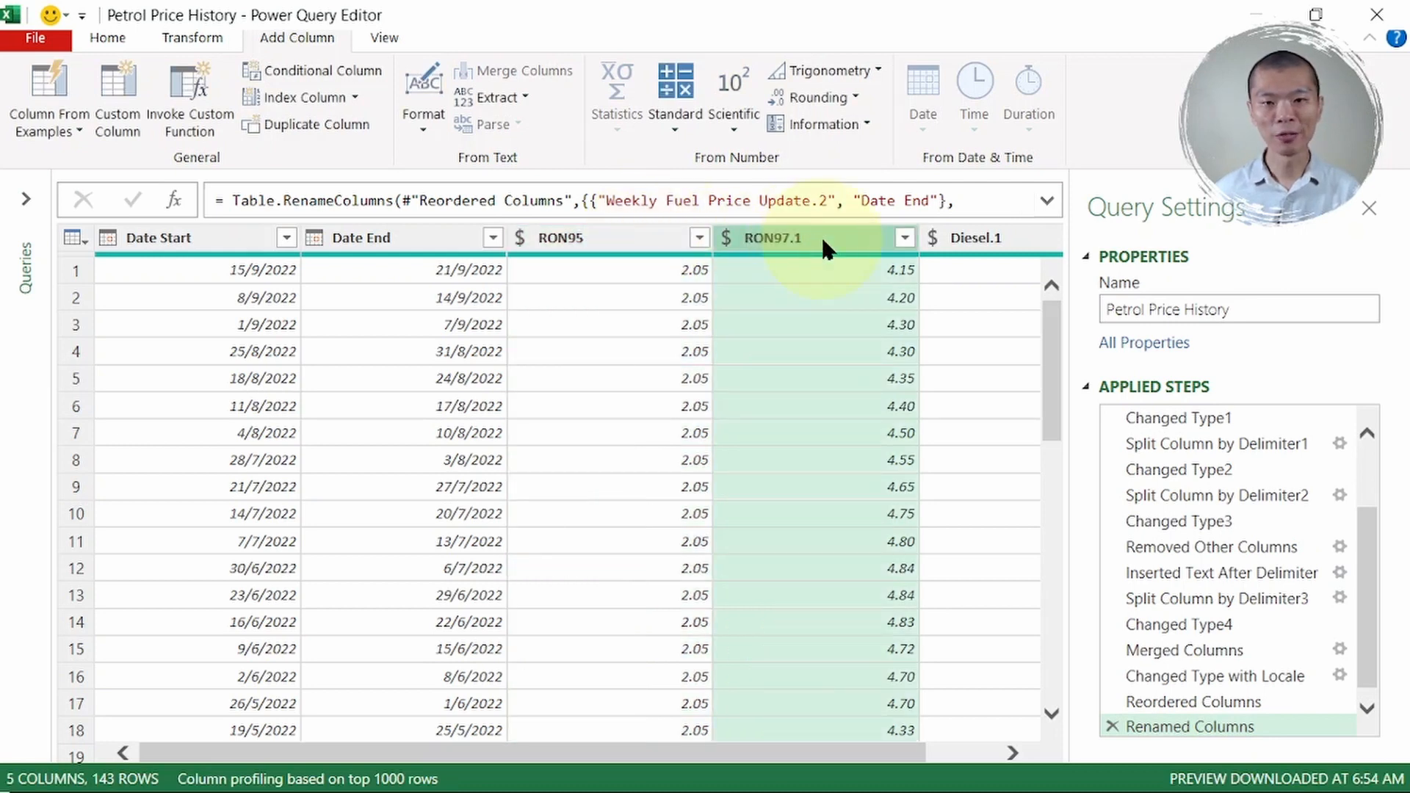
double_click(822, 242)
key("End")
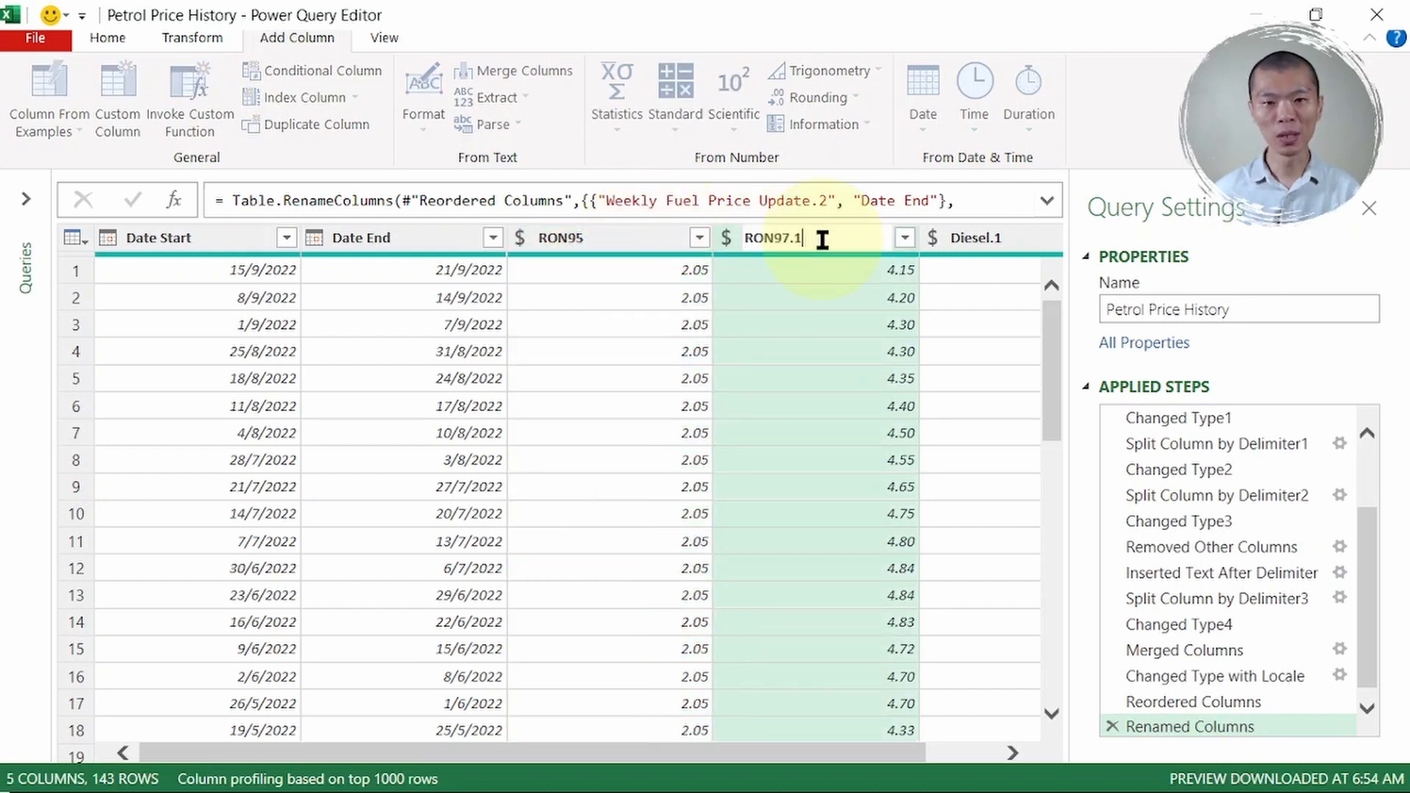
key("BackSpace")
key("BackSpace")
key("Return")
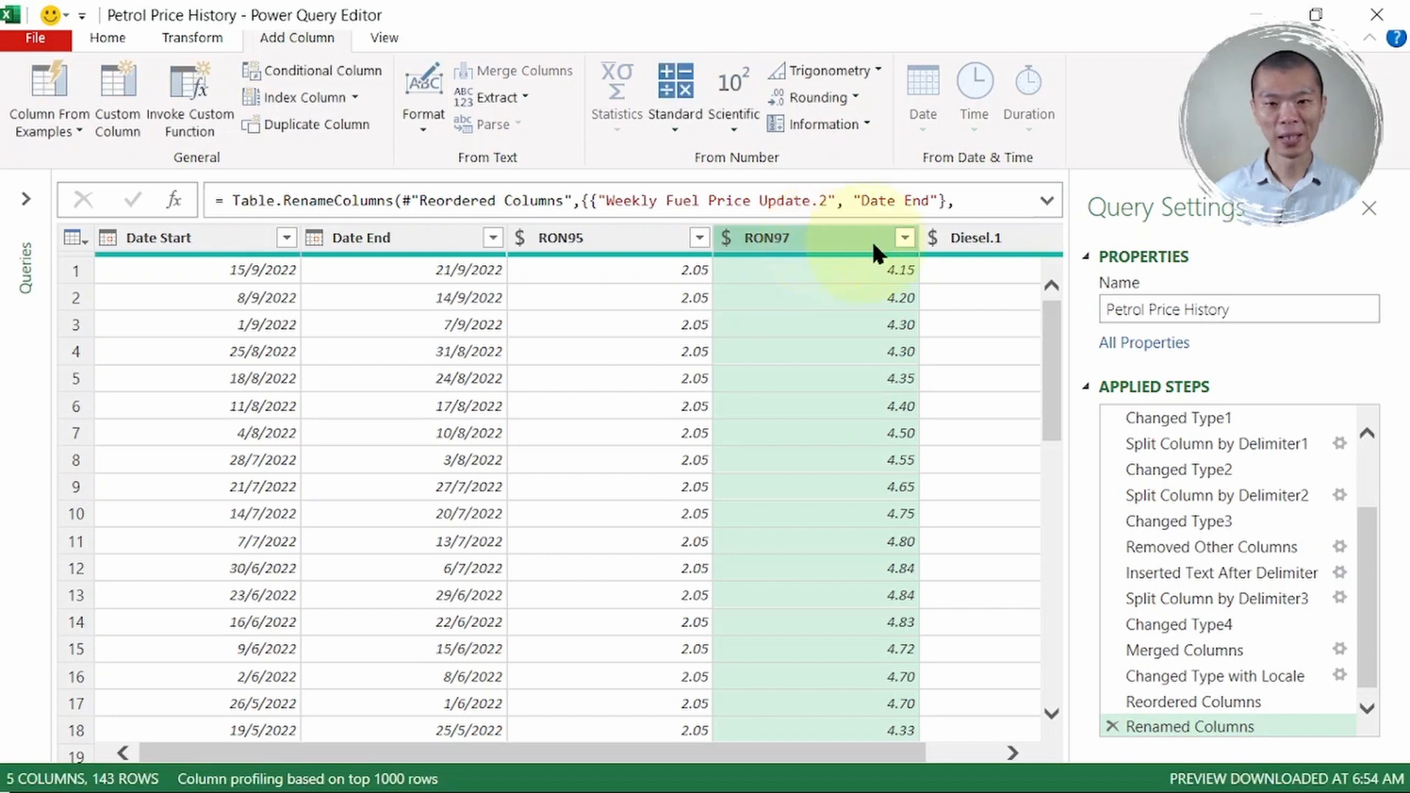
left_click(984, 234)
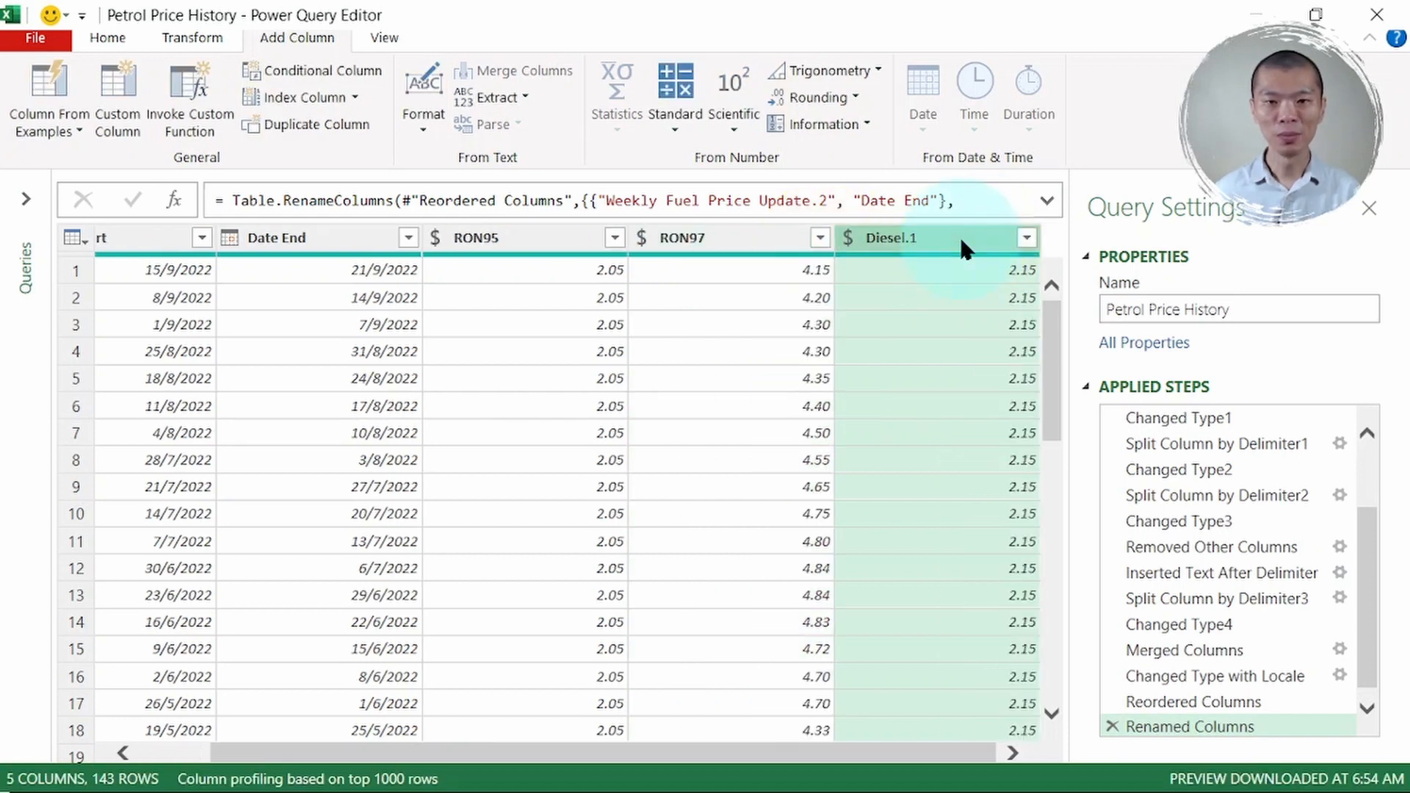
double_click(961, 240)
key("End")
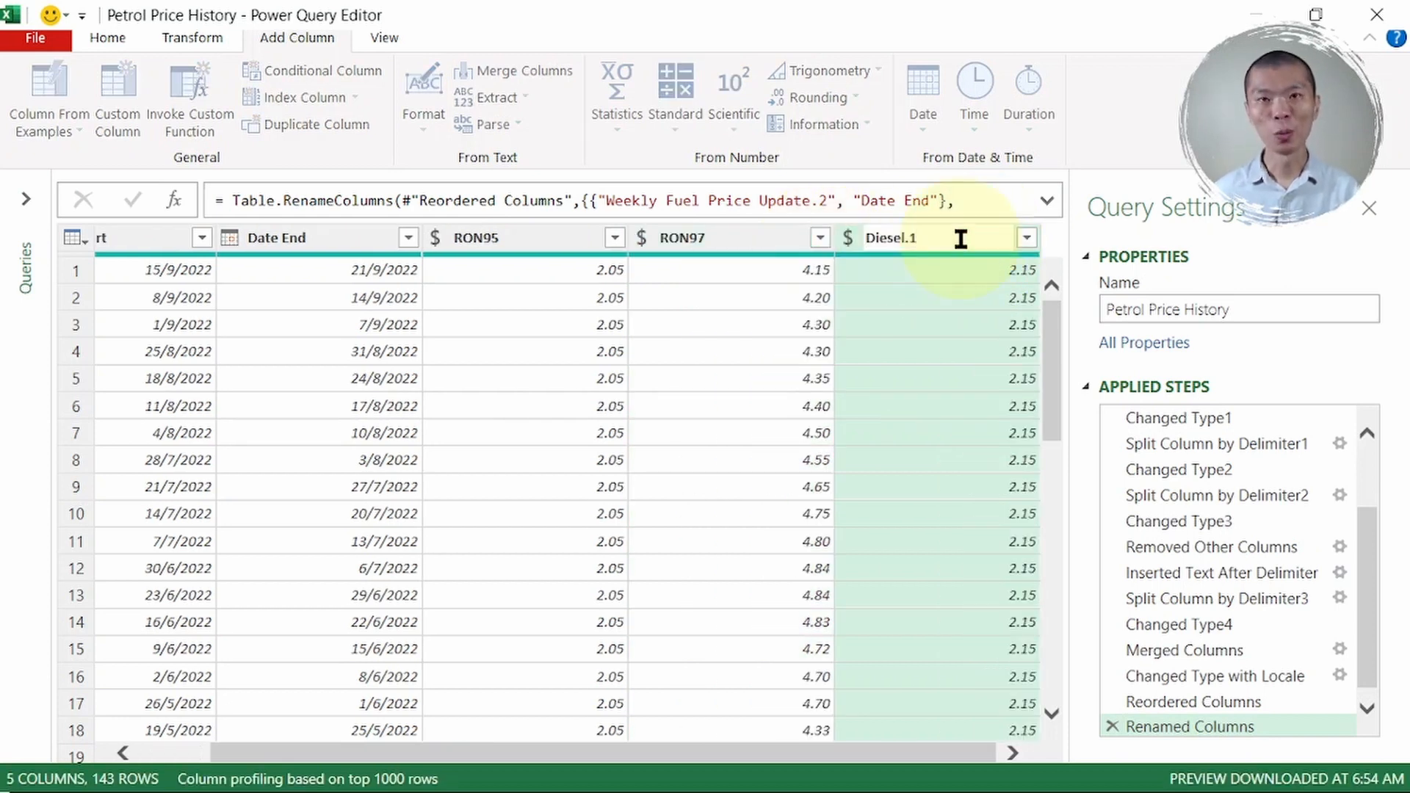
key("BackSpace")
key("BackSpace")
key("Return")
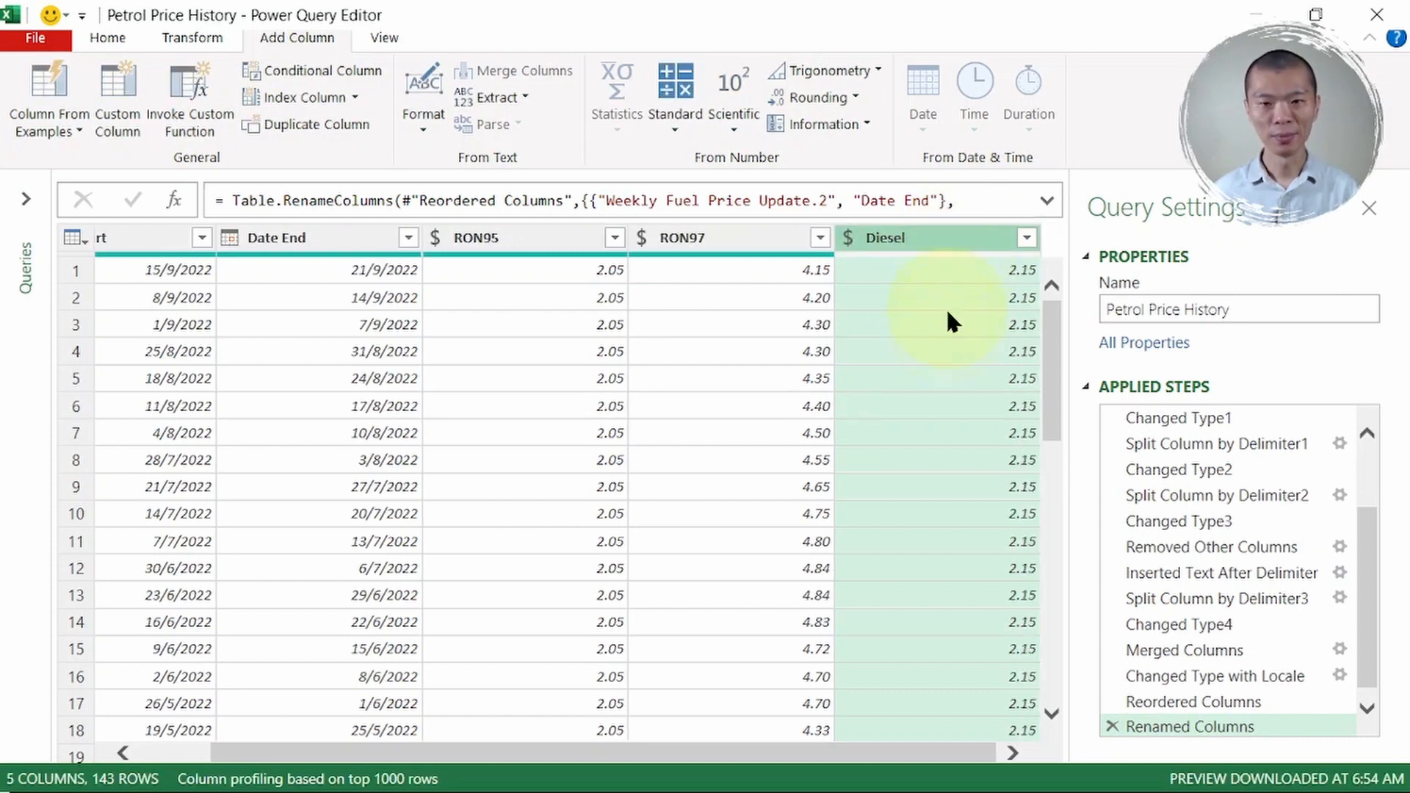
left_click_drag(741, 760, 465, 748)
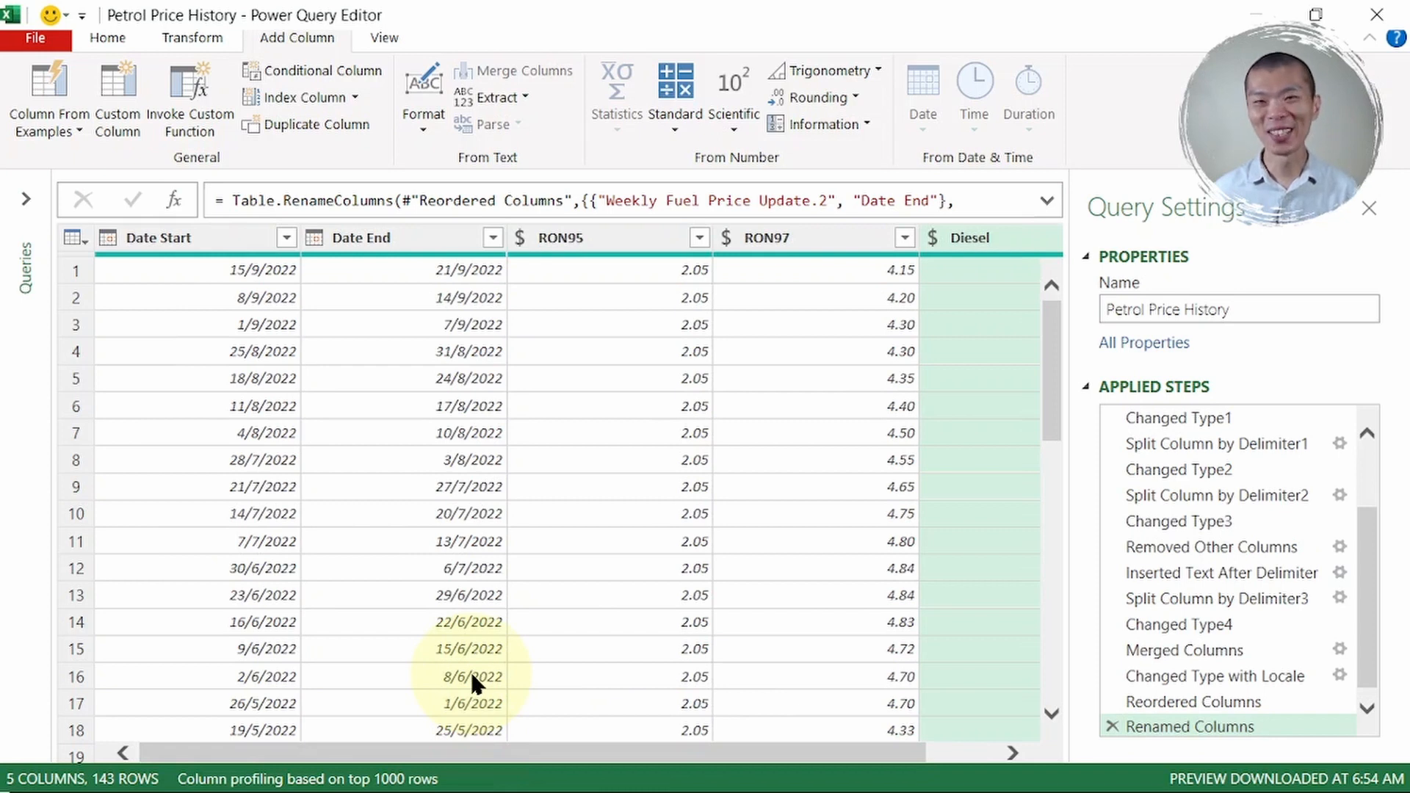
left_click(125, 241)
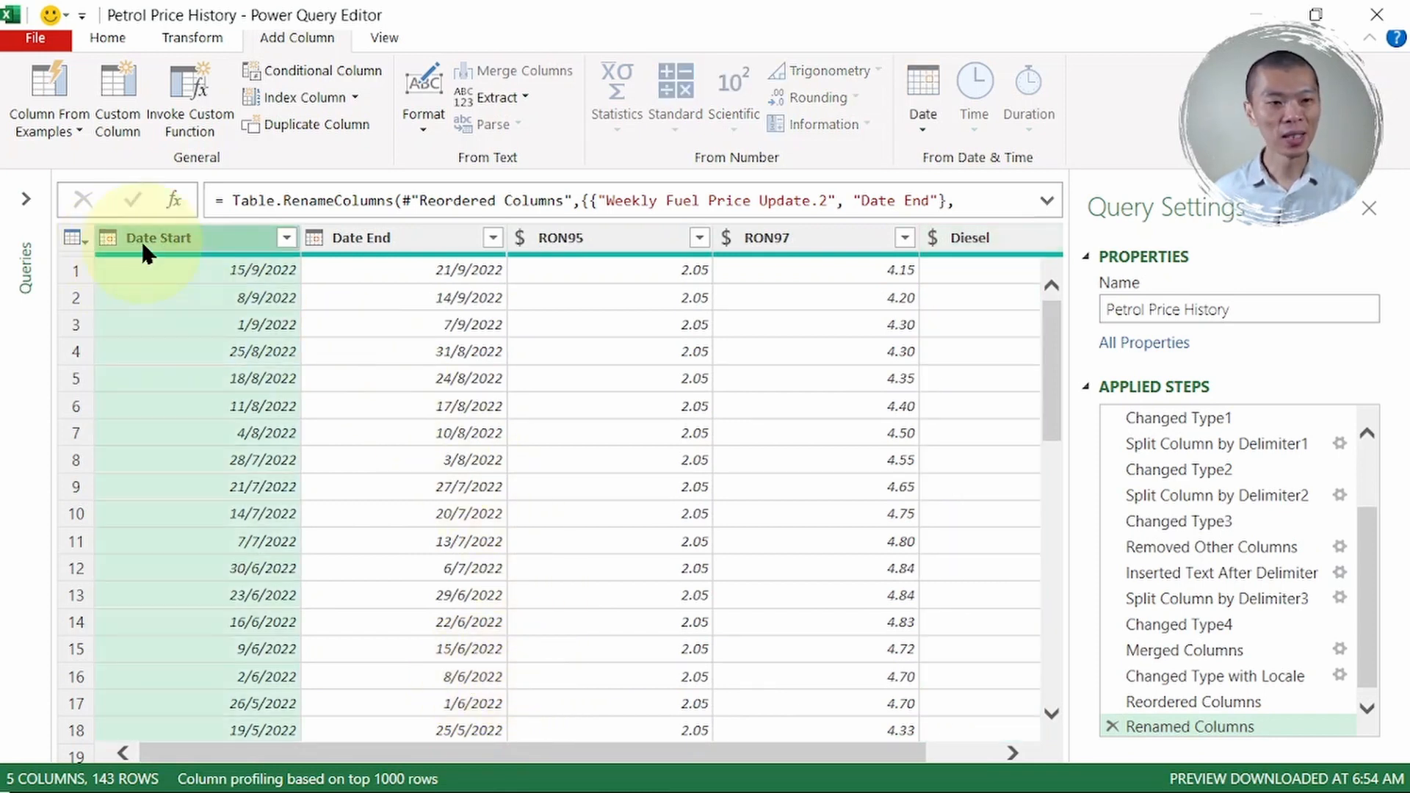
left_click(381, 240)
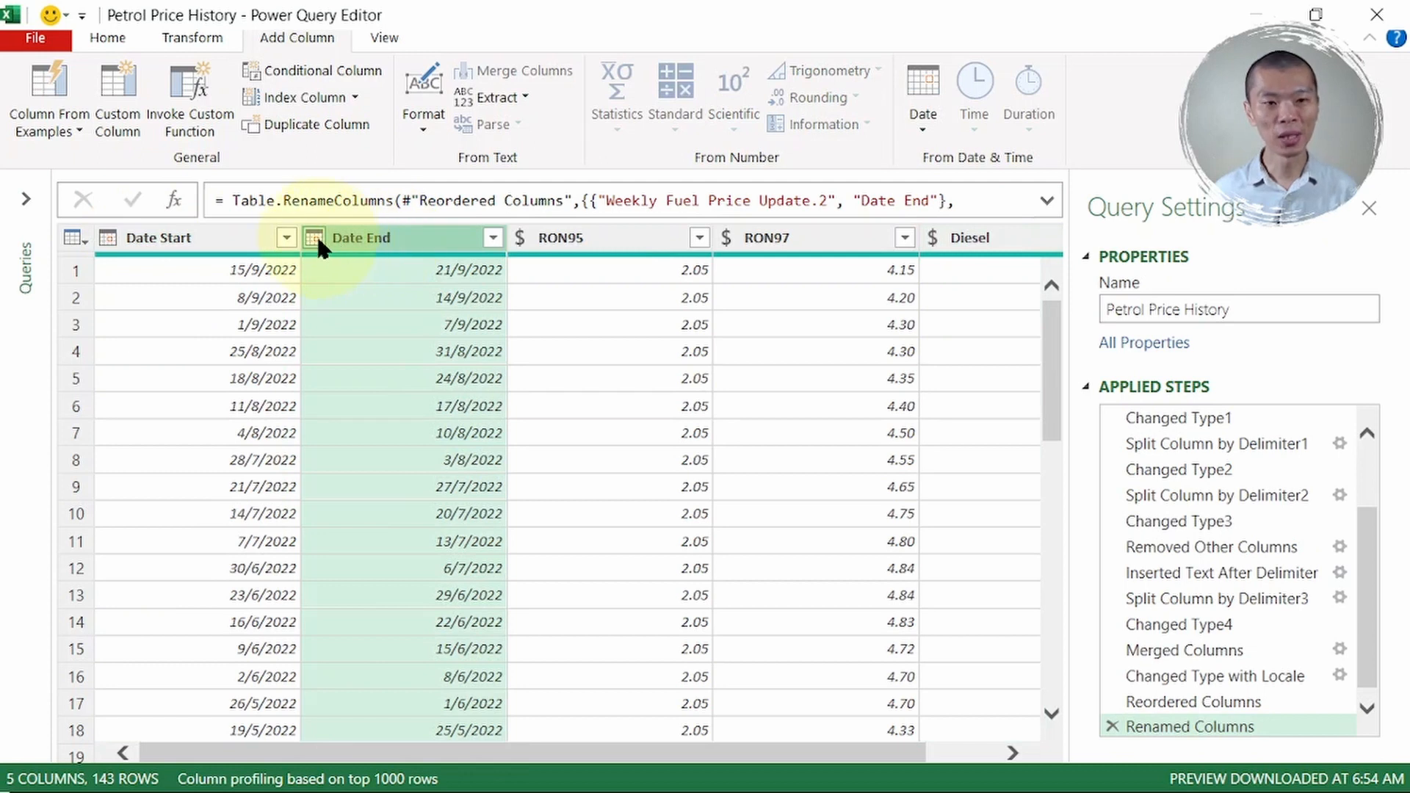
left_click(587, 237)
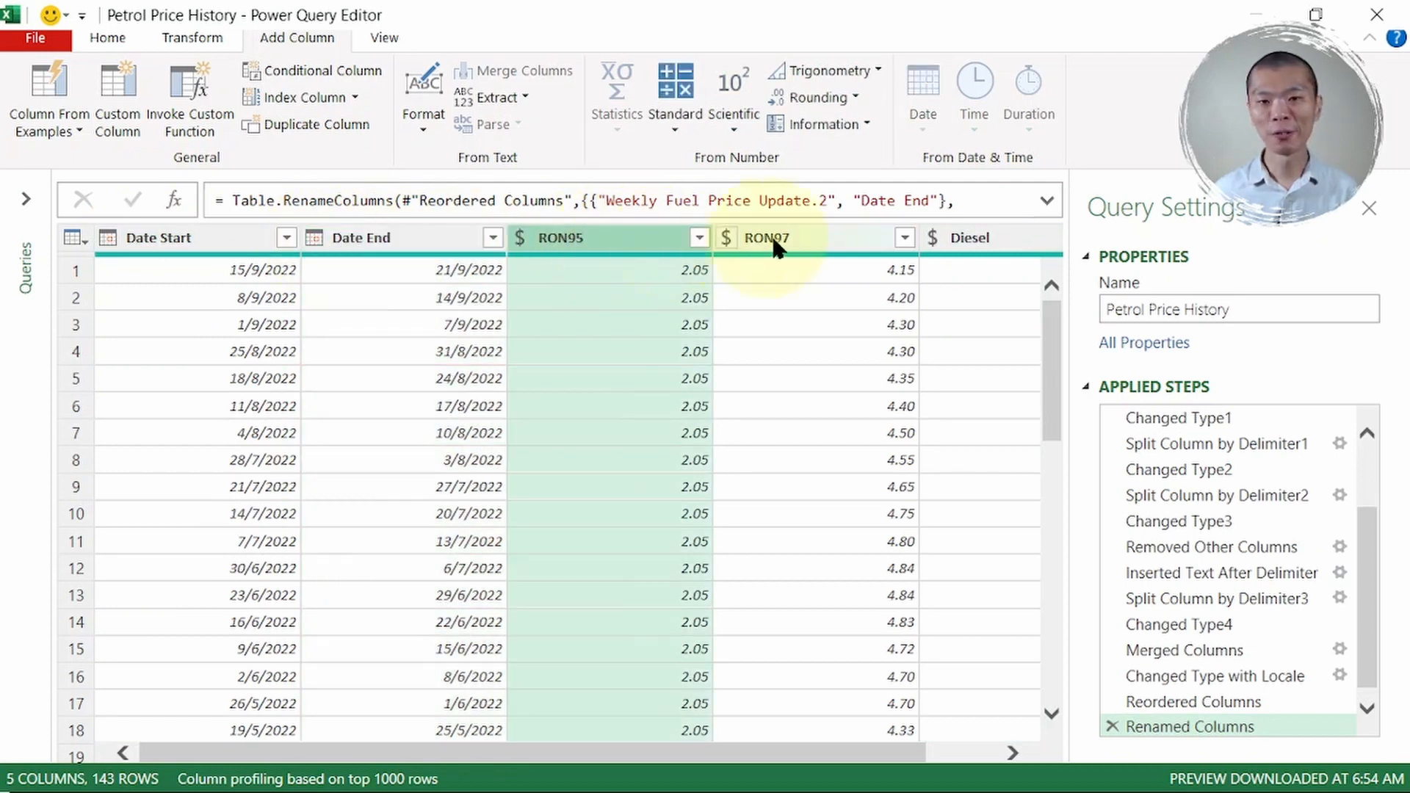
left_click(805, 235)
left_click(976, 235)
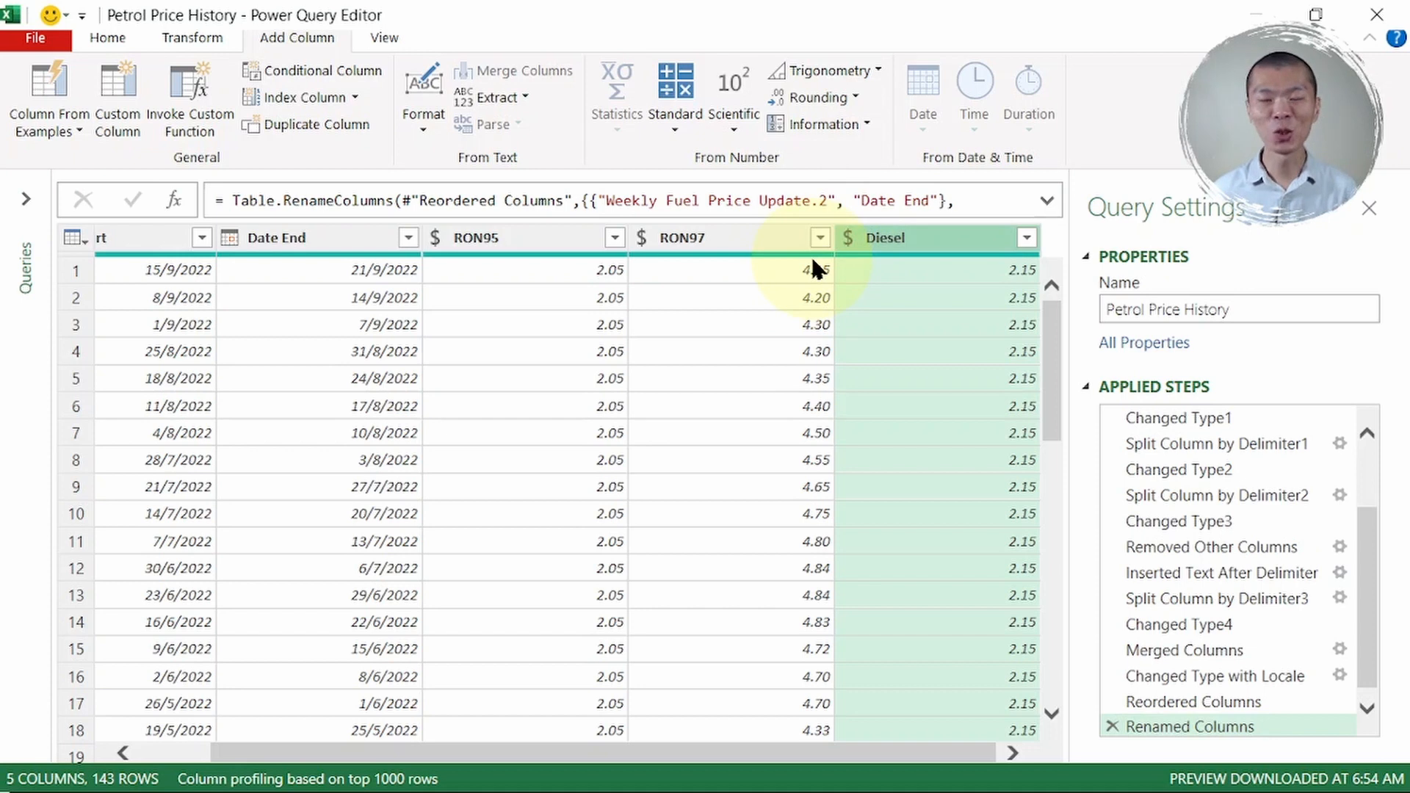
left_click(107, 36)
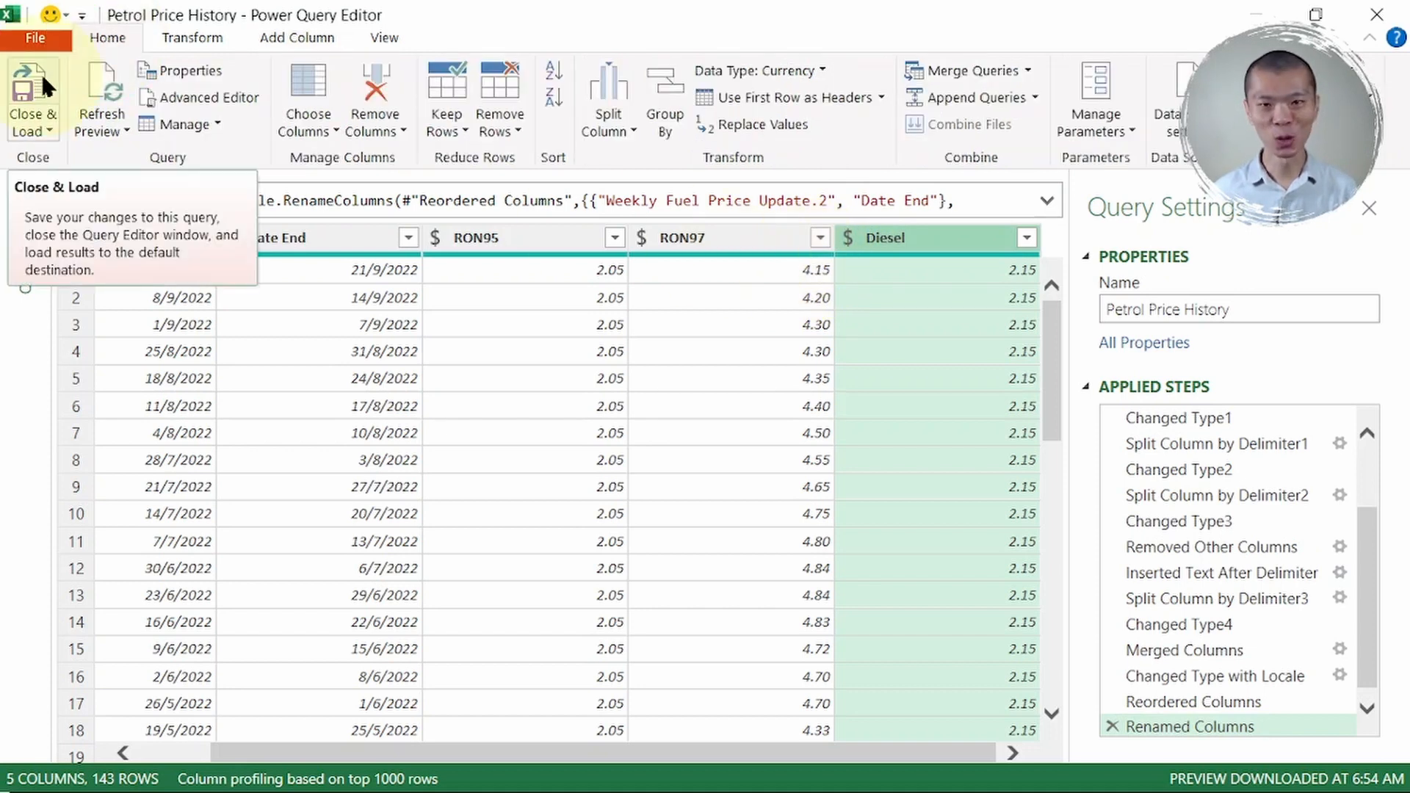
- Load the query results as a 143-row table on a new Petrol Price History sheet, then close the queries list
left_click(30, 96)
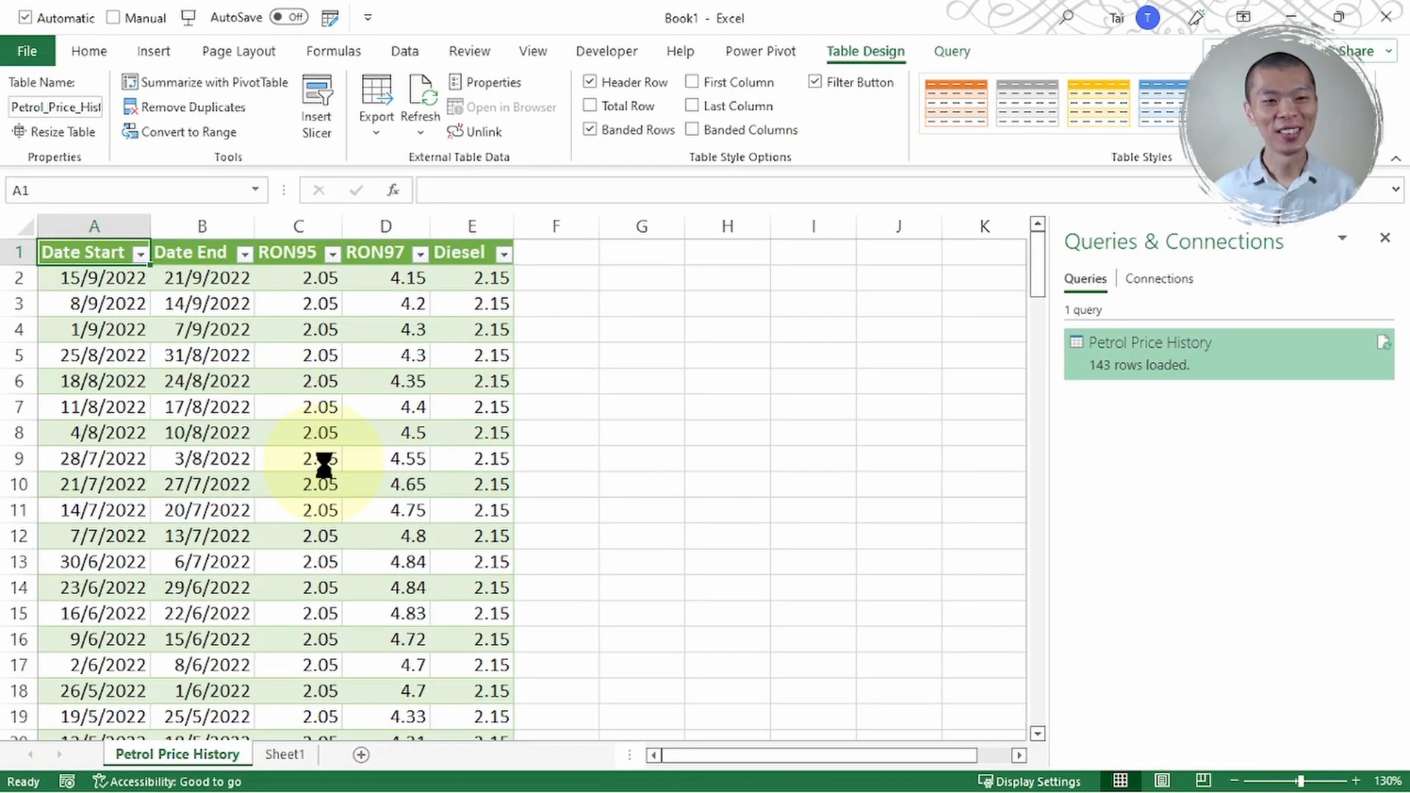
scroll(324, 464, "up", 4)
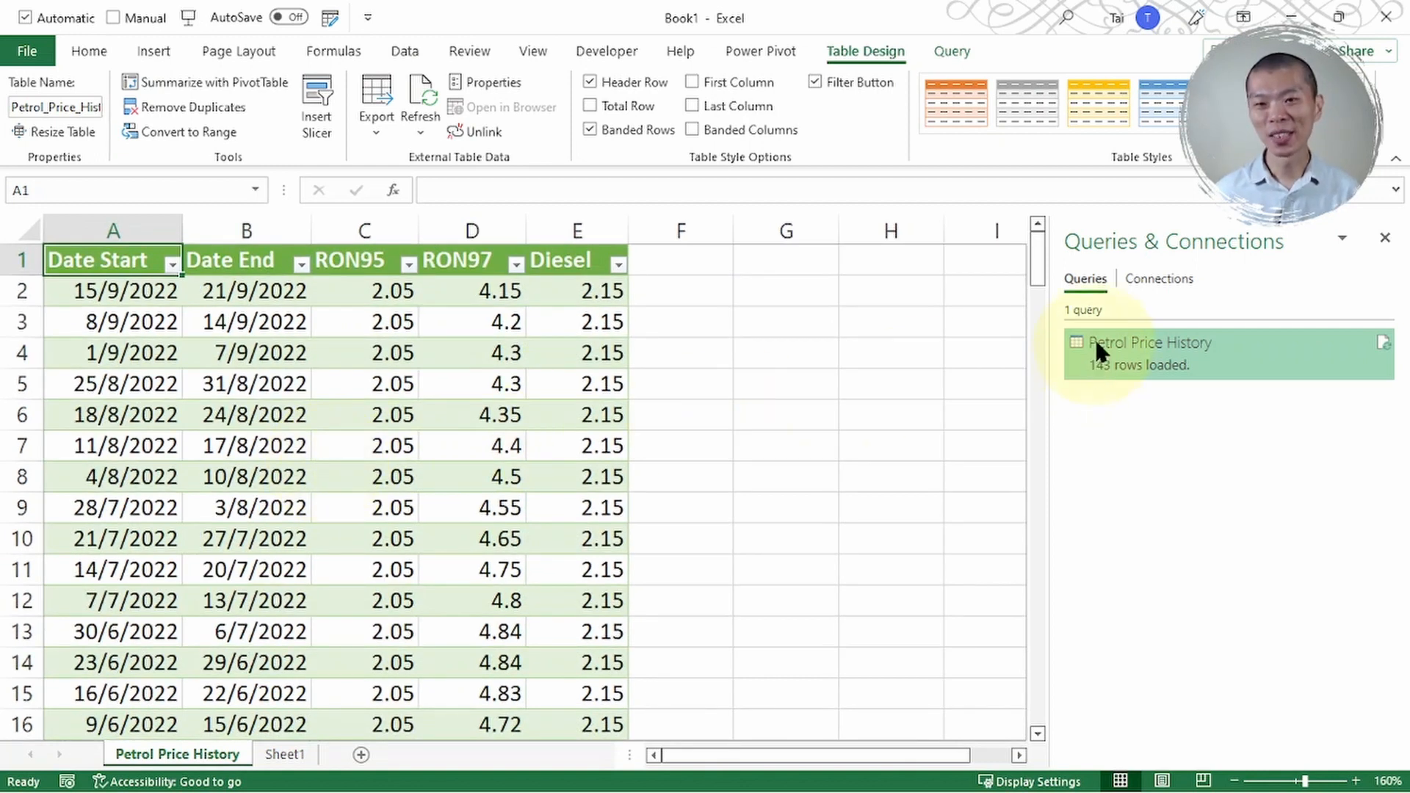
left_click(1385, 237)
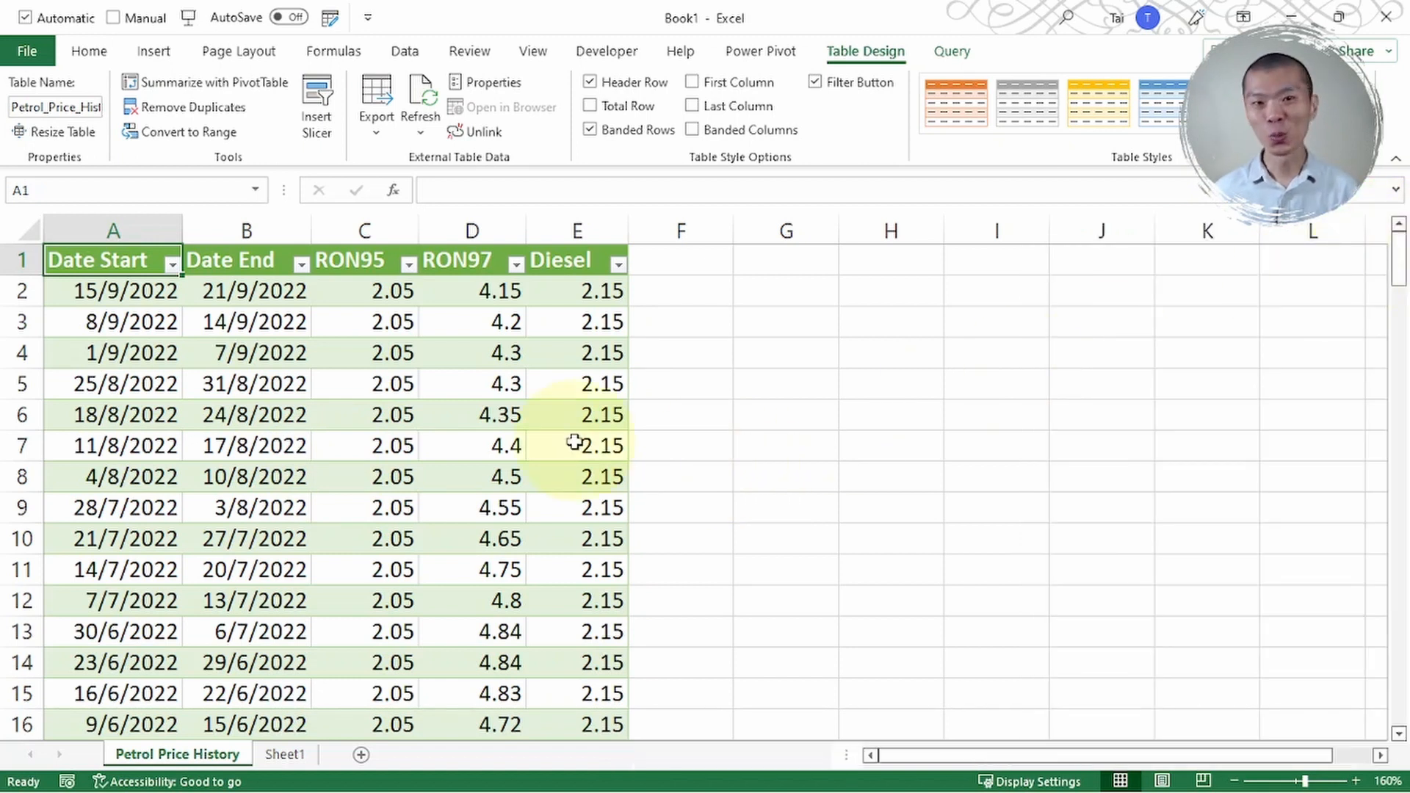
left_click(391, 55)
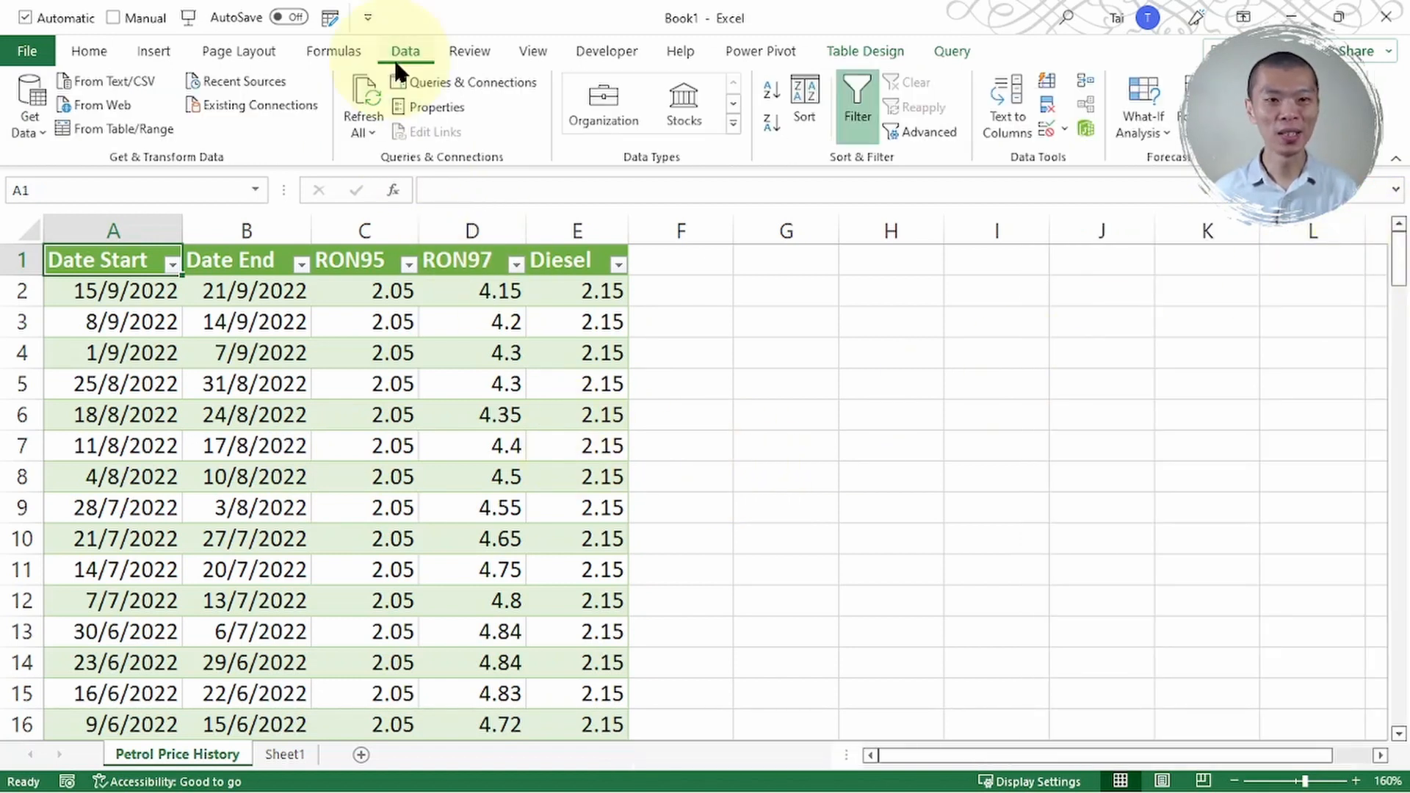
left_click(424, 82)
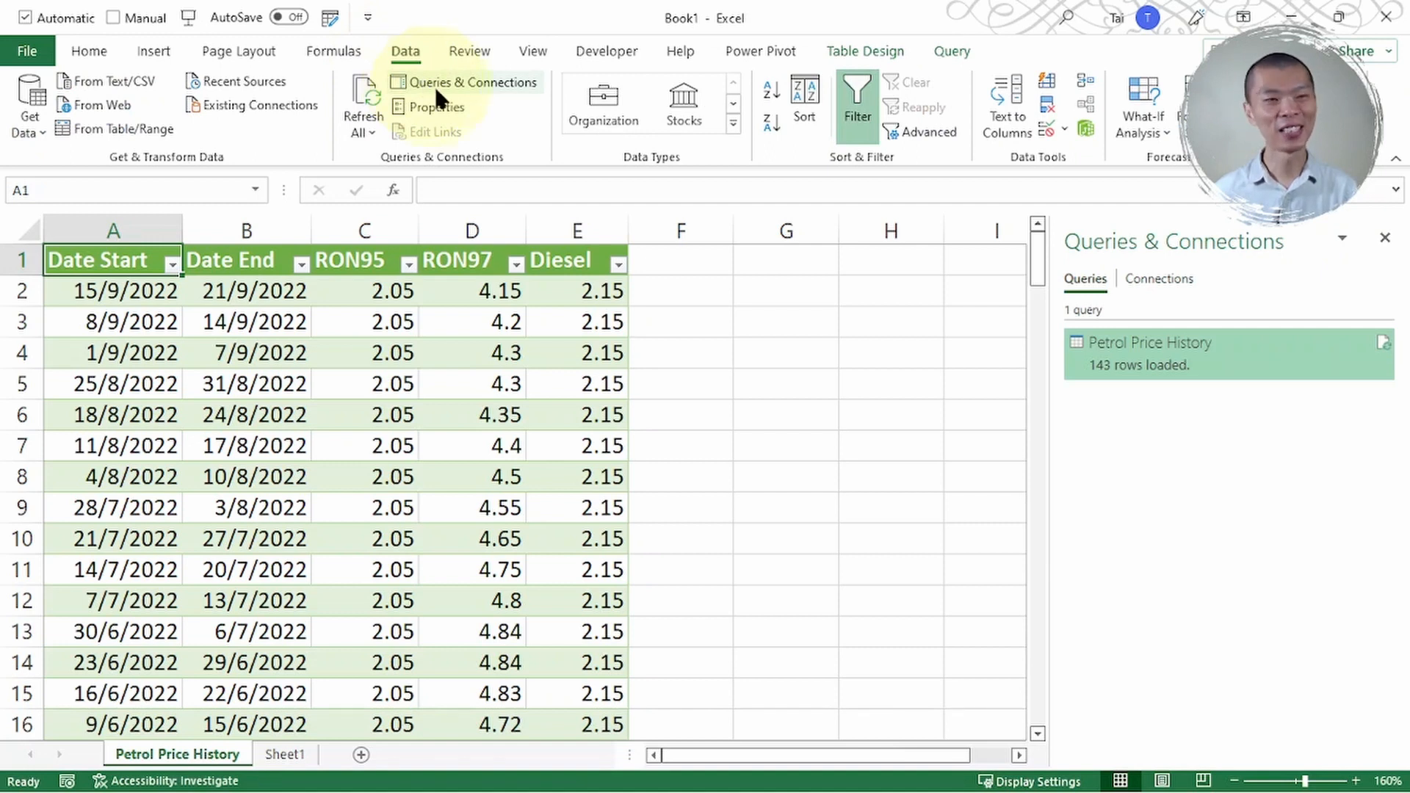
left_click(1383, 239)
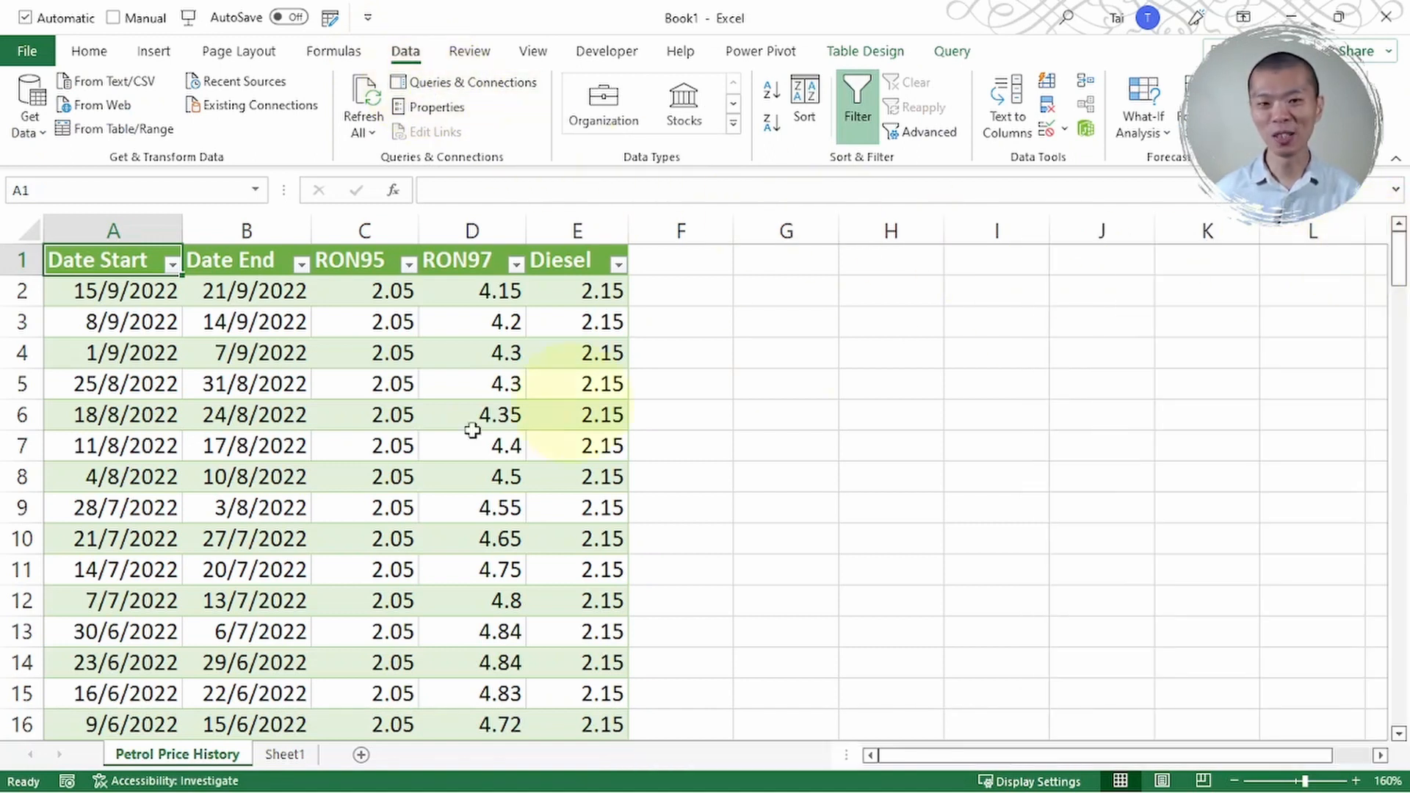
- Refresh the Petrol Price History table from its query
left_click(231, 456)
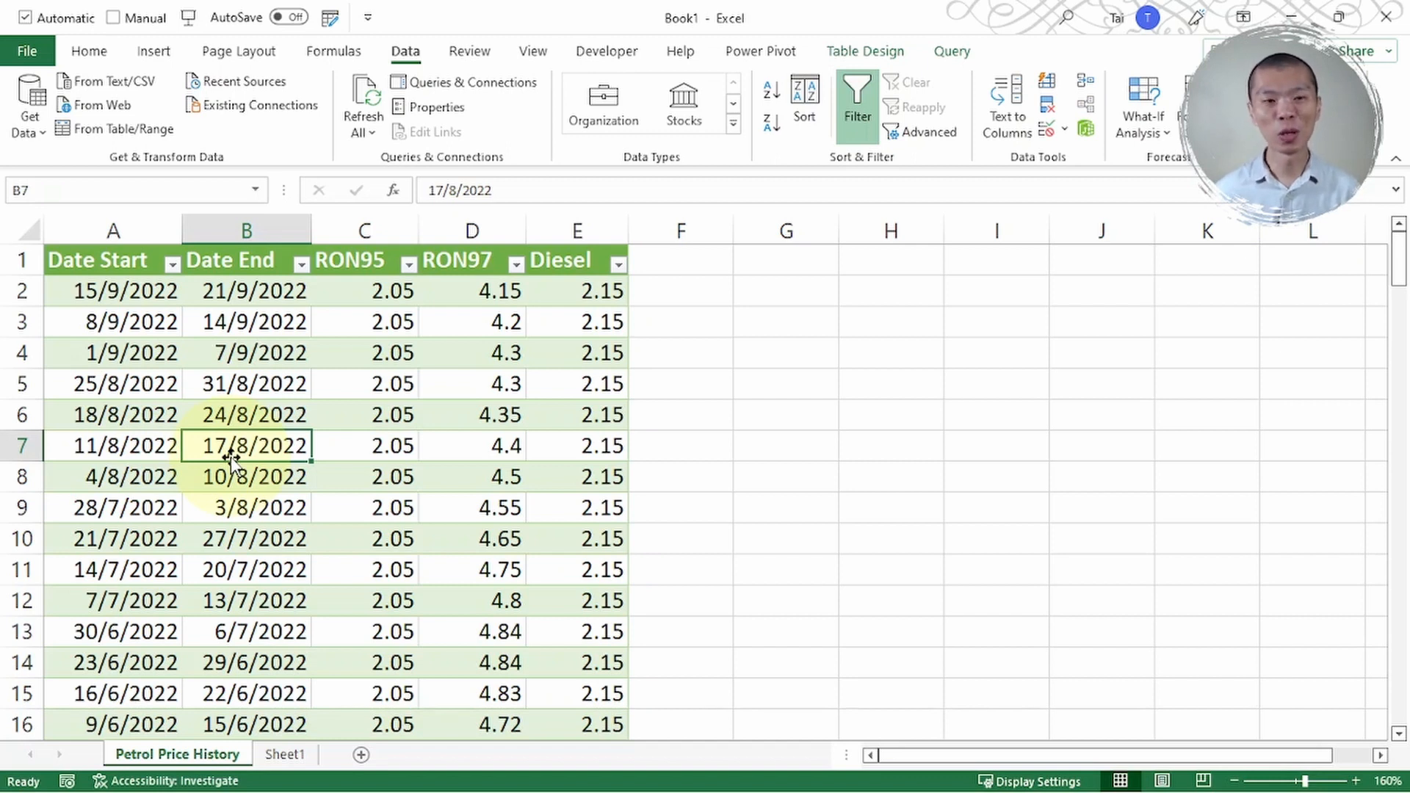
right_click(250, 371)
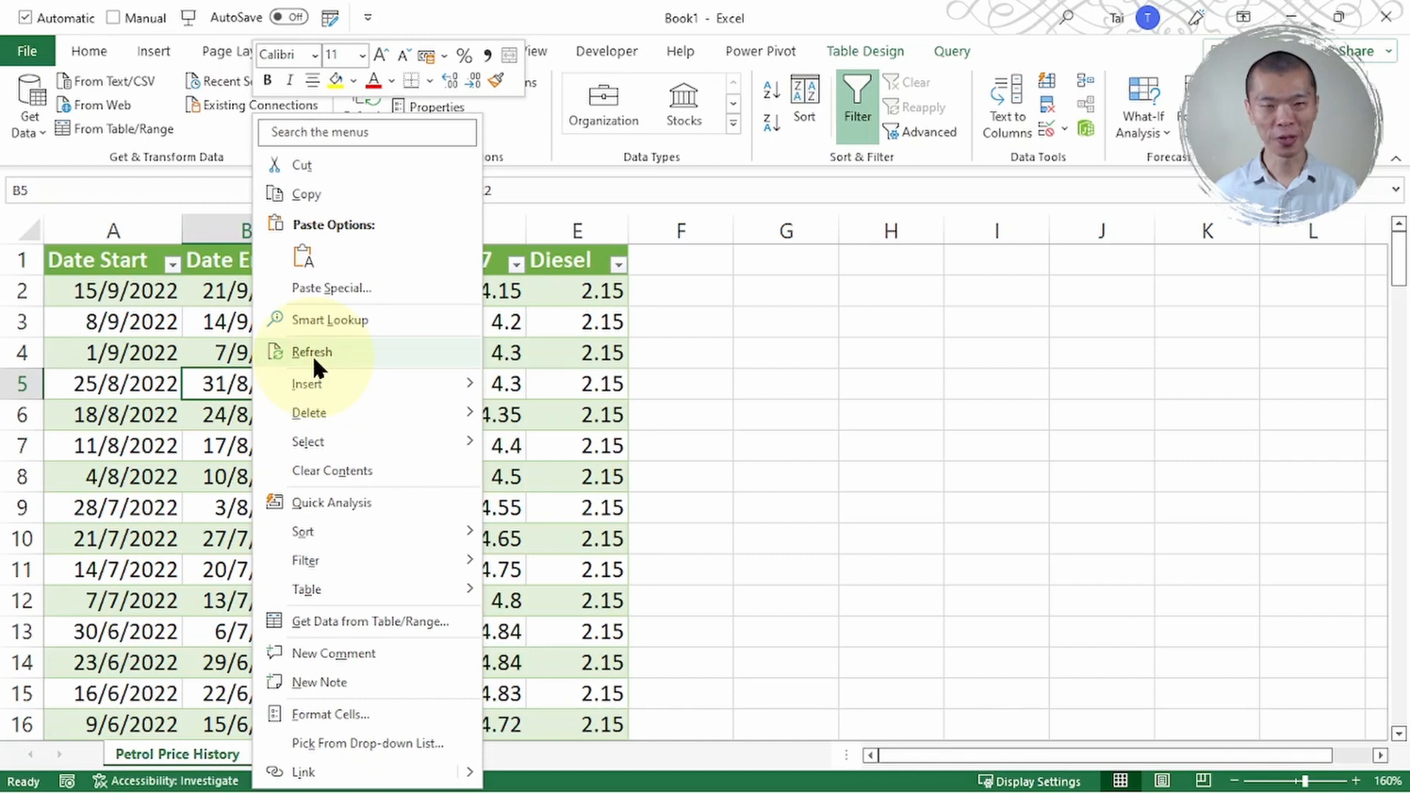
left_click(311, 352)
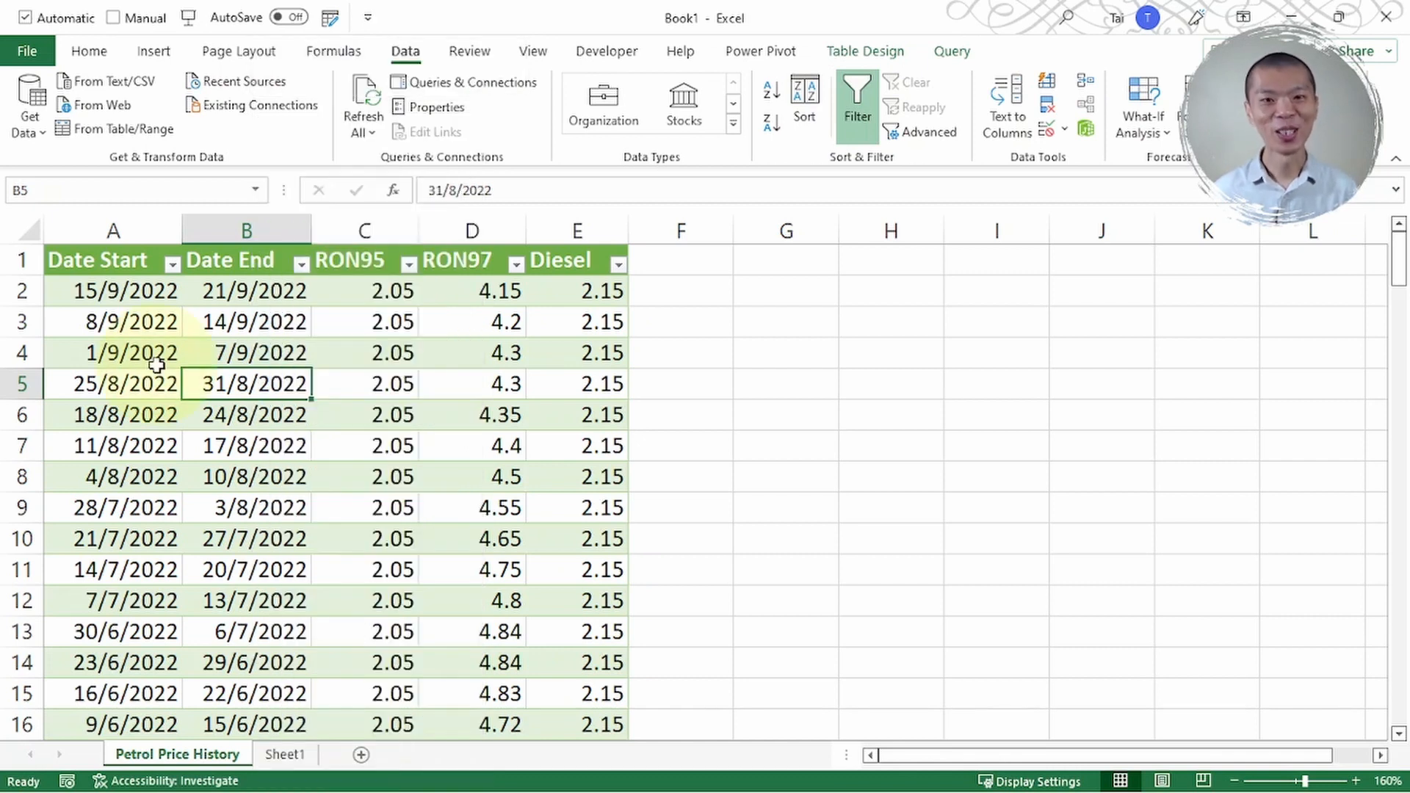